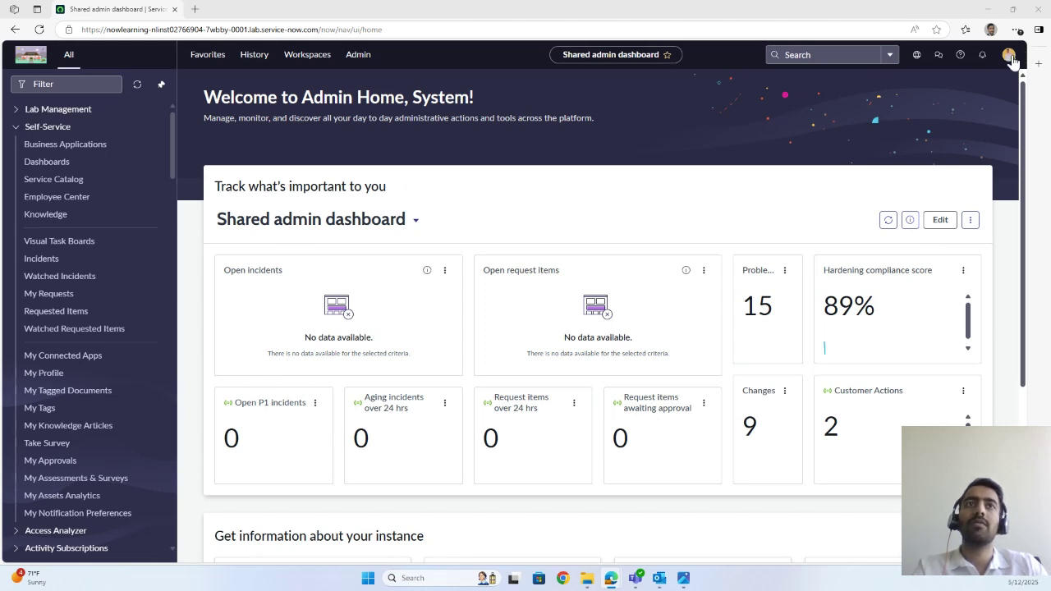
Step: Impersonate the fourth user in the list of recent impersonations
click(1009, 57)
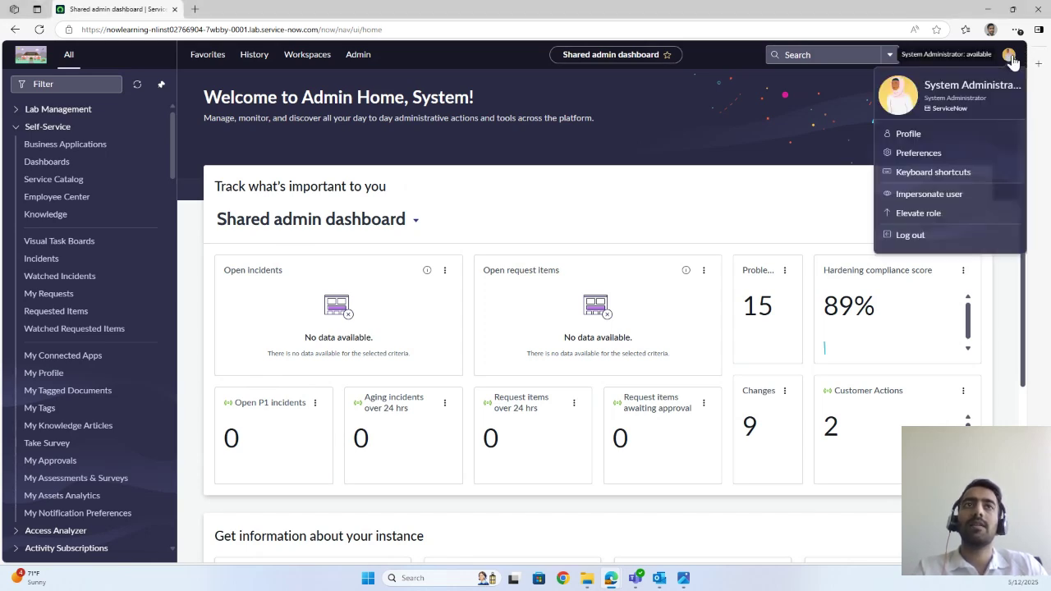
click(914, 197)
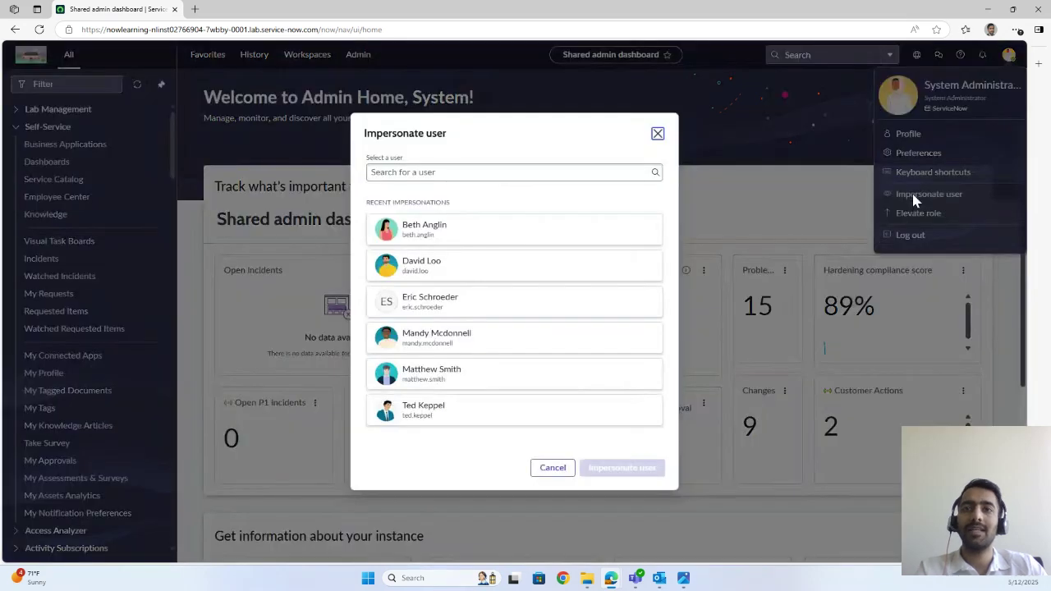
click(480, 340)
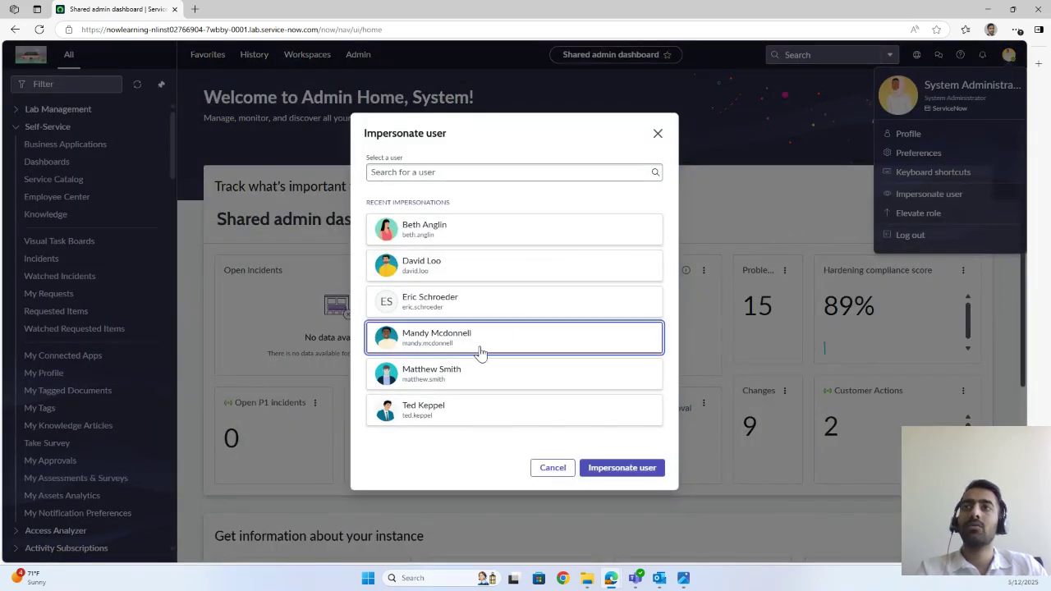
click(589, 467)
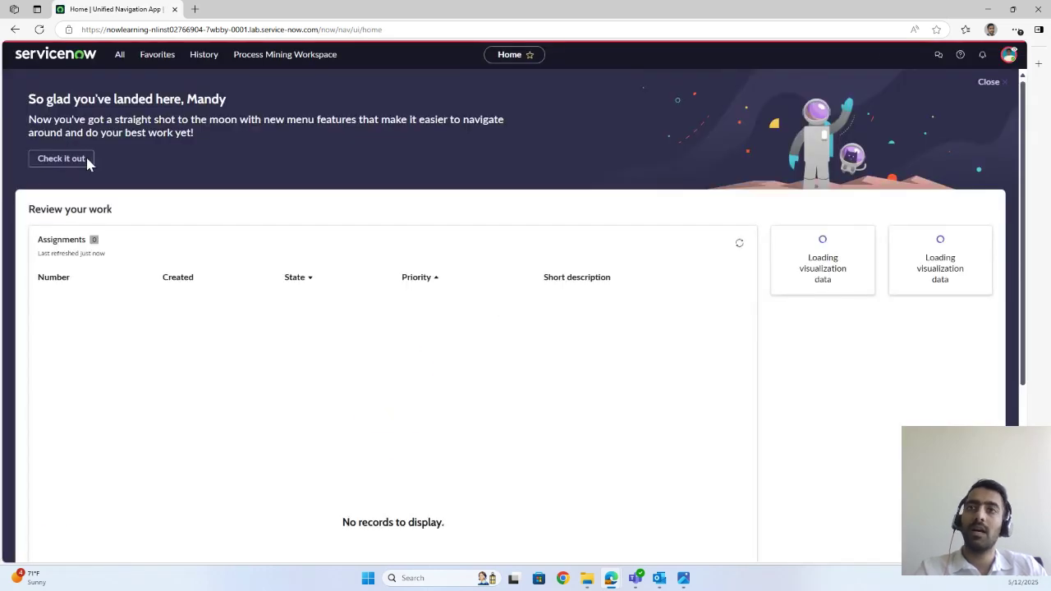
Step: Open the Developer Laptop (Mac) item from the Hardware category of the Service Catalog
click(120, 57)
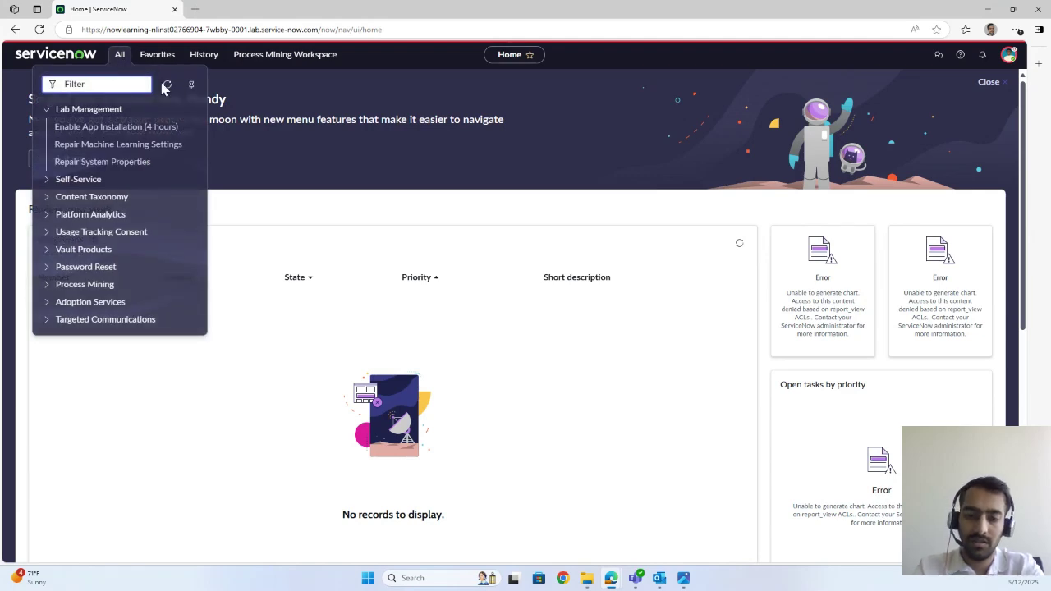
text(ser)
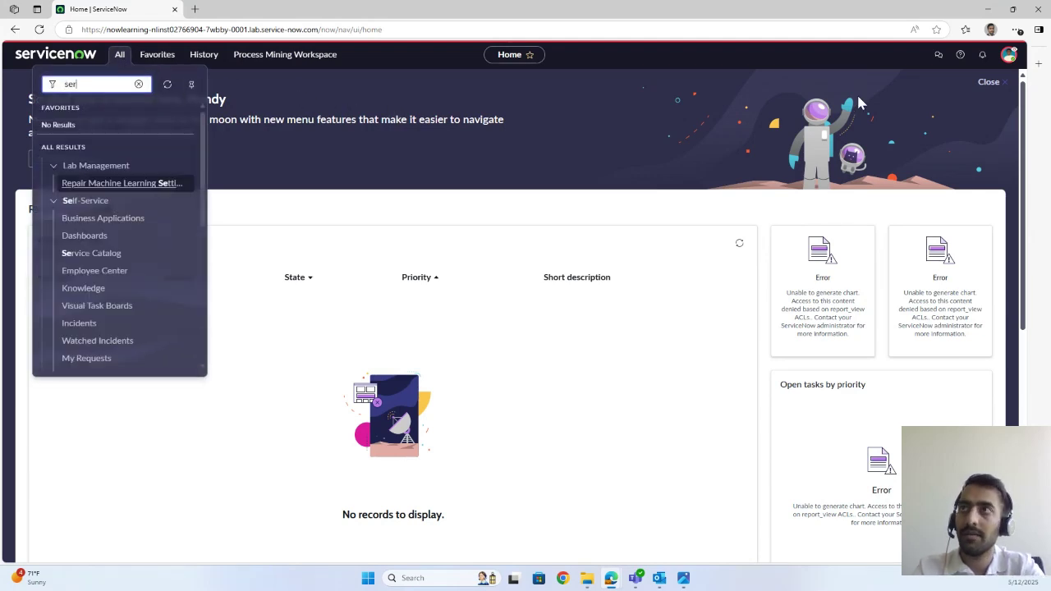
text(vice cata)
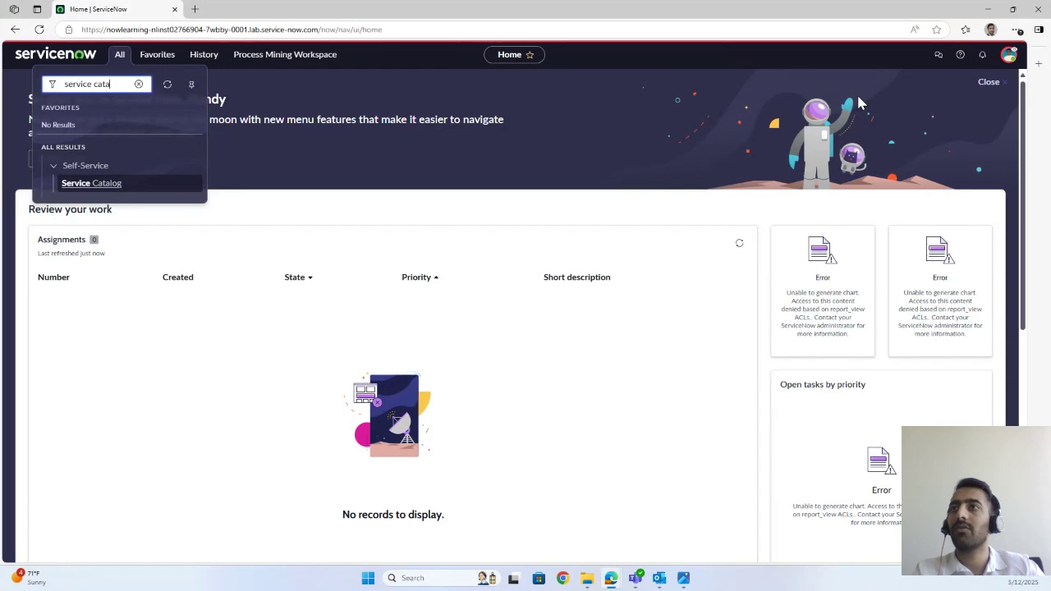
click(134, 186)
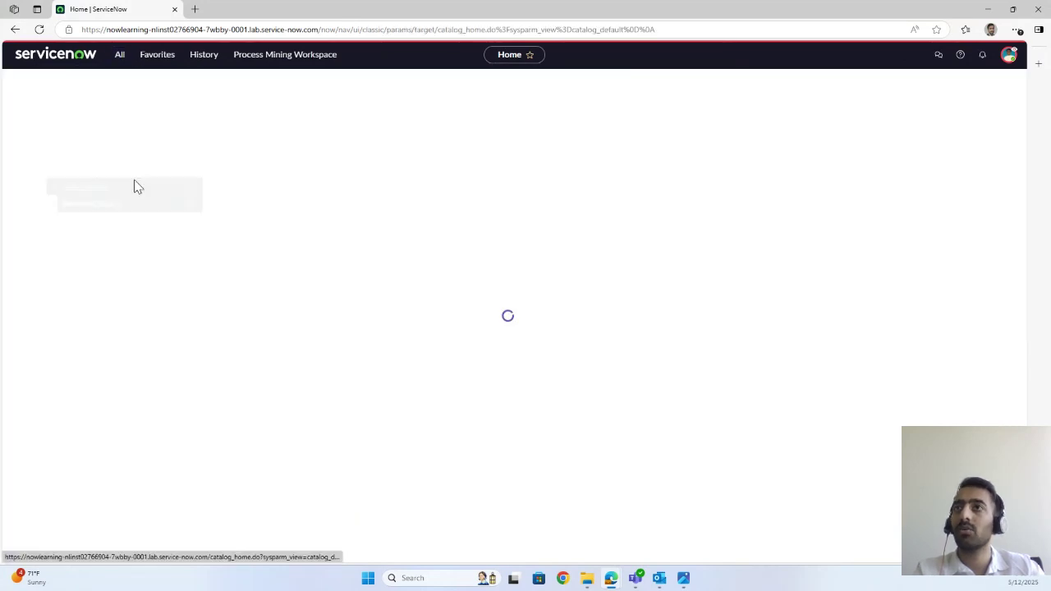
click(520, 132)
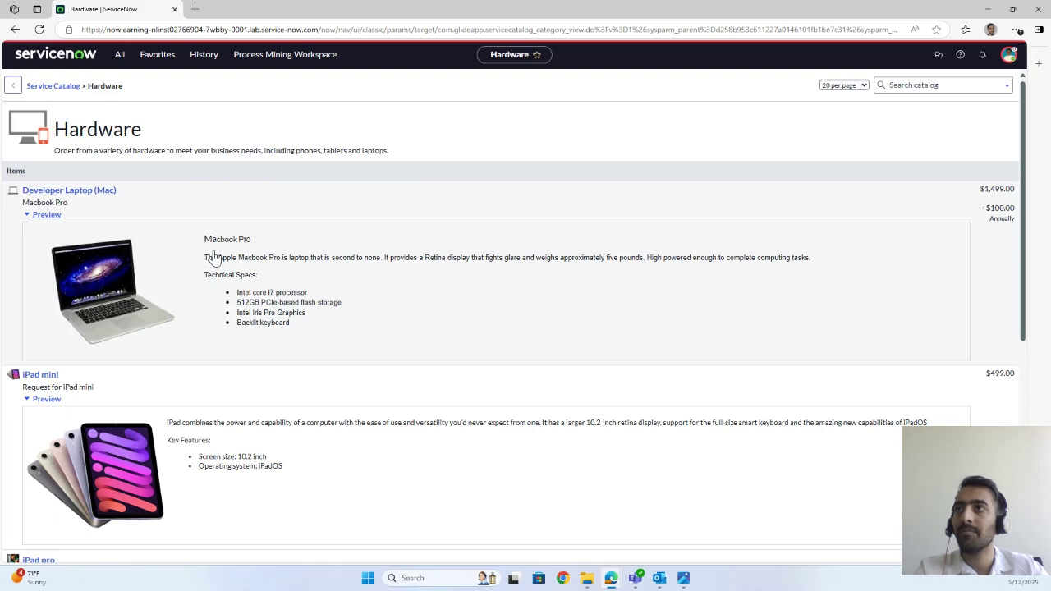
click(213, 257)
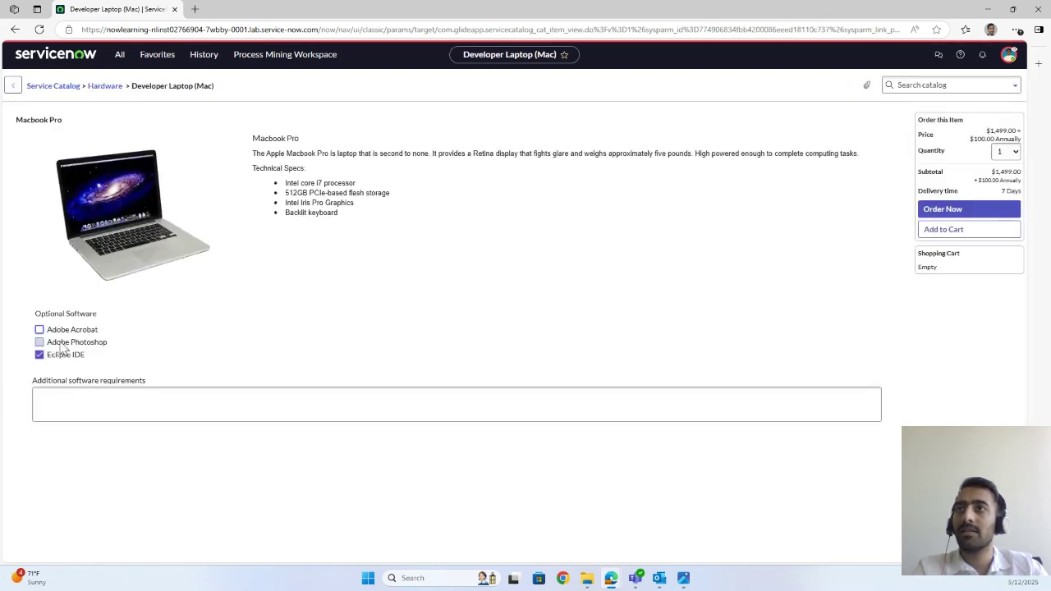
Step: Add Adobe Acrobat as optional software for the Macbook Pro and submit the order
drag(248, 178, 358, 216)
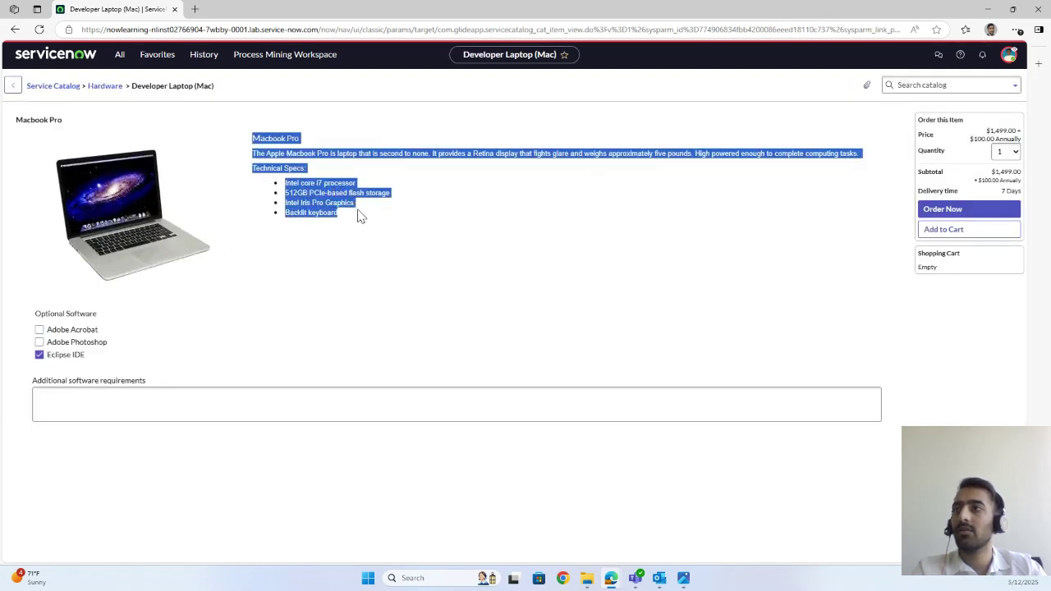
click(277, 258)
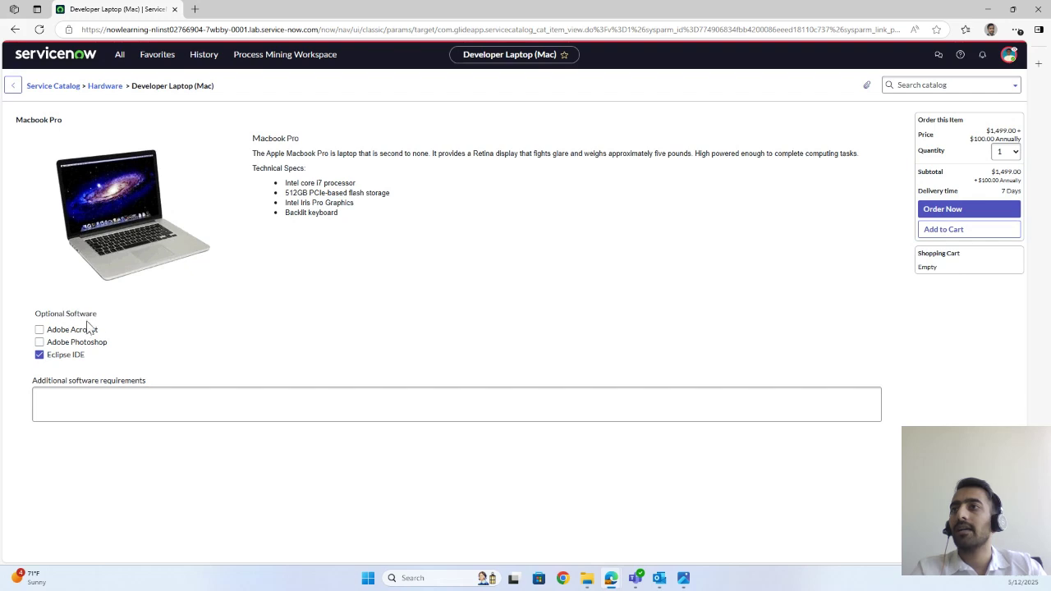
drag(88, 318, 86, 317)
click(47, 319)
click(39, 330)
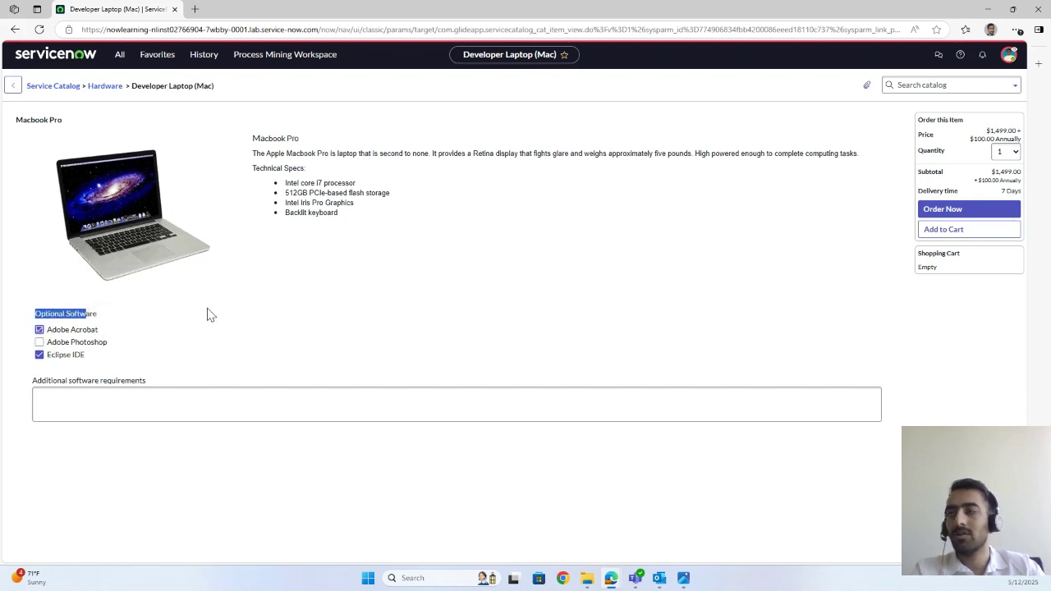
click(210, 313)
click(91, 398)
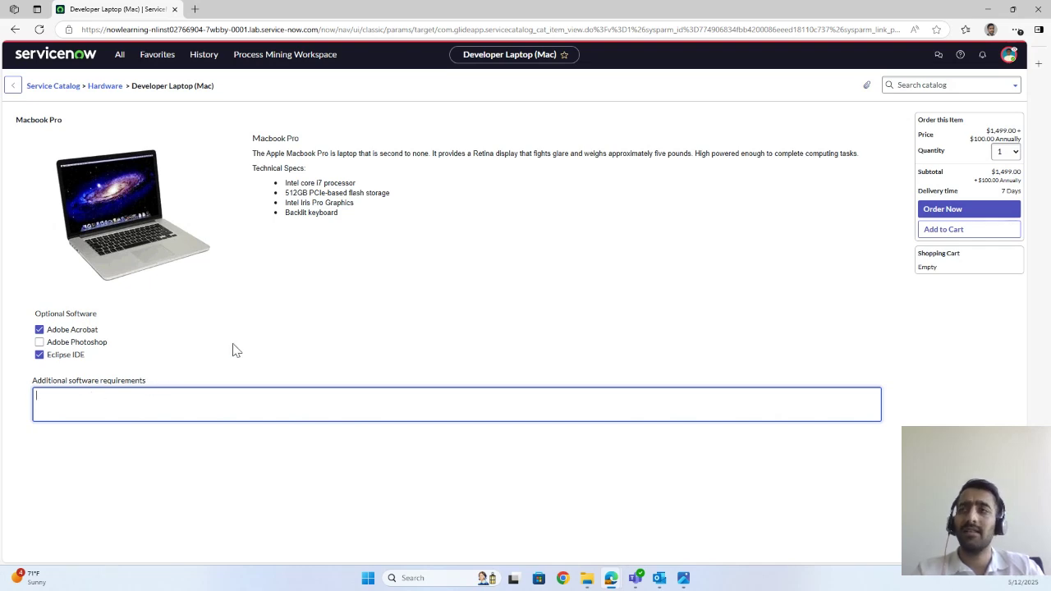
click(938, 211)
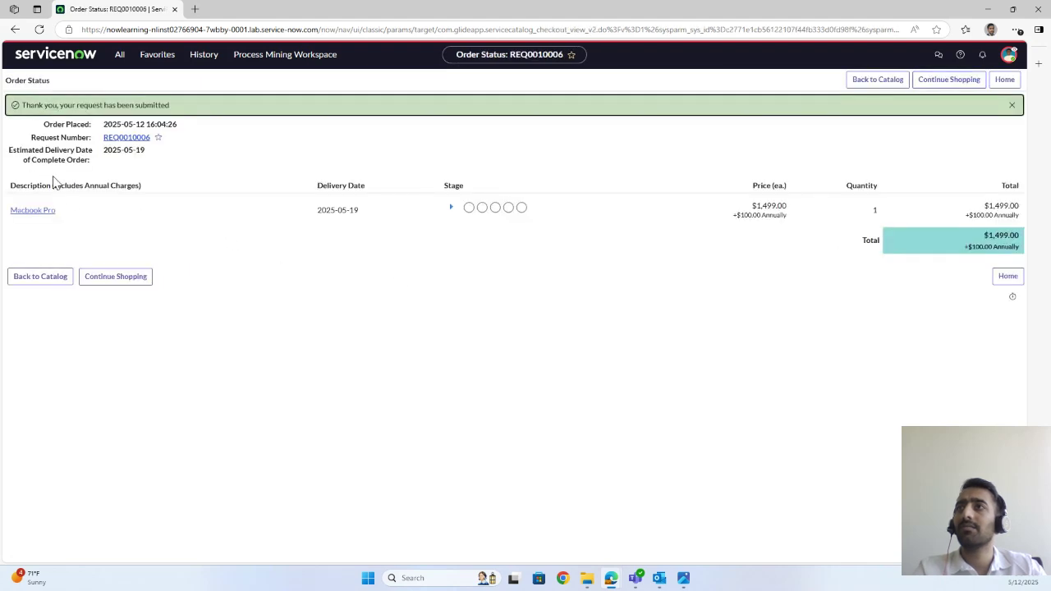
Step: Add the new order's status page to the favorites and remove that favorite again
click(158, 137)
click(164, 56)
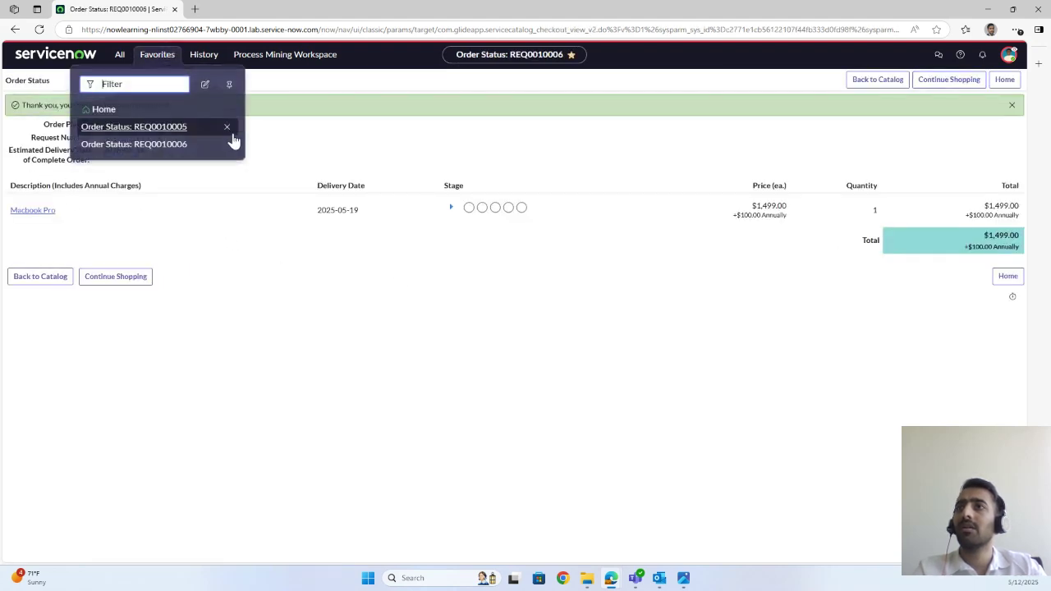
click(227, 144)
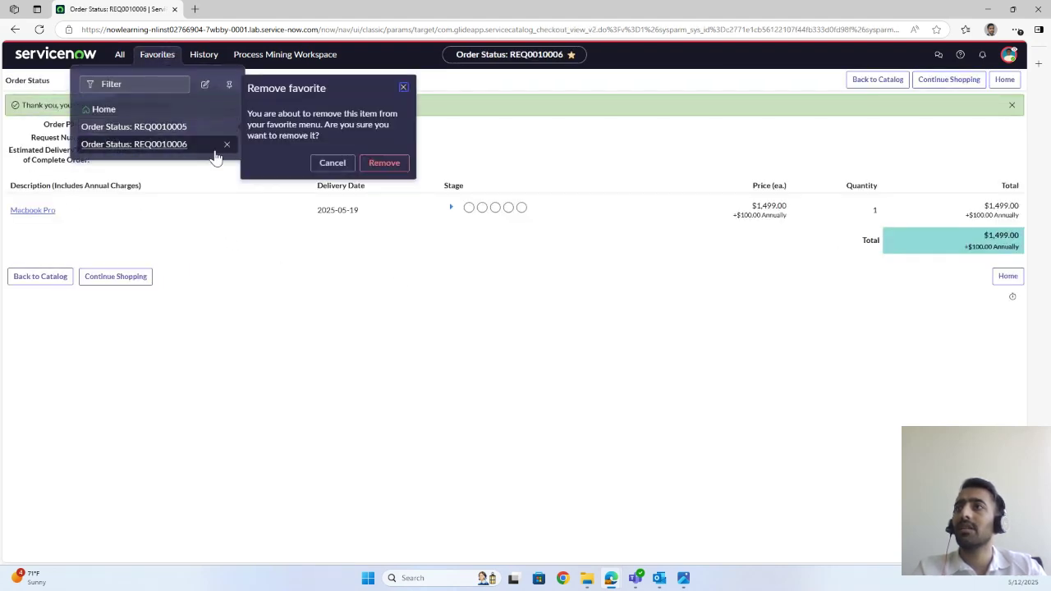
click(383, 162)
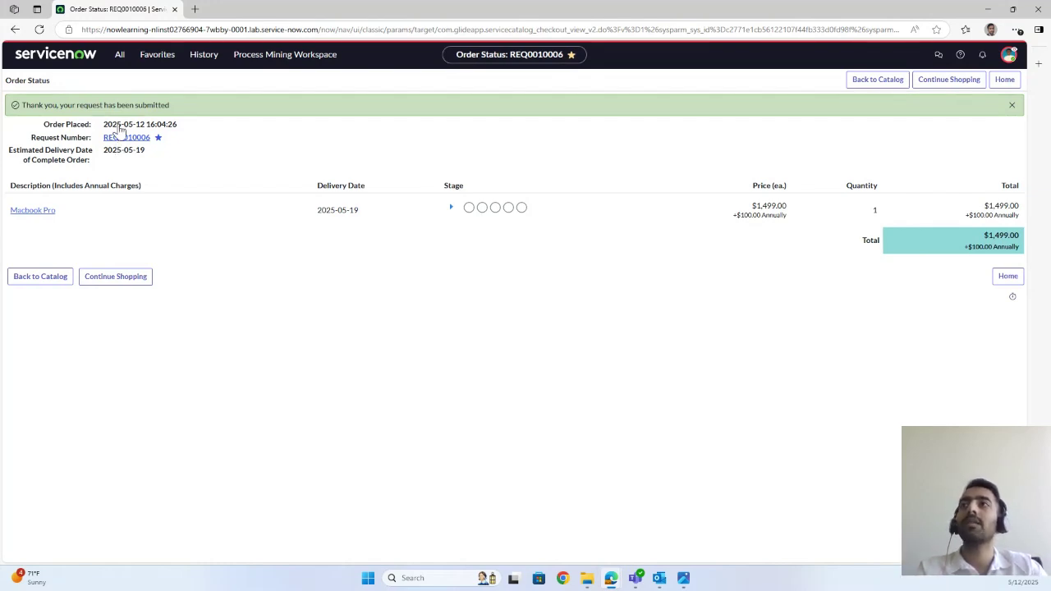
Step: Open the newly submitted laptop request from the My Requests list
click(119, 54)
click(138, 84)
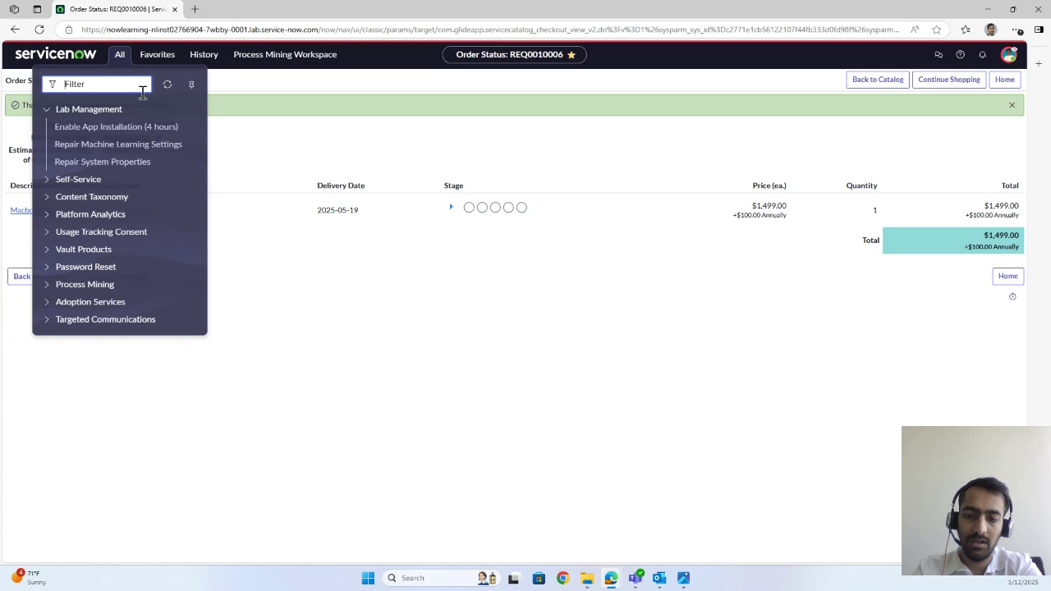
text(my req)
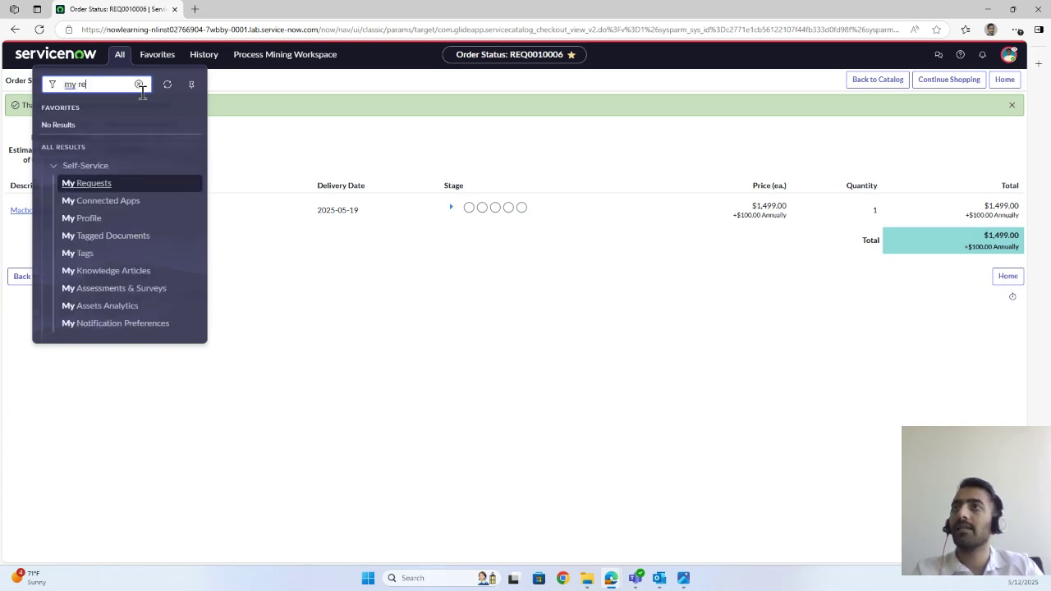
click(86, 183)
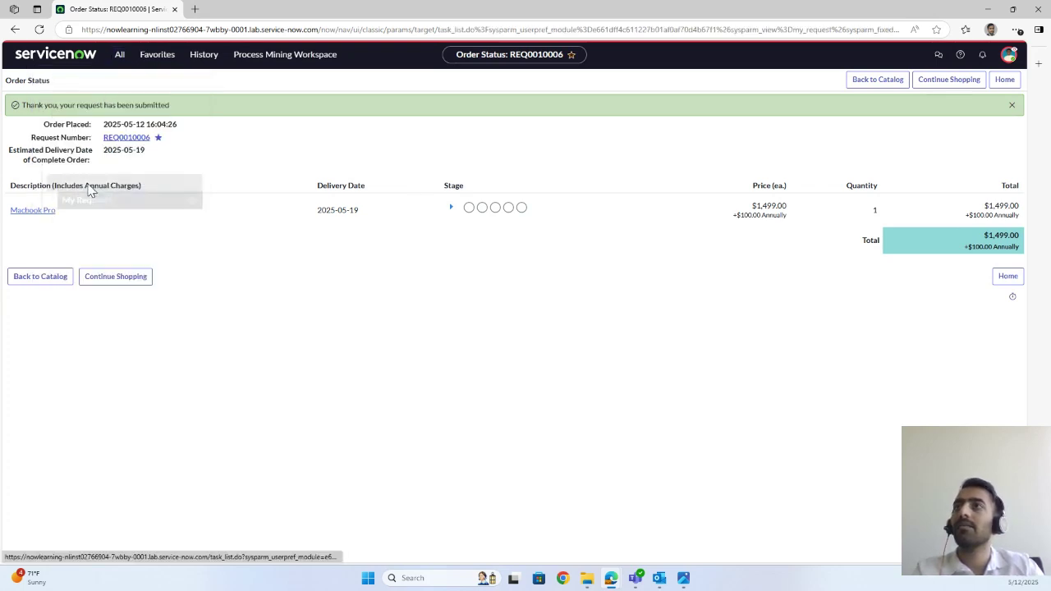
click(69, 171)
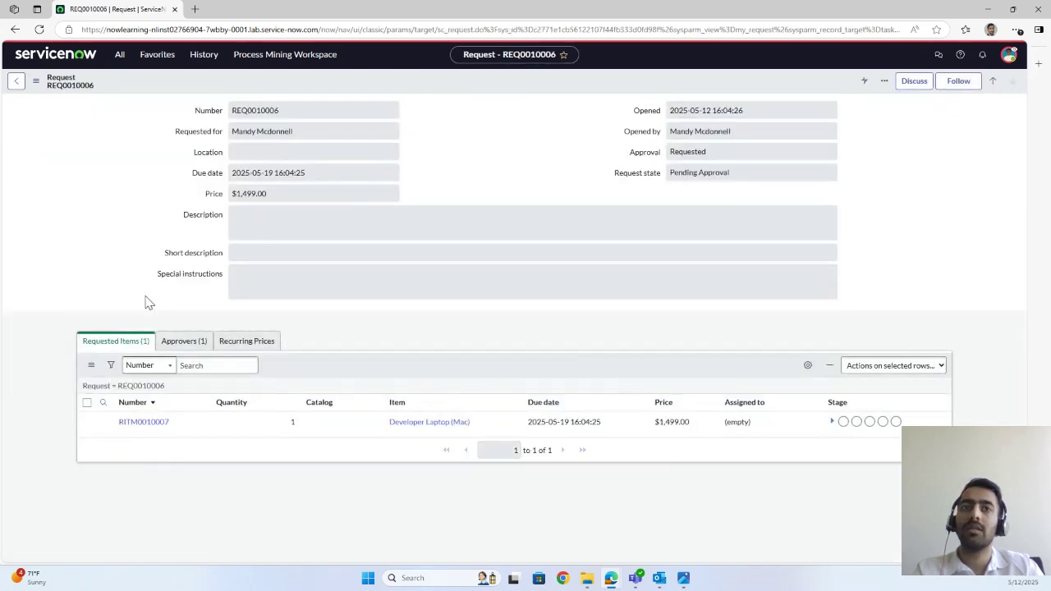
Step: Check the stages of the requested Developer Laptop (Mac) item and the request's approvers
click(831, 421)
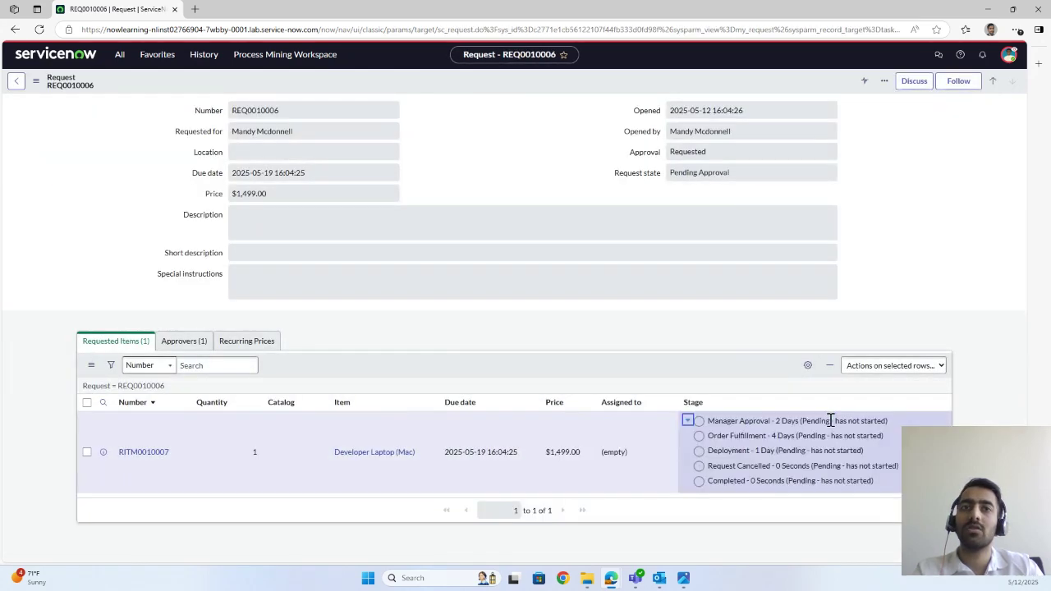
drag(773, 450, 700, 415)
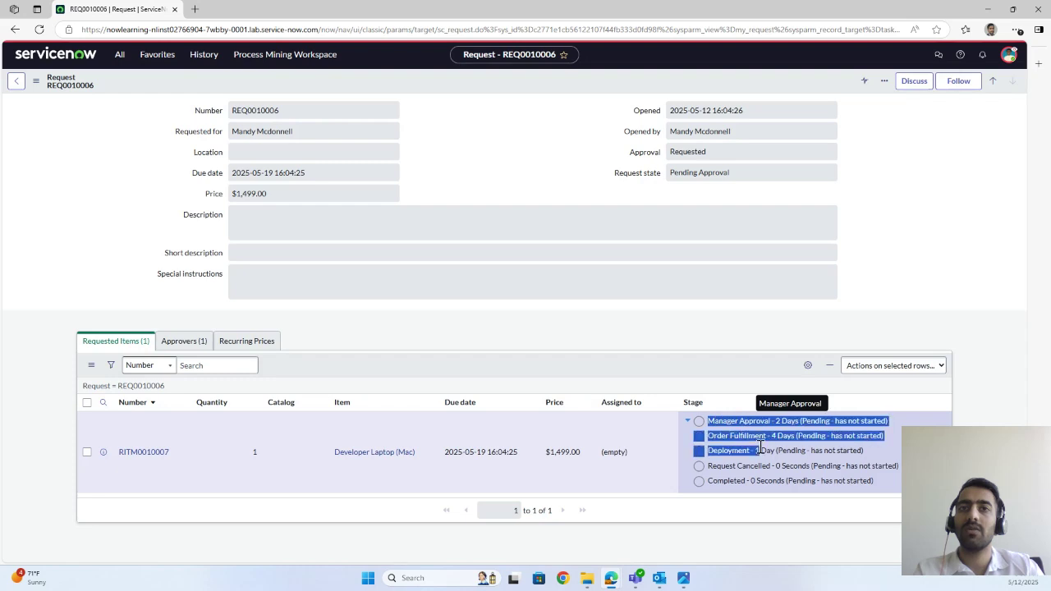
click(722, 371)
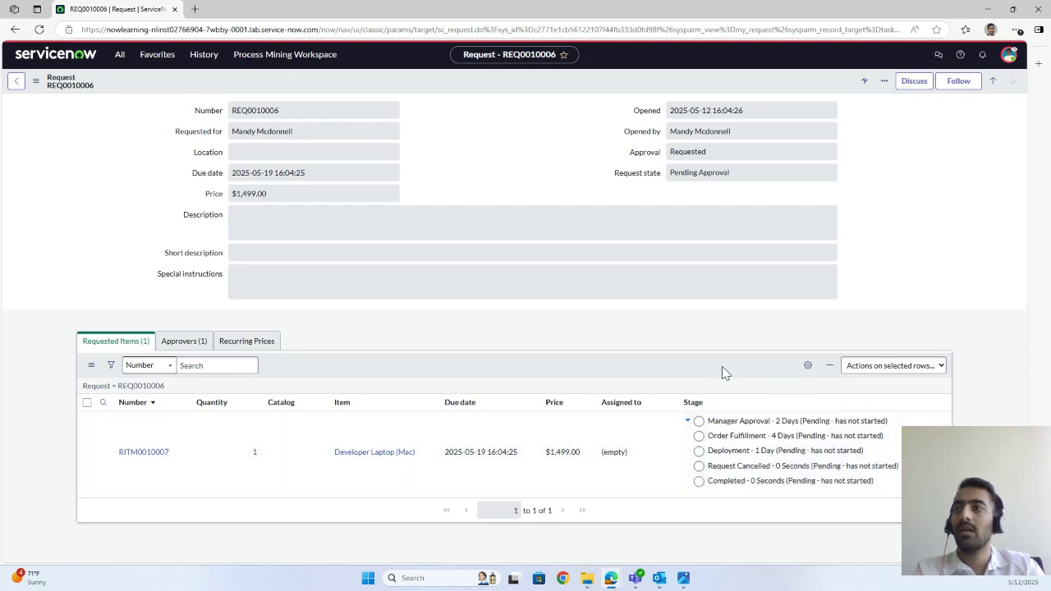
click(687, 421)
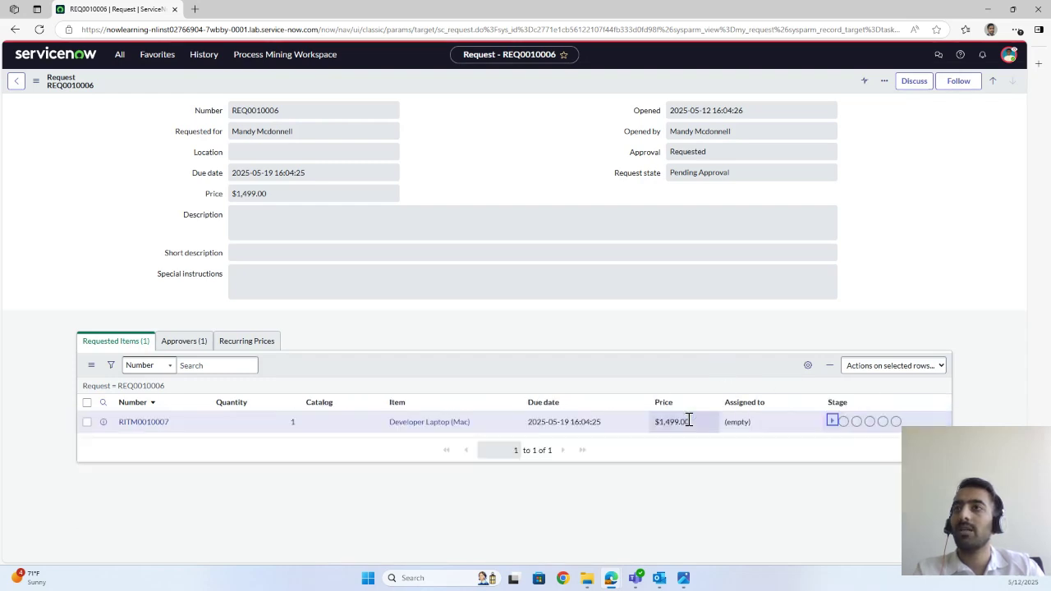
click(181, 343)
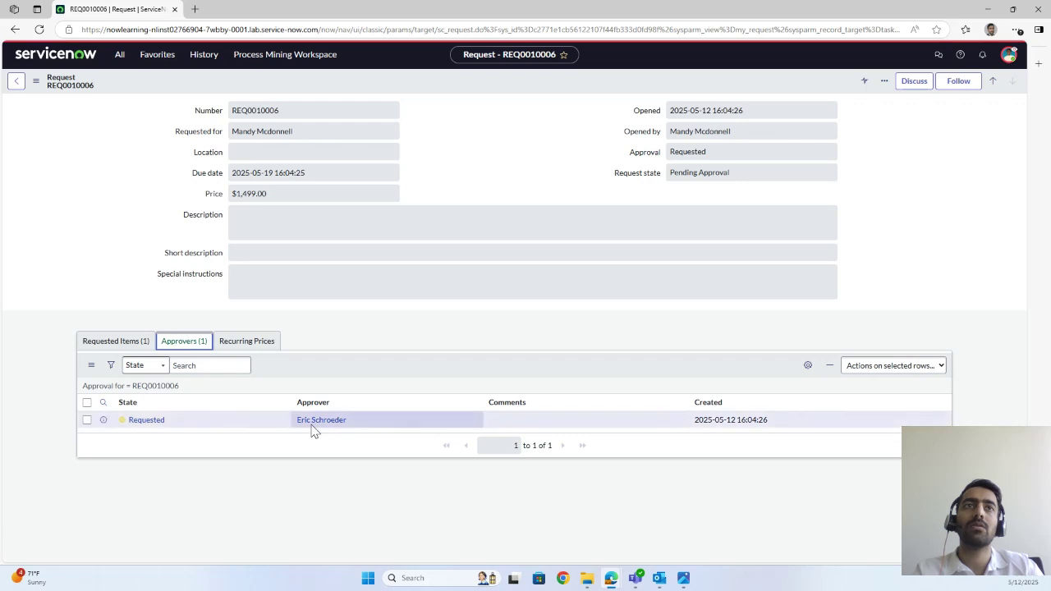
Step: Switch the impersonation to the approver listed on the laptop request
click(1009, 55)
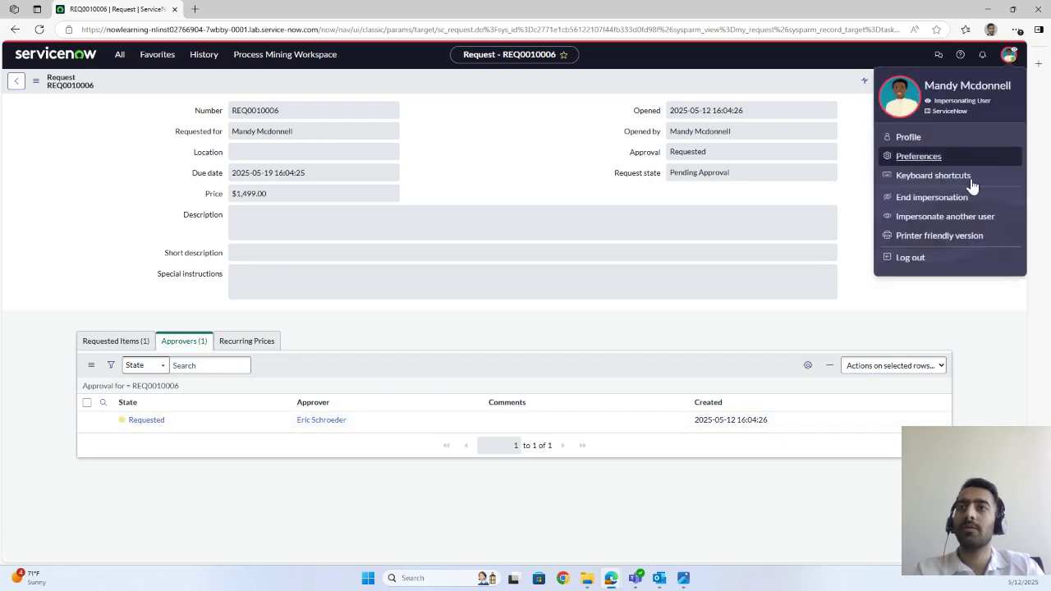
click(936, 217)
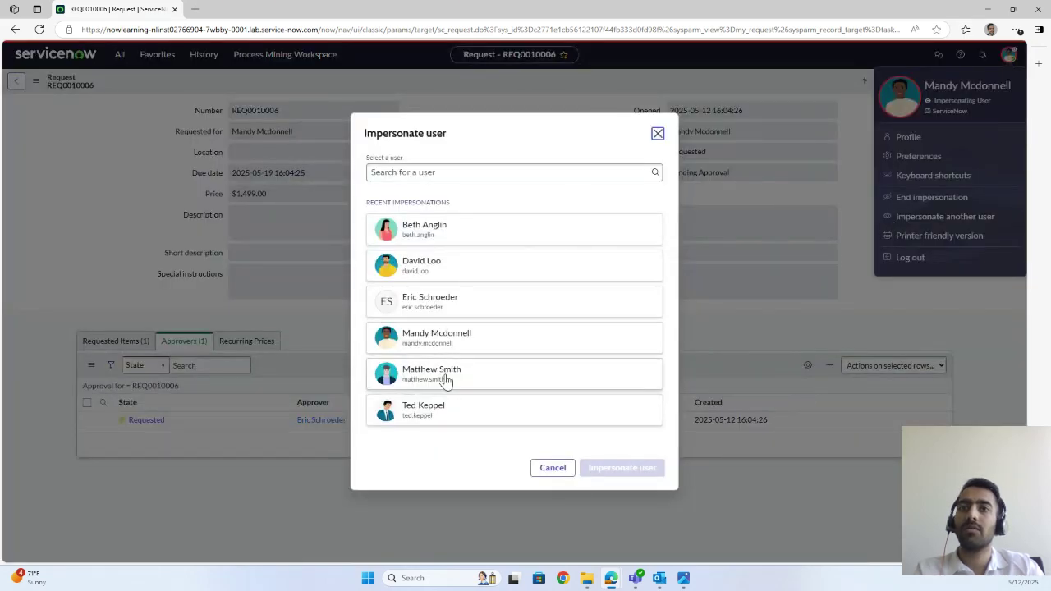
click(447, 313)
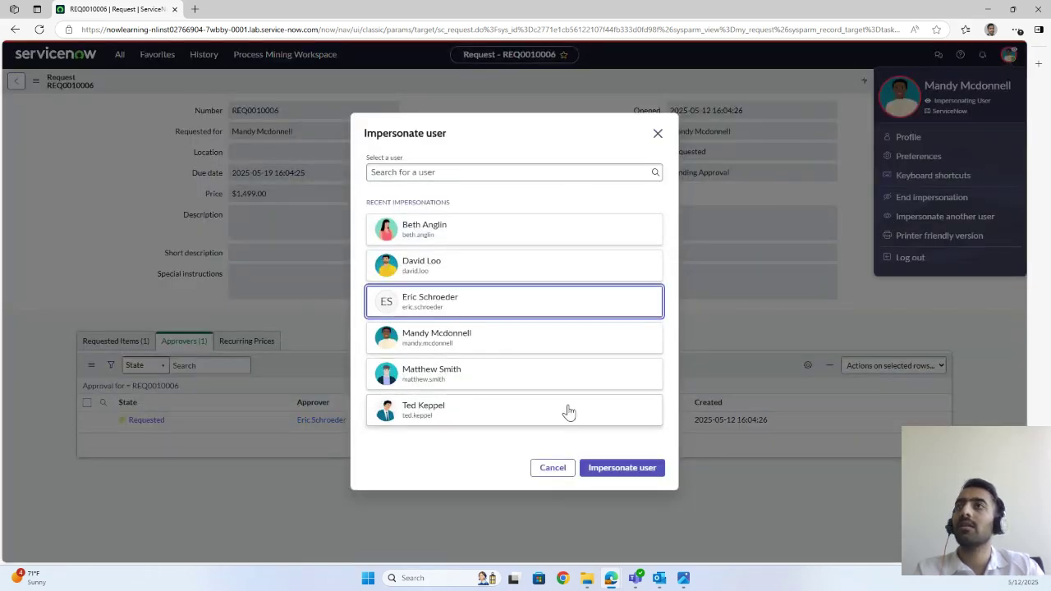
click(602, 468)
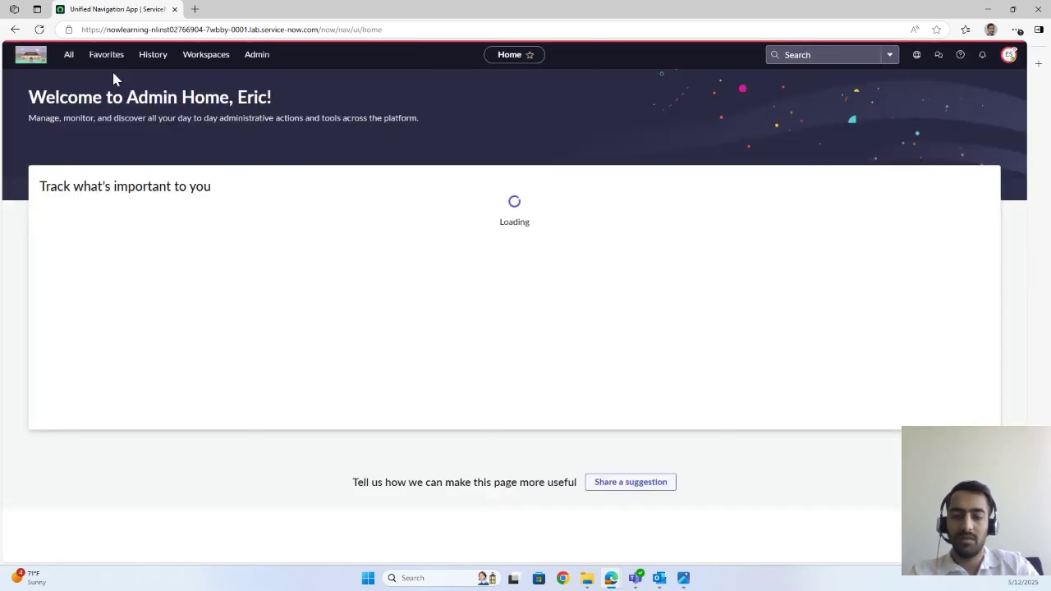
Step: Open the approver's My Approvals list under Self-Service
click(68, 56)
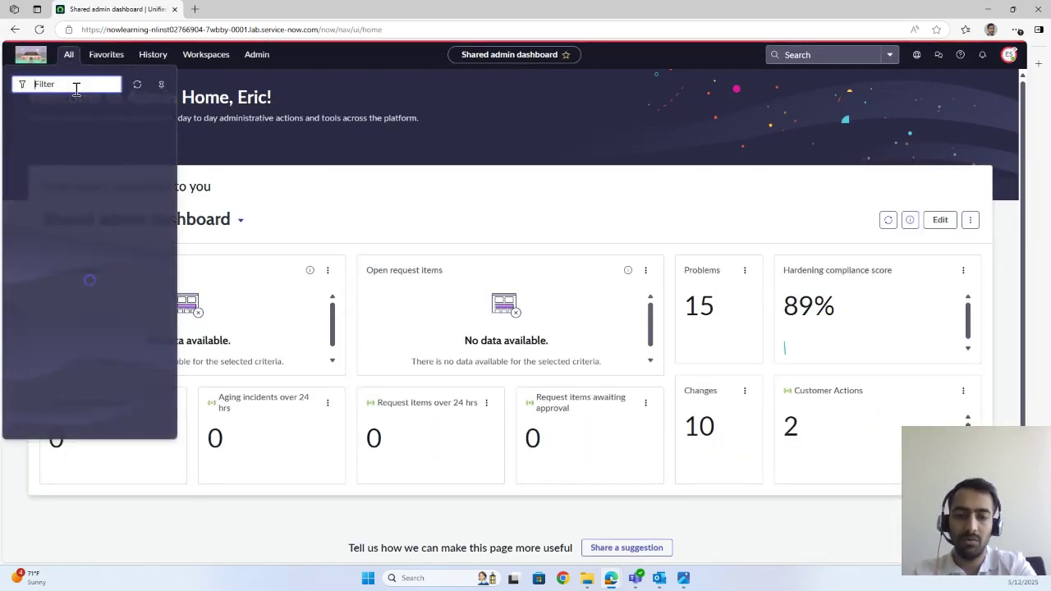
text(my appr)
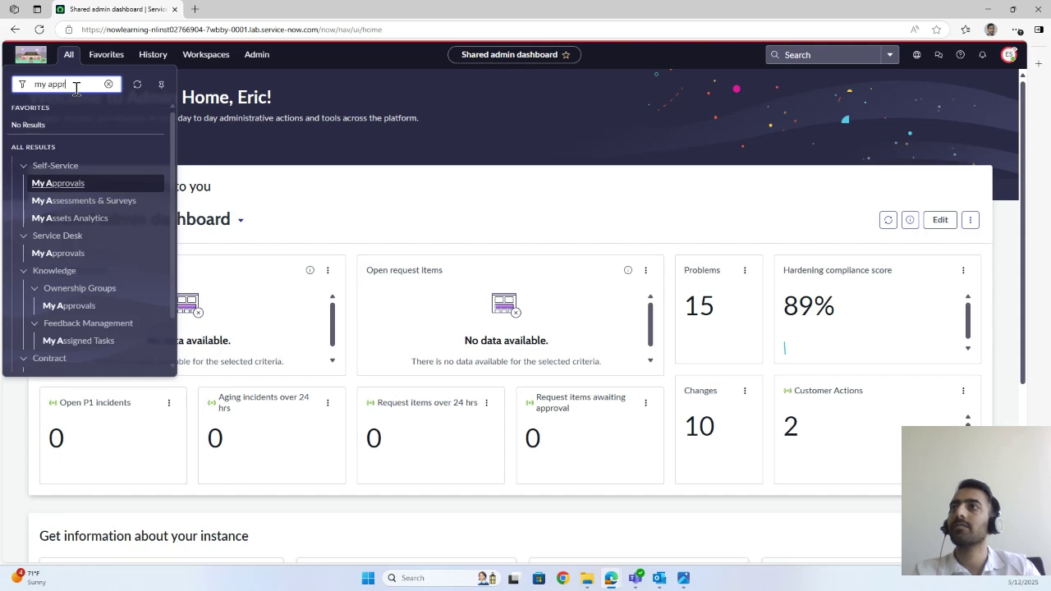
text(oval)
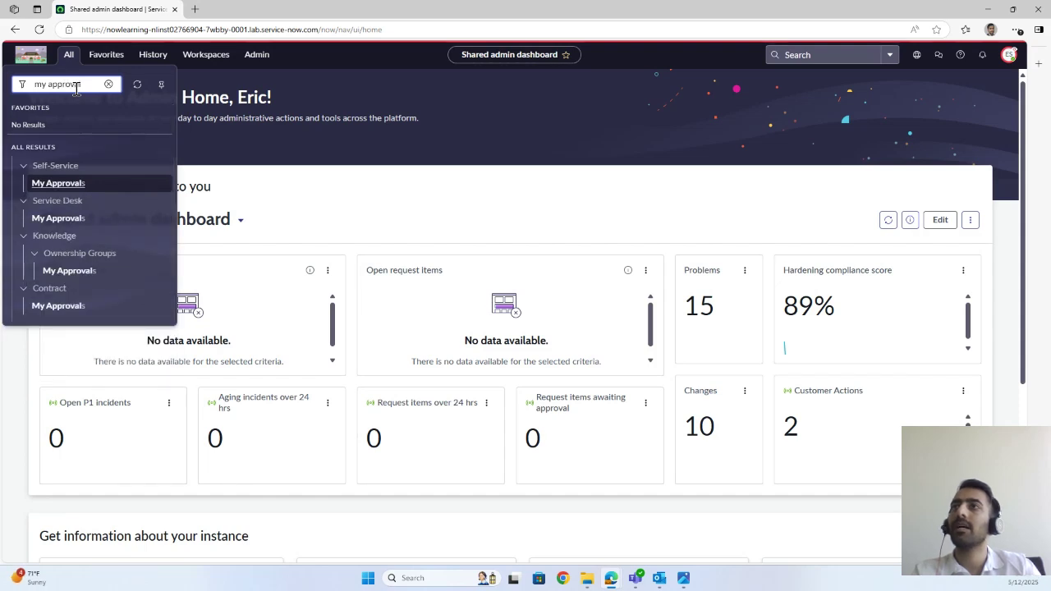
click(59, 186)
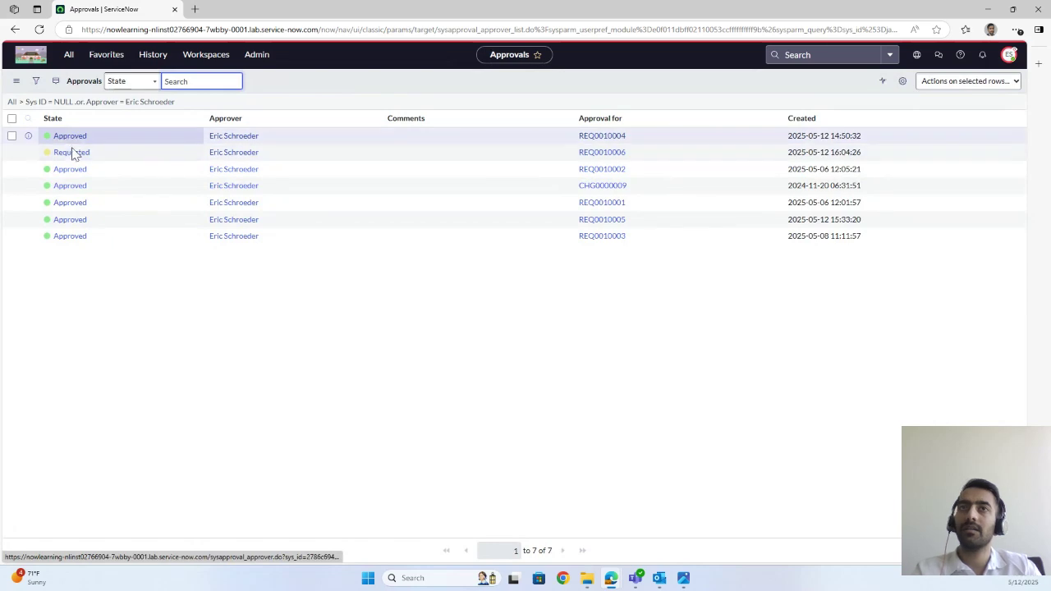
Step: Open the approval that is still in the Requested state and approve the employee's laptop request
click(70, 159)
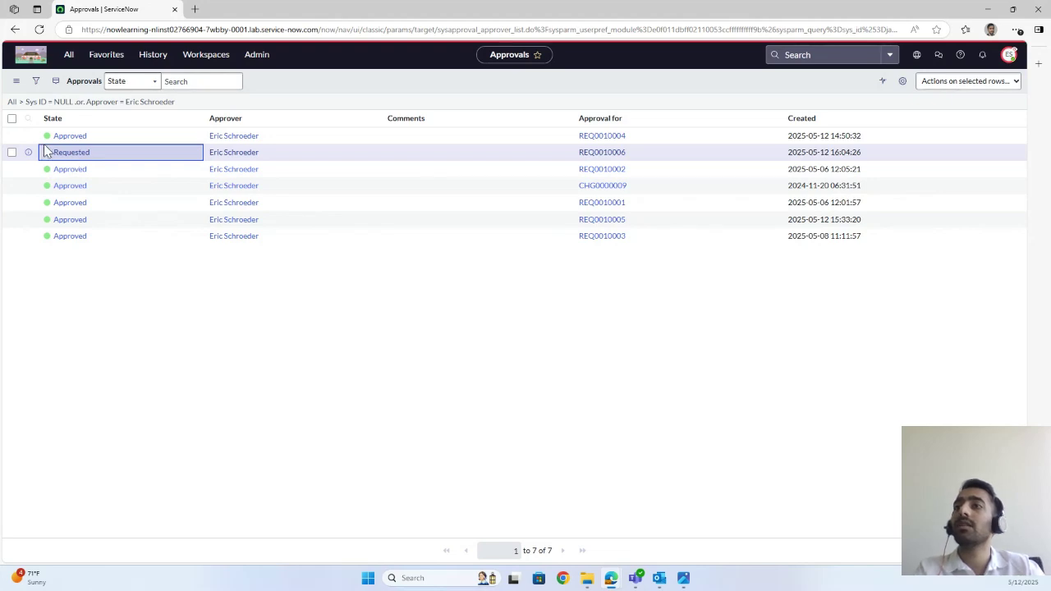
click(70, 154)
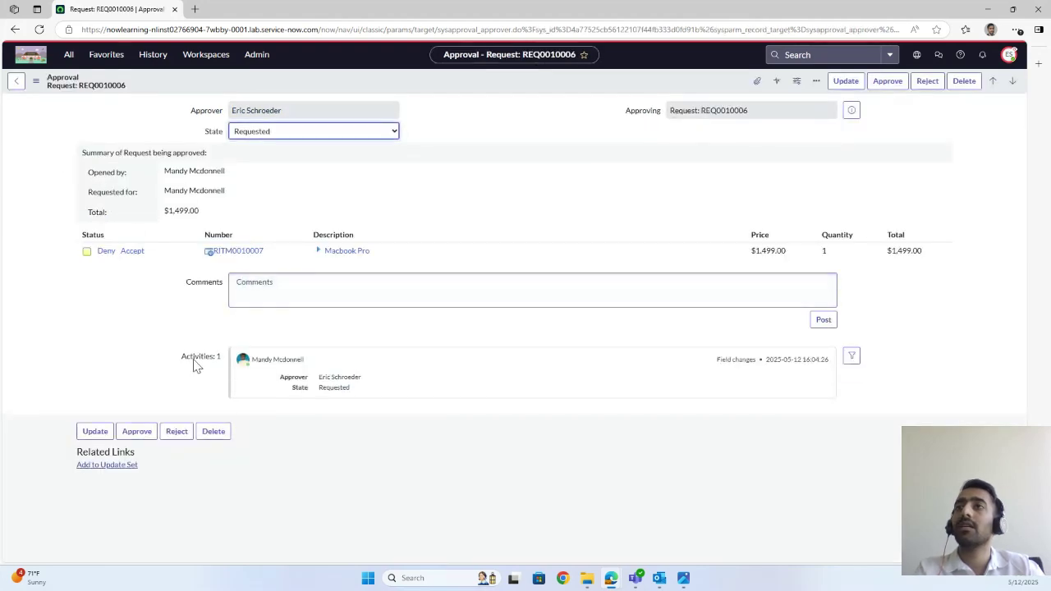
click(288, 127)
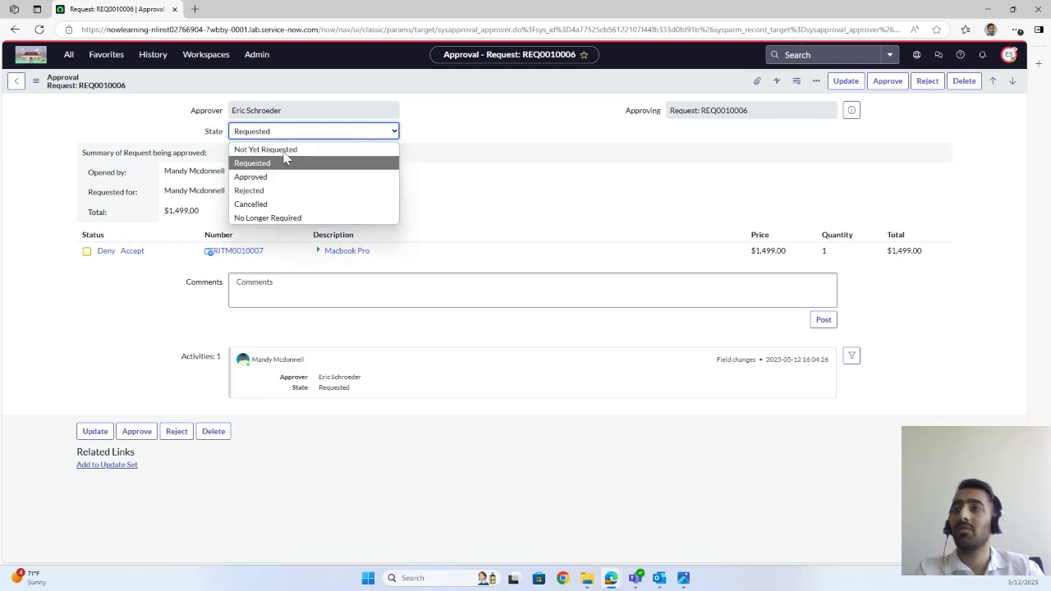
click(282, 176)
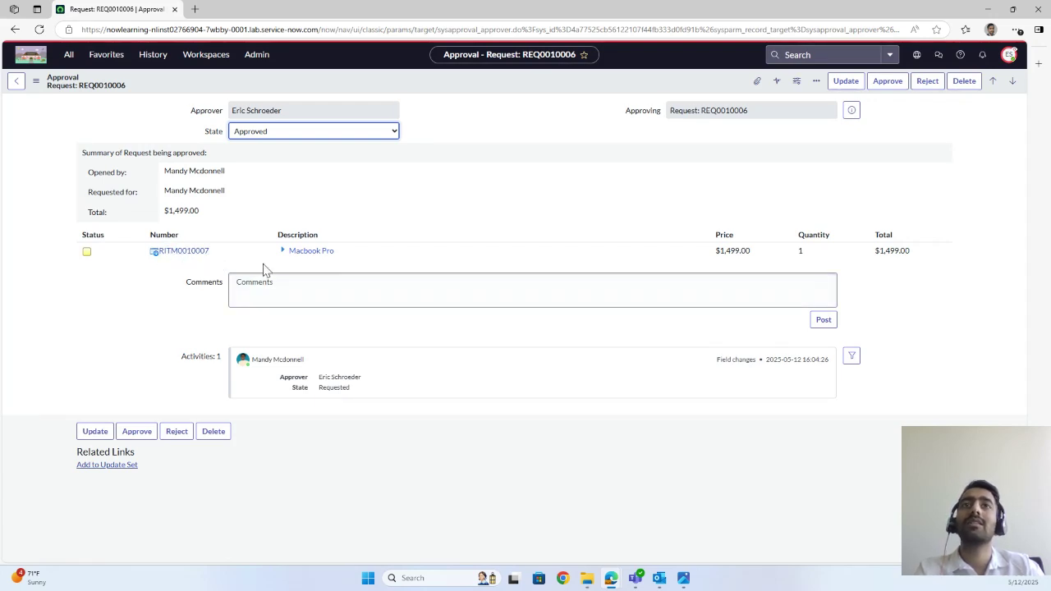
click(885, 81)
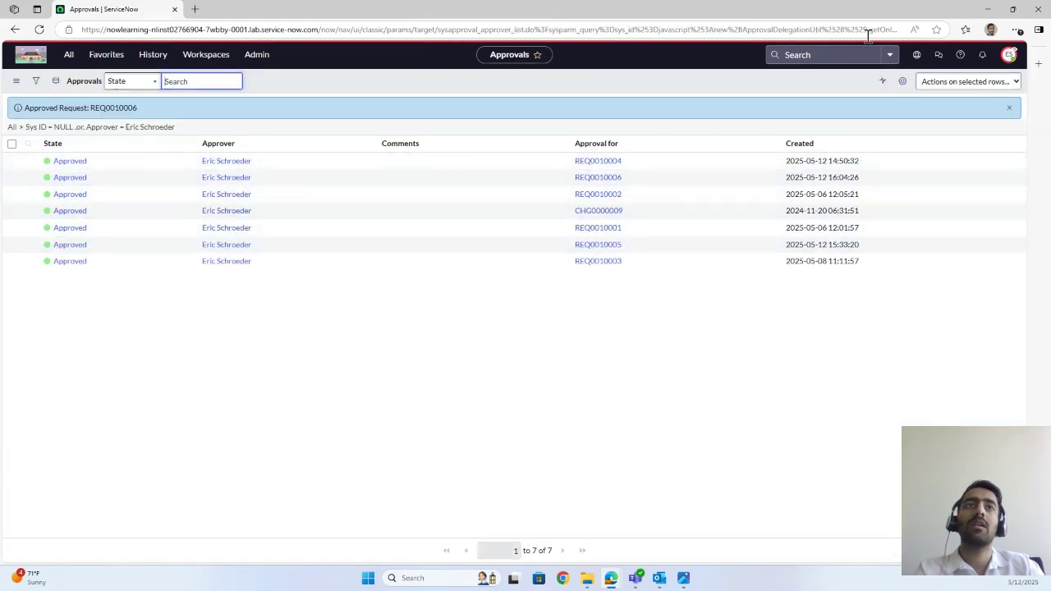
Step: Switch the impersonation back to the employee who ordered the laptop, using the recent impersonations
click(1009, 58)
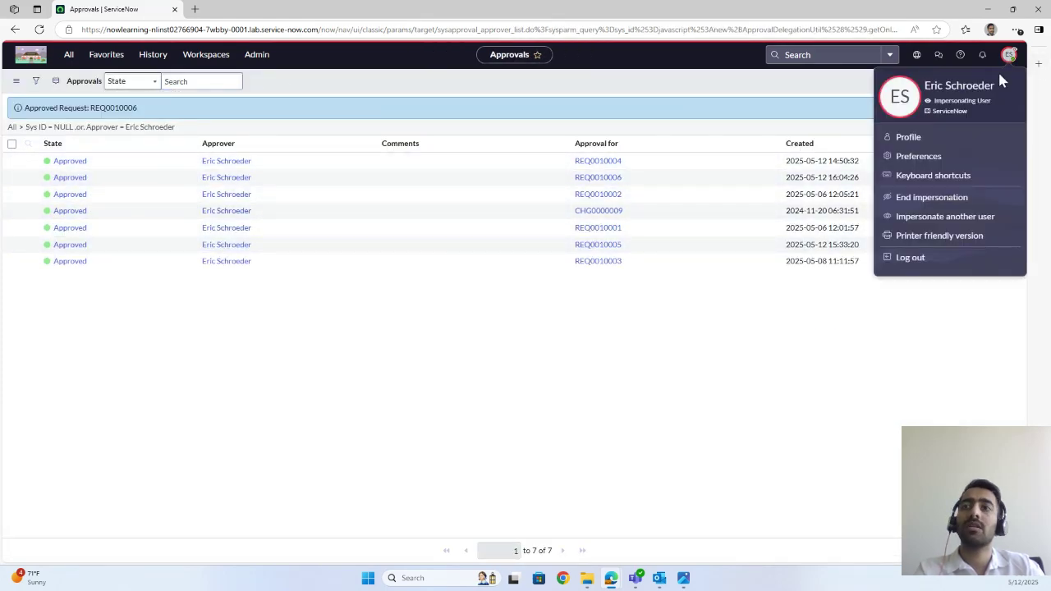
click(920, 216)
click(464, 336)
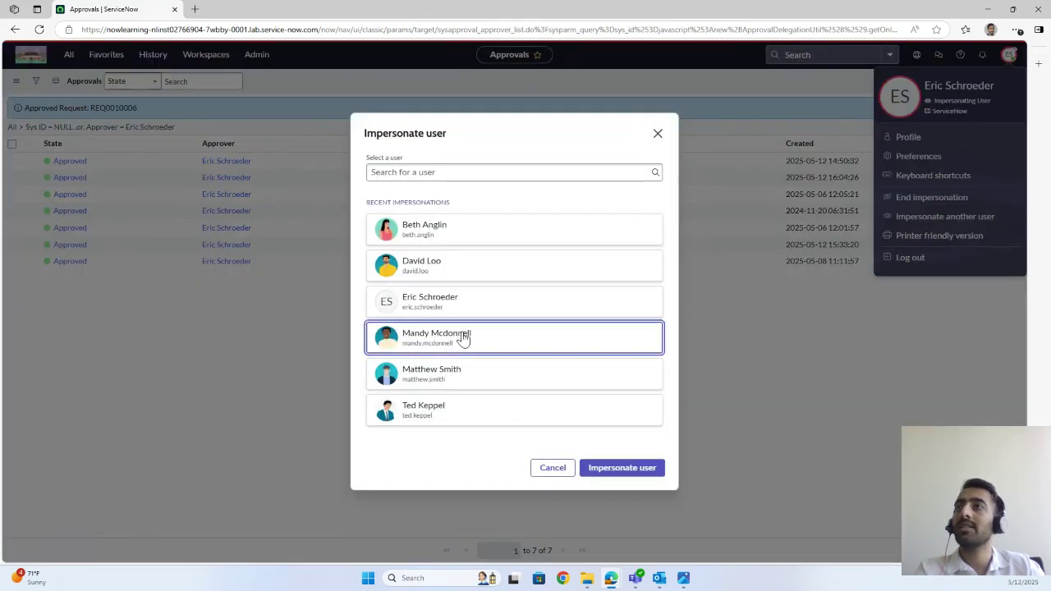
click(612, 471)
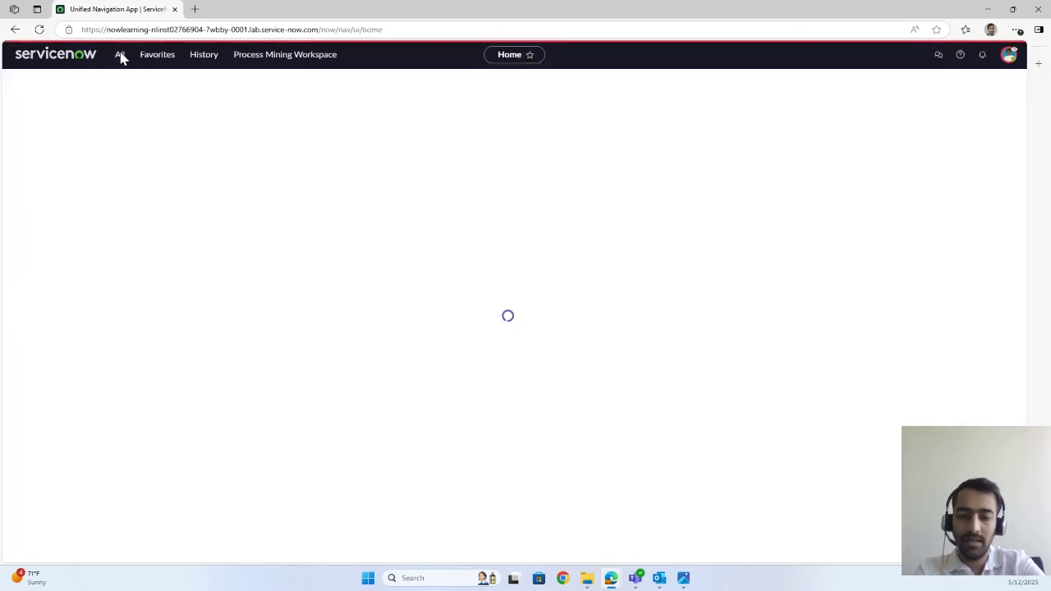
Step: Find My Requests under Self-Service as the employee and open the newly approved laptop request
click(120, 53)
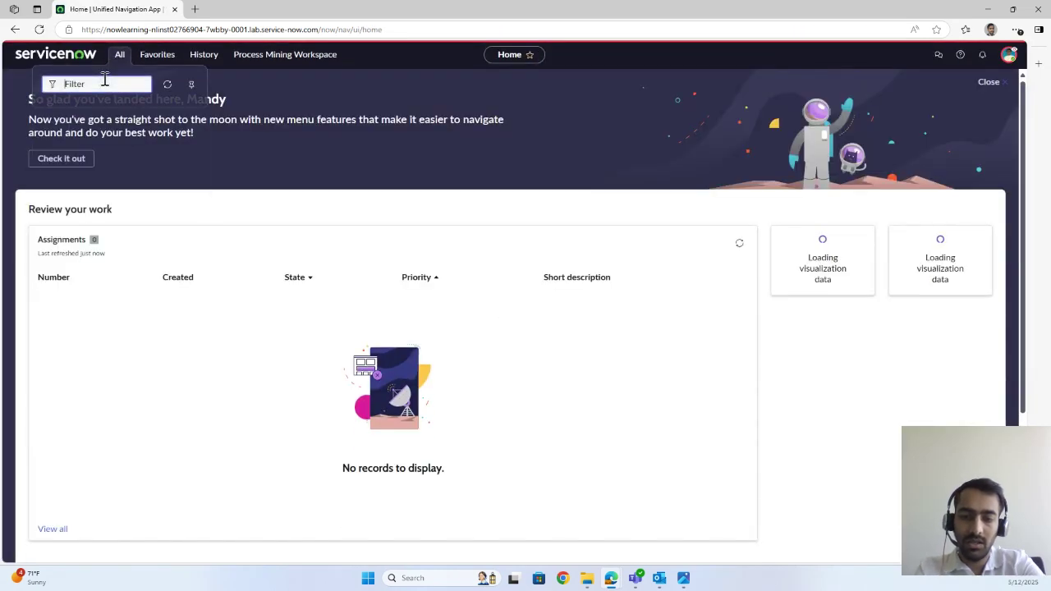
text(my request)
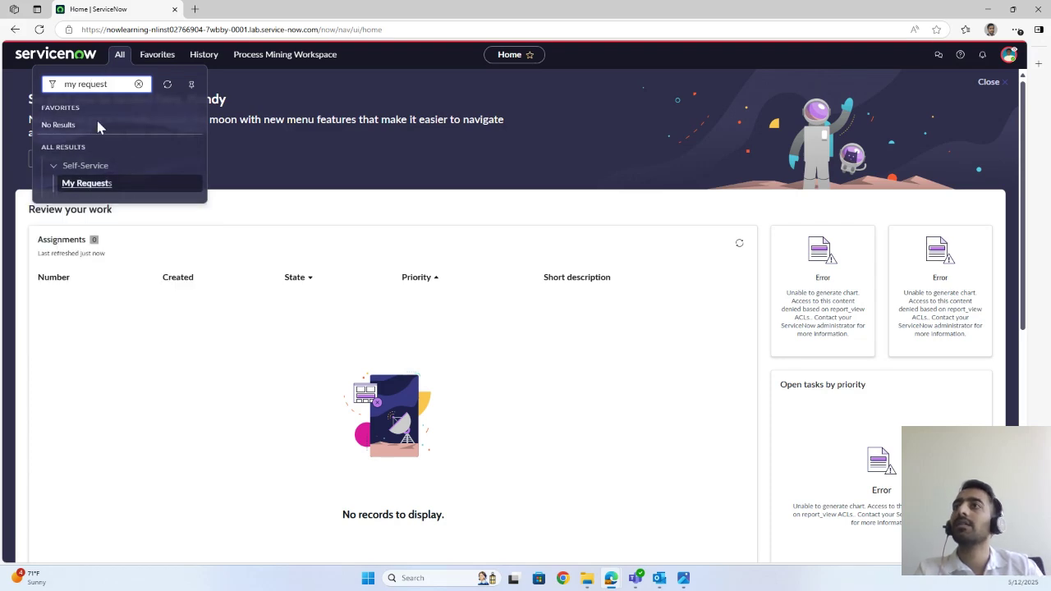
click(97, 186)
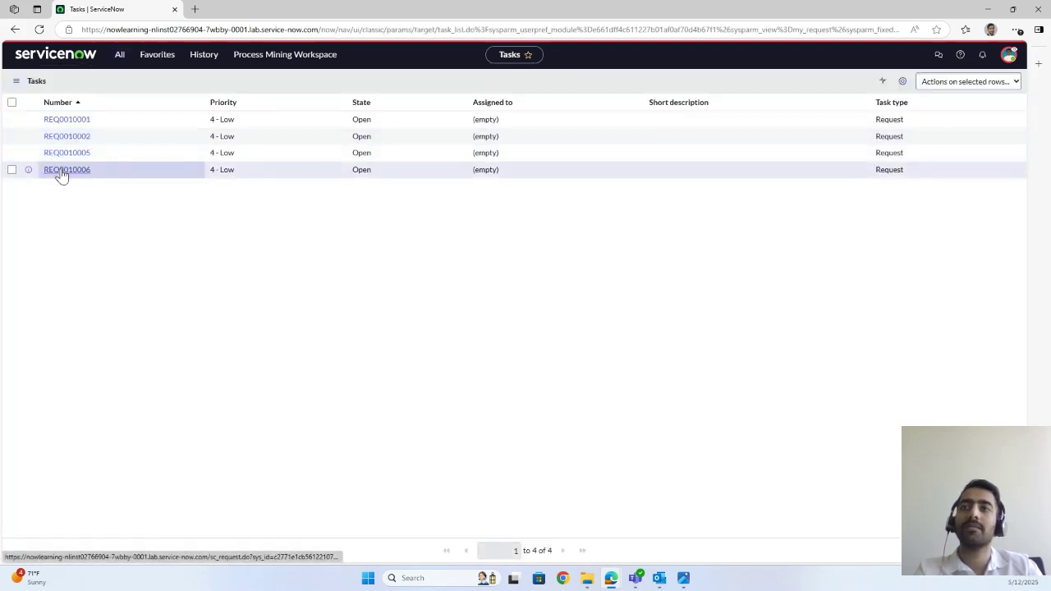
click(62, 171)
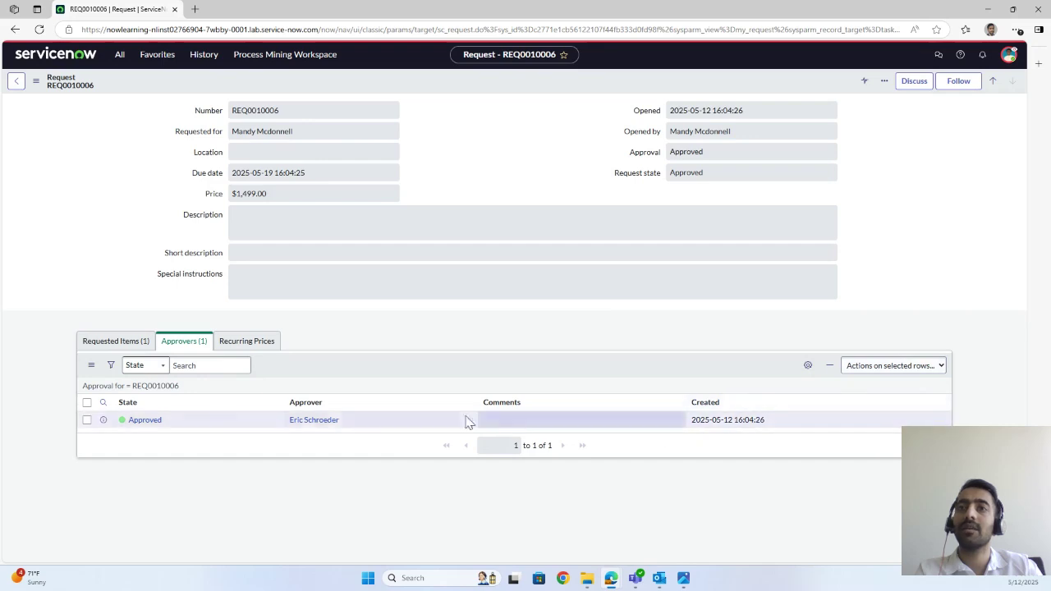
Step: Check the fulfilment stages of the Developer Laptop (Mac) in the request's Requested Items, and collapse them again
click(115, 348)
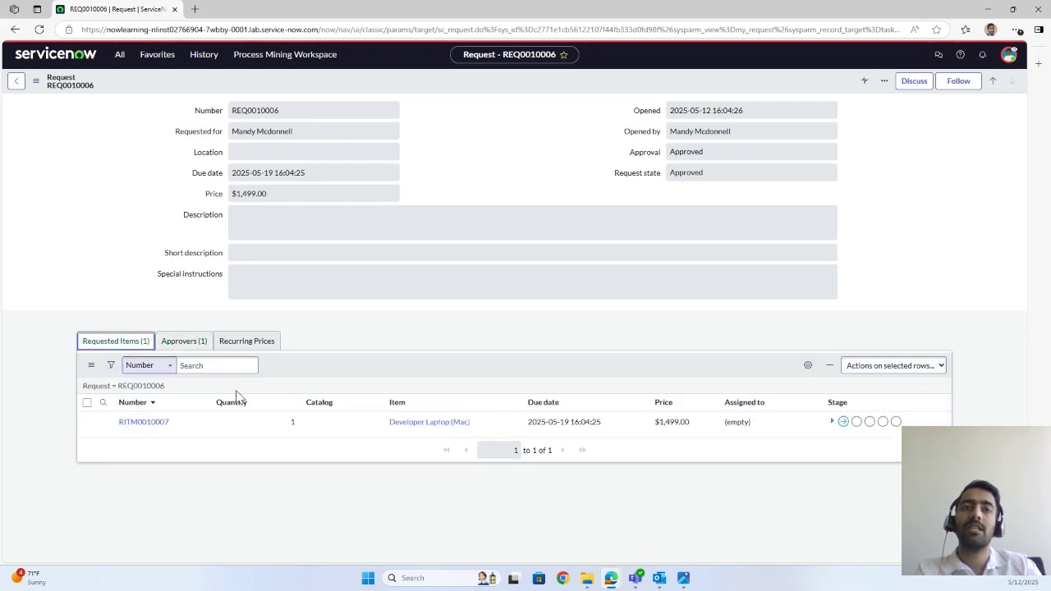
click(833, 423)
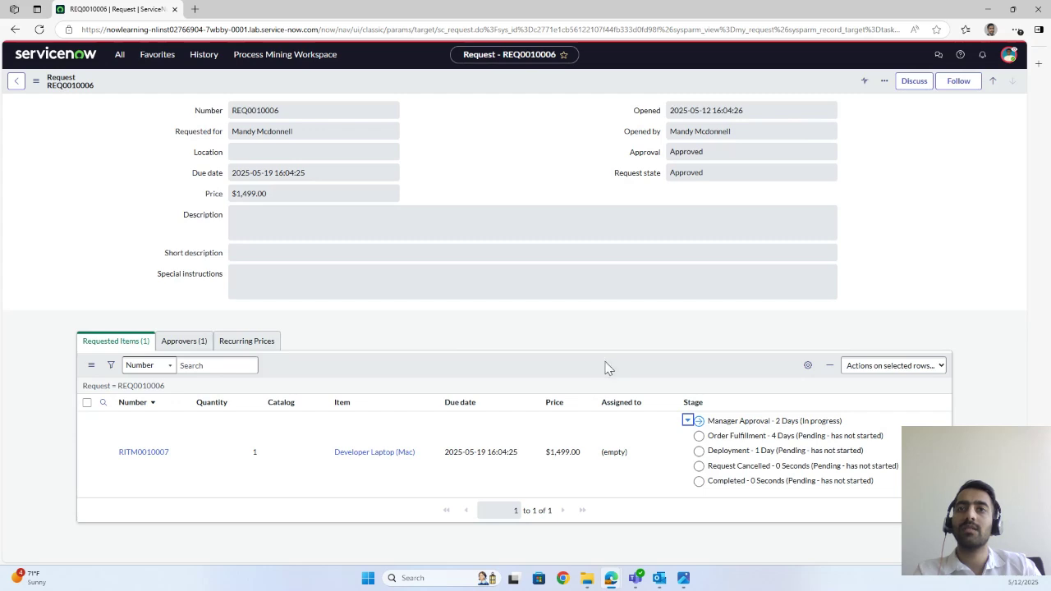
click(688, 419)
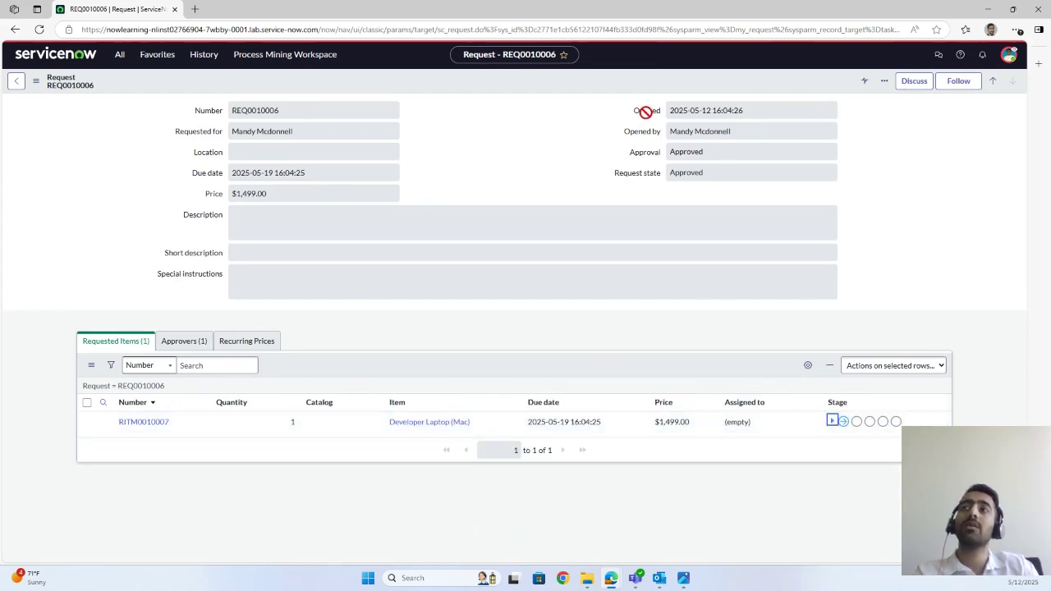
Step: Find the Employee Center under Self-Service and open it
click(119, 54)
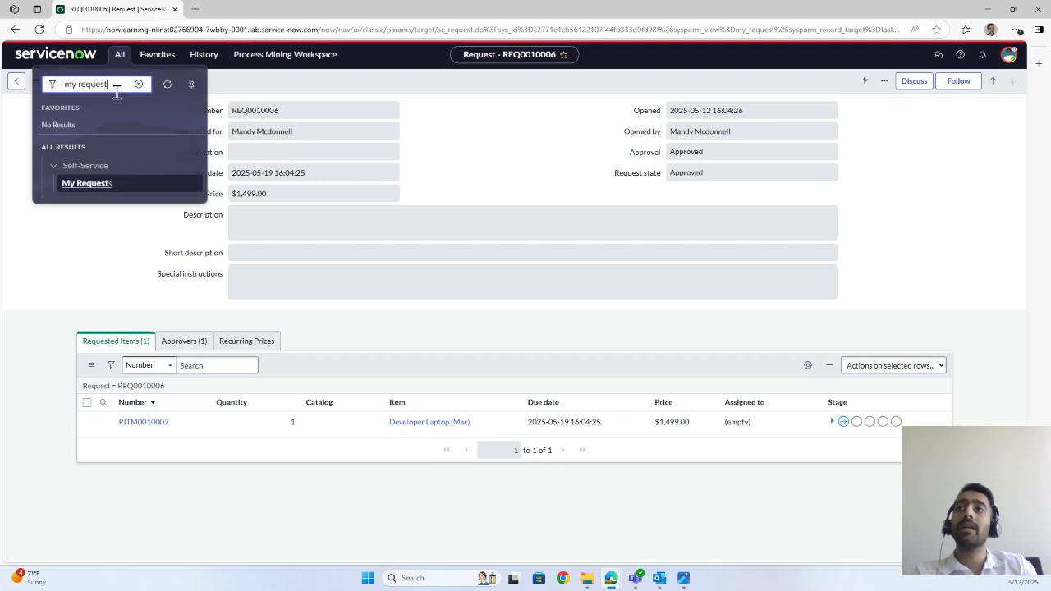
click(138, 85)
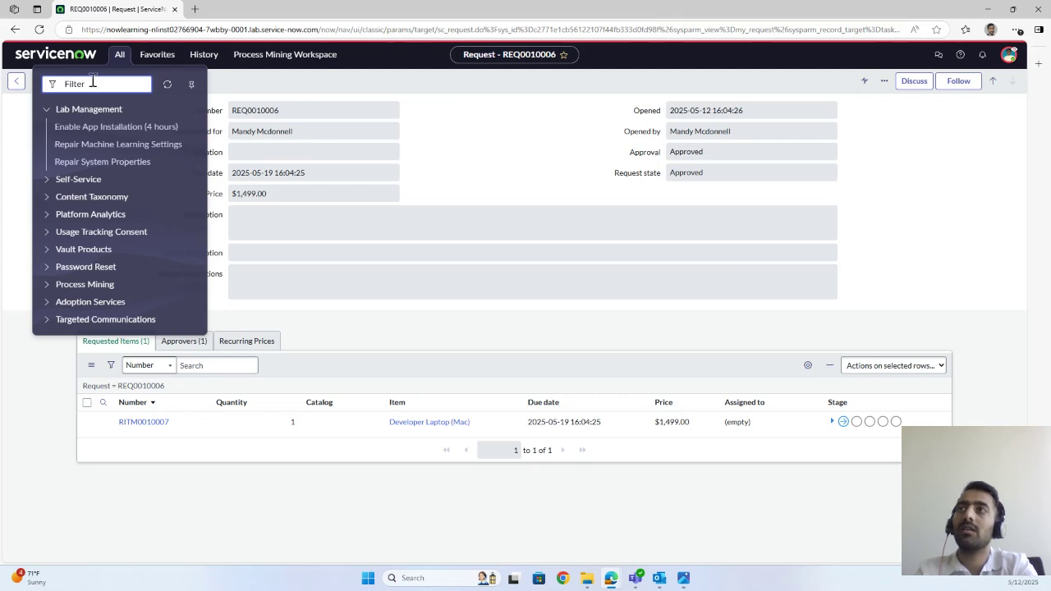
text(plo)
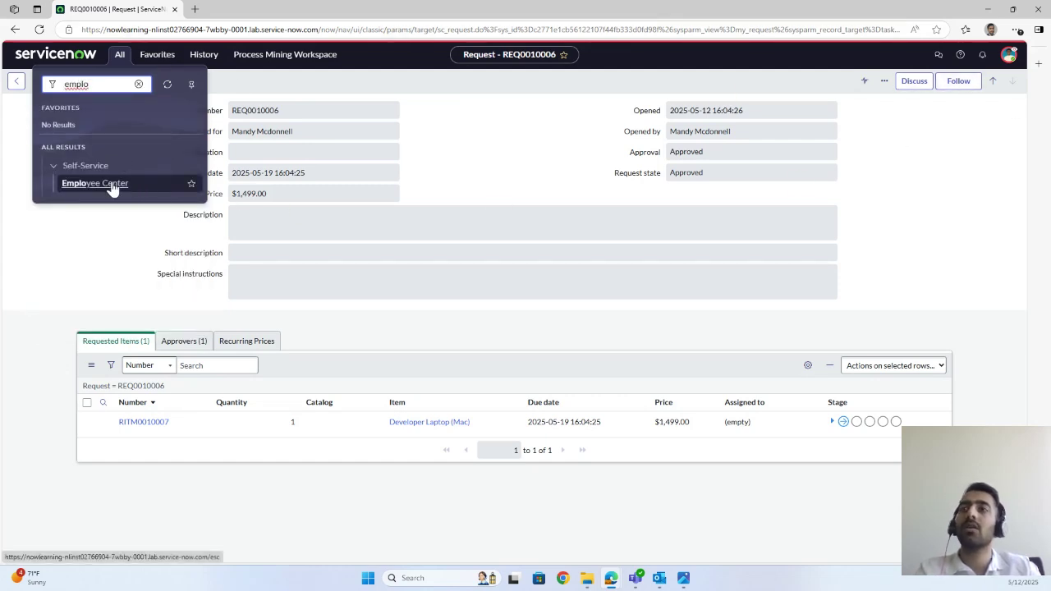
click(110, 184)
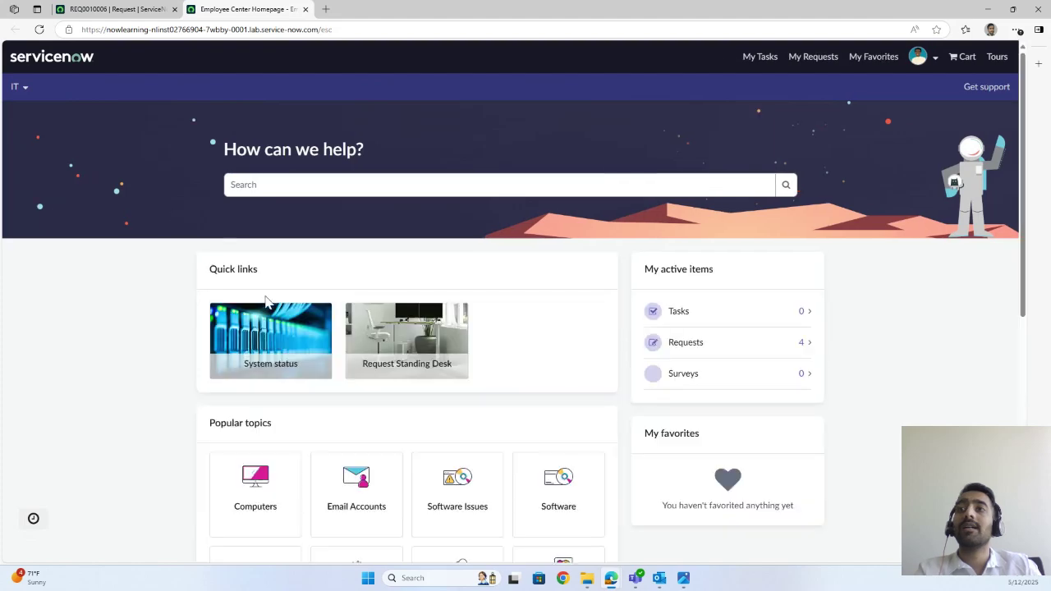
Step: Open the Executive Desktop catalog item from the Computers topic
scroll(271, 391, down, 3)
click(244, 298)
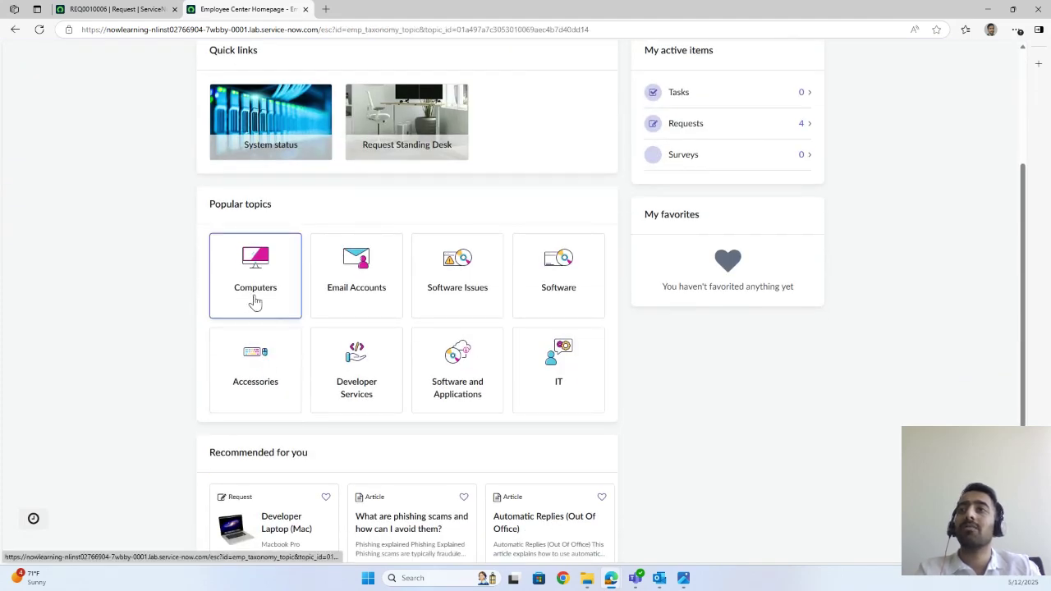
click(415, 352)
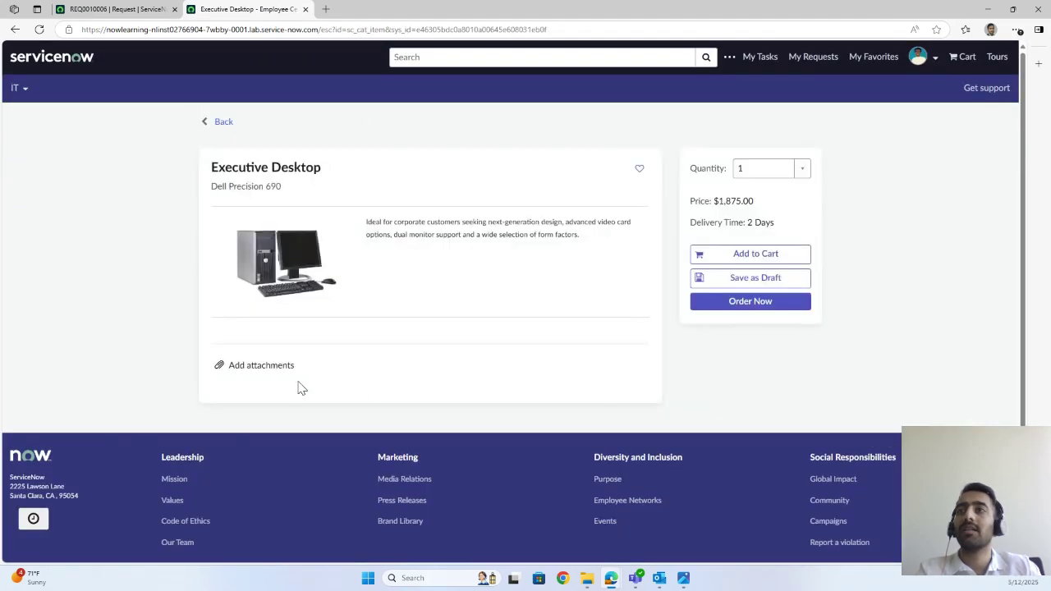
Step: Configure the Executive Desktop with 2GB memory, a 250GB hard drive and Windows XP Professional, leaving the special requirements empty
scroll(275, 353, down, 3)
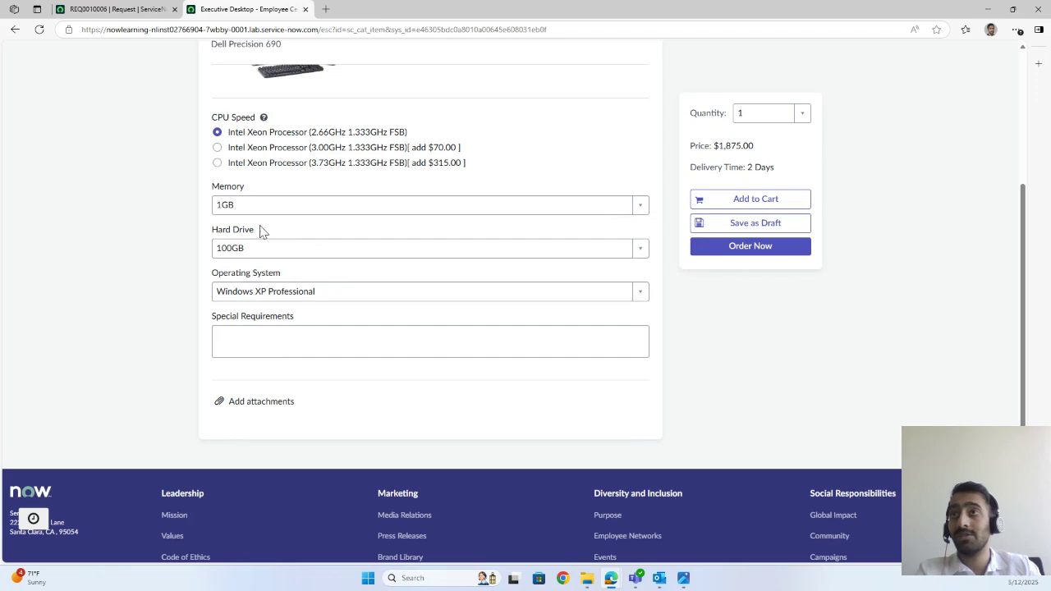
click(270, 207)
click(271, 259)
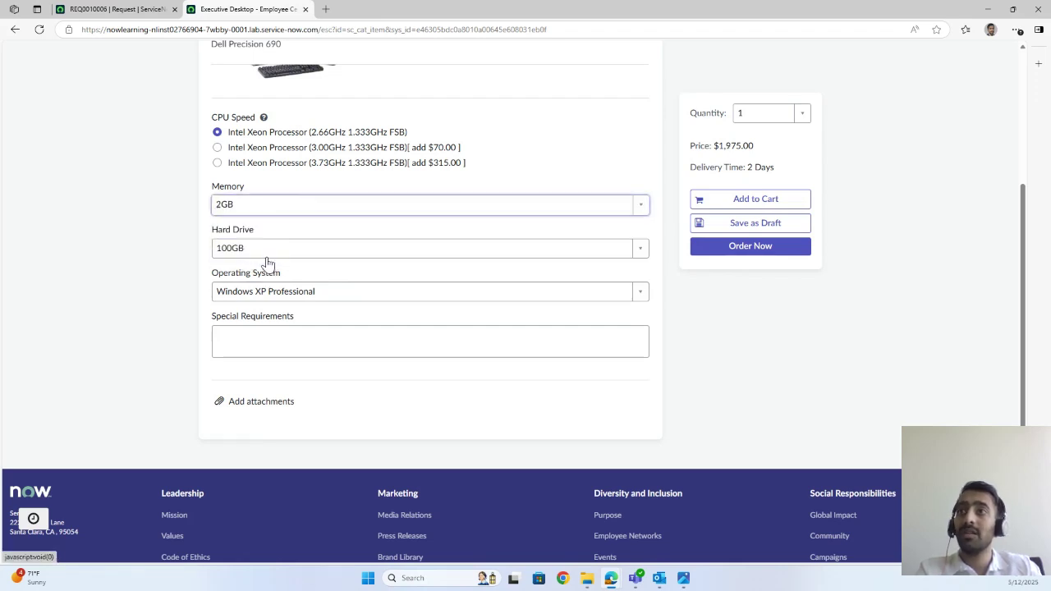
click(267, 250)
click(260, 301)
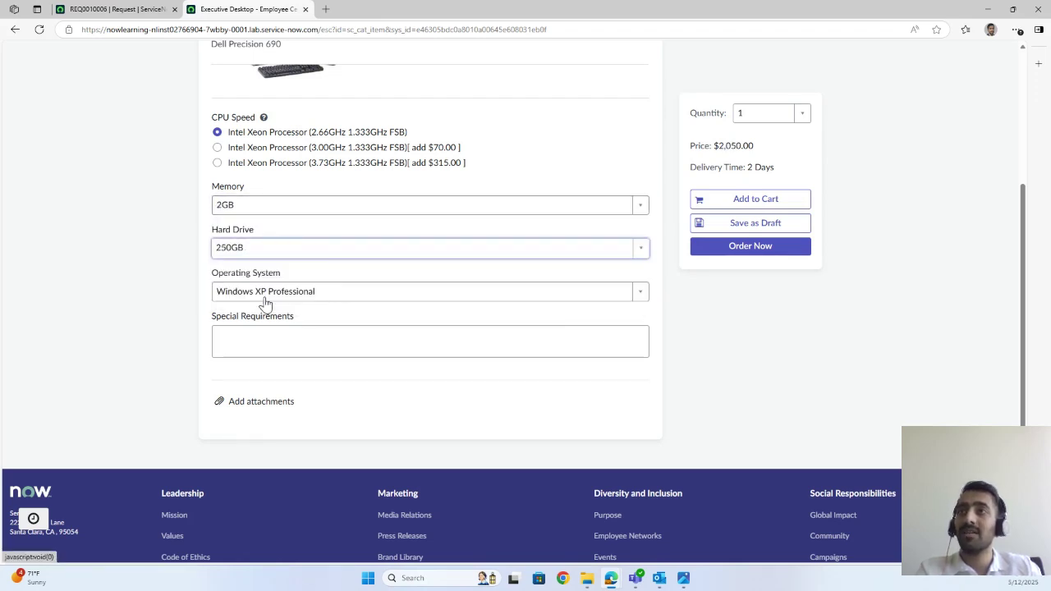
click(266, 294)
click(274, 340)
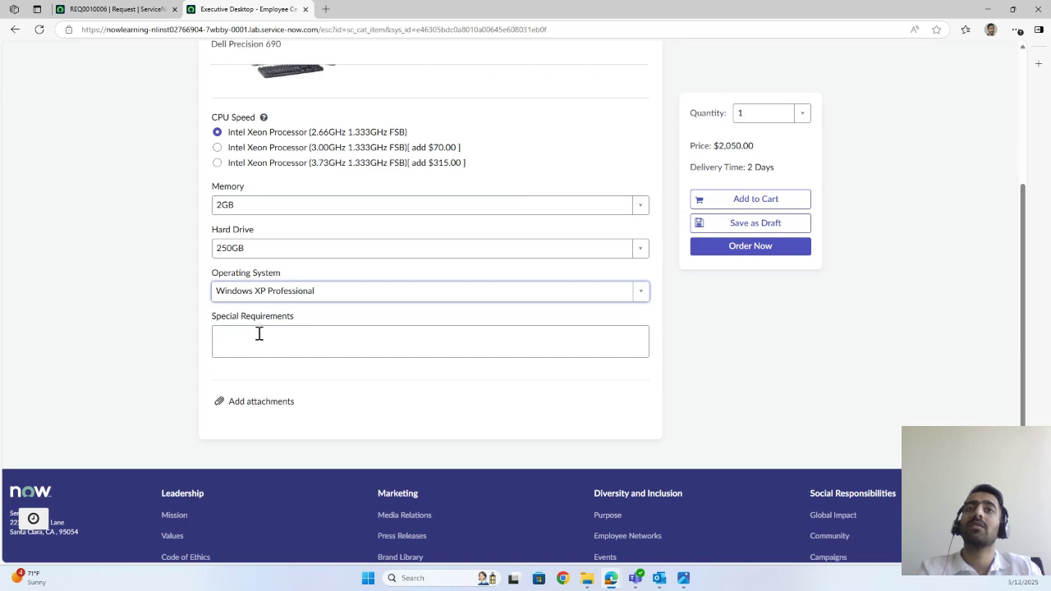
click(260, 336)
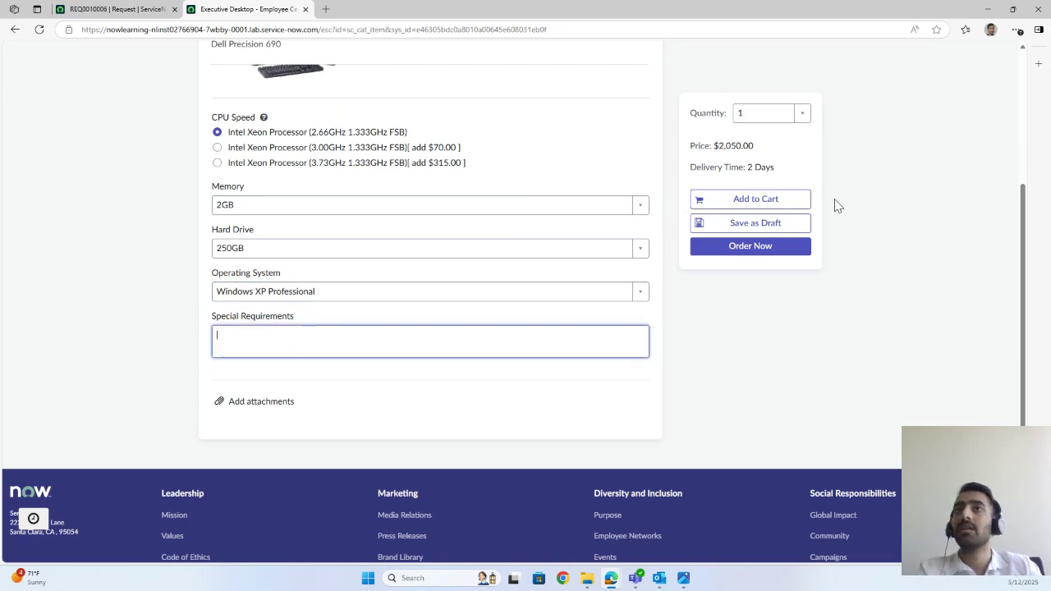
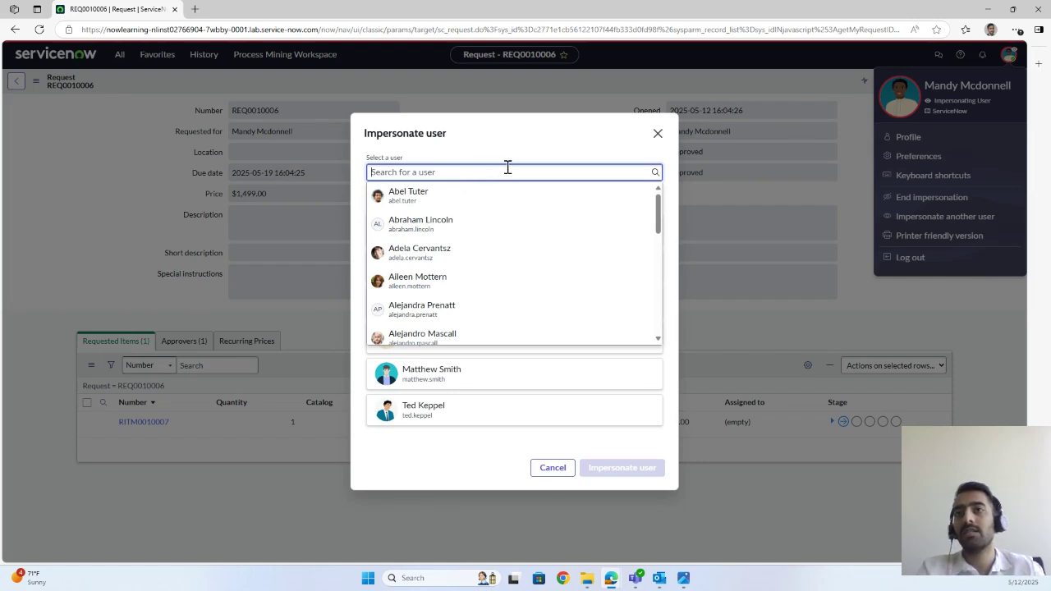
Step: Switch the impersonation to the fulfiller, the first user among the recent impersonations
click(402, 450)
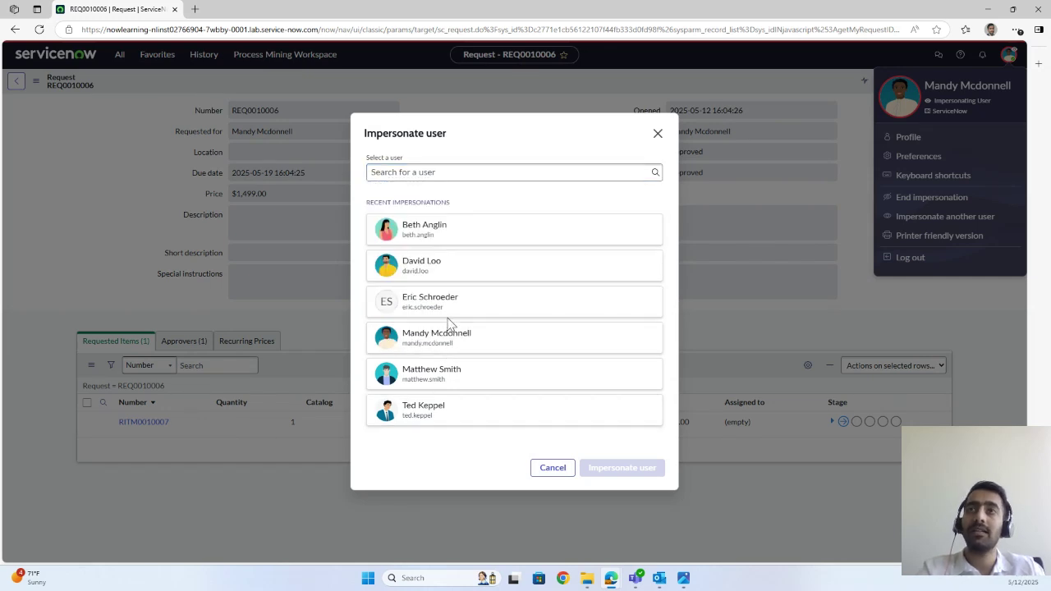
click(465, 246)
click(647, 466)
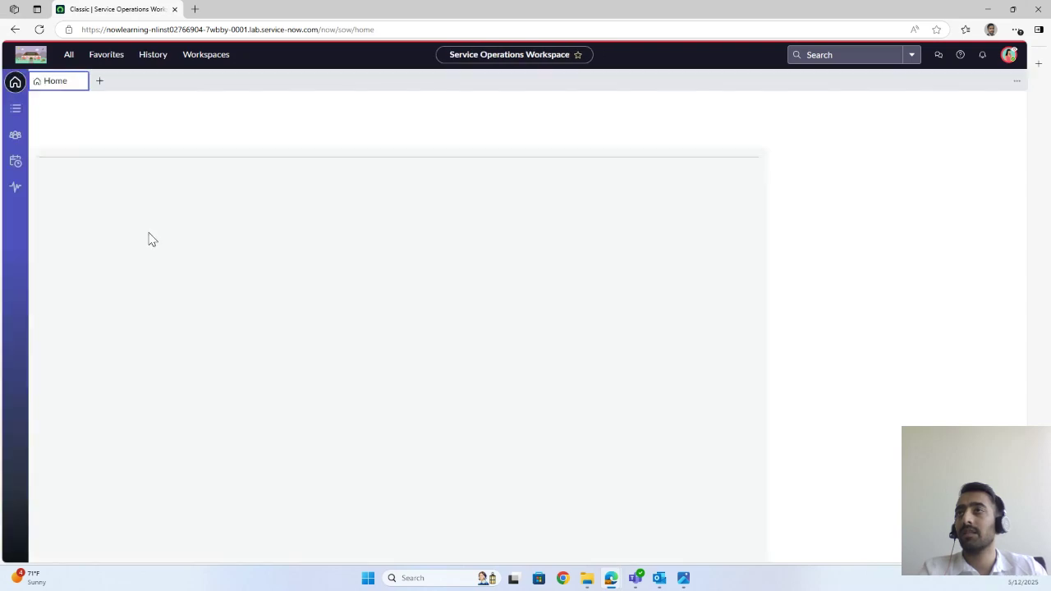
Step: Open the Open requests list in the Service Operations Workspace and sort it by Requested for in ascending order
click(16, 109)
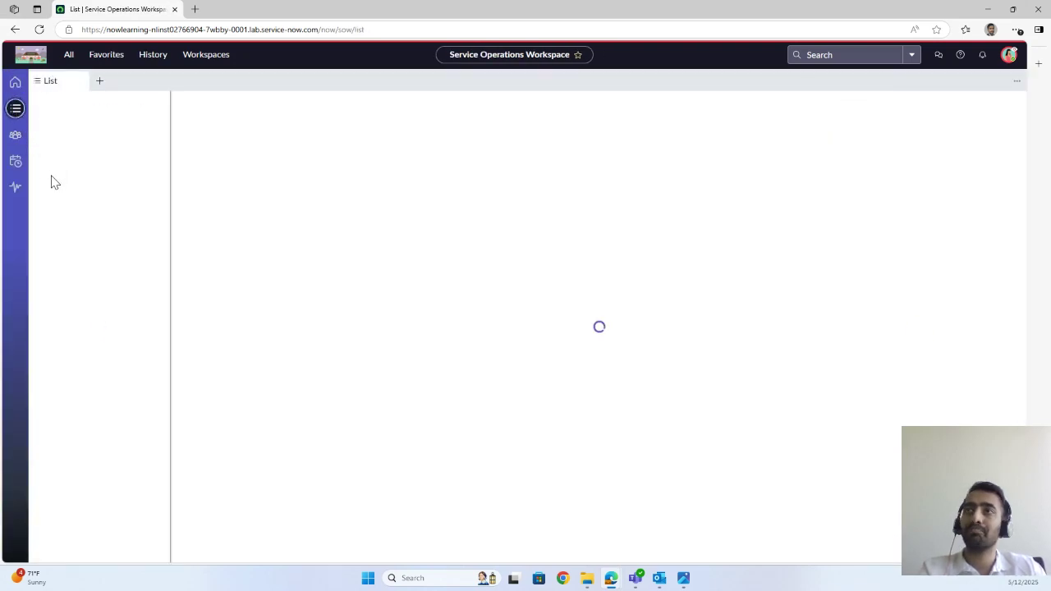
click(98, 220)
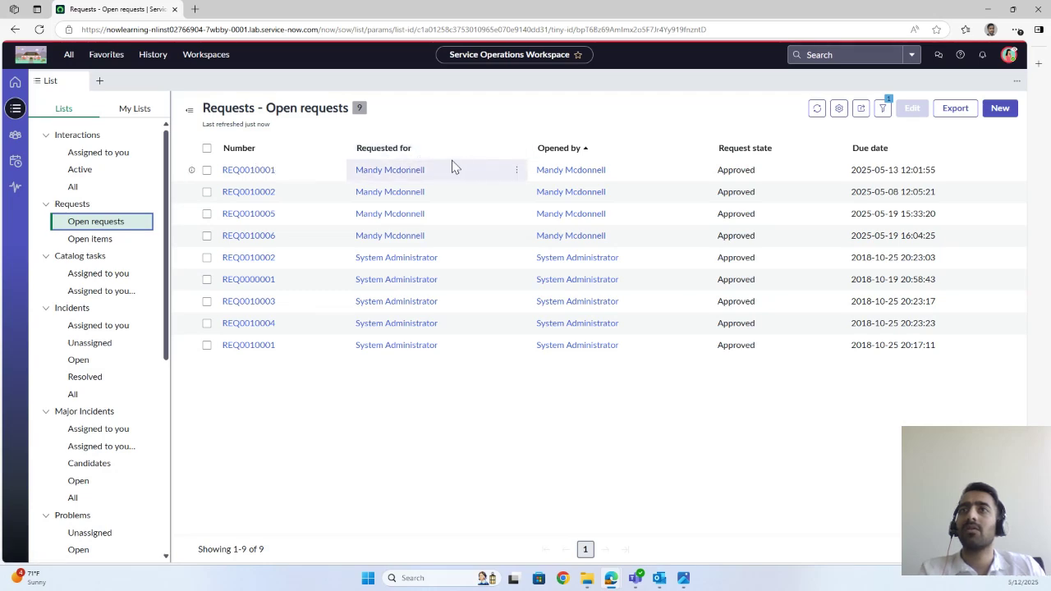
click(416, 152)
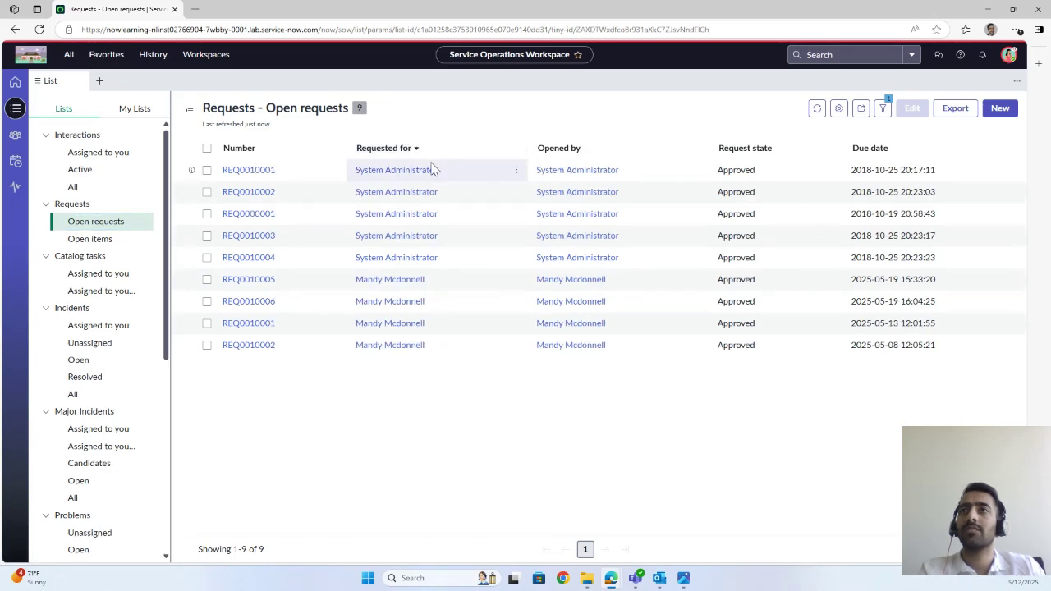
click(394, 146)
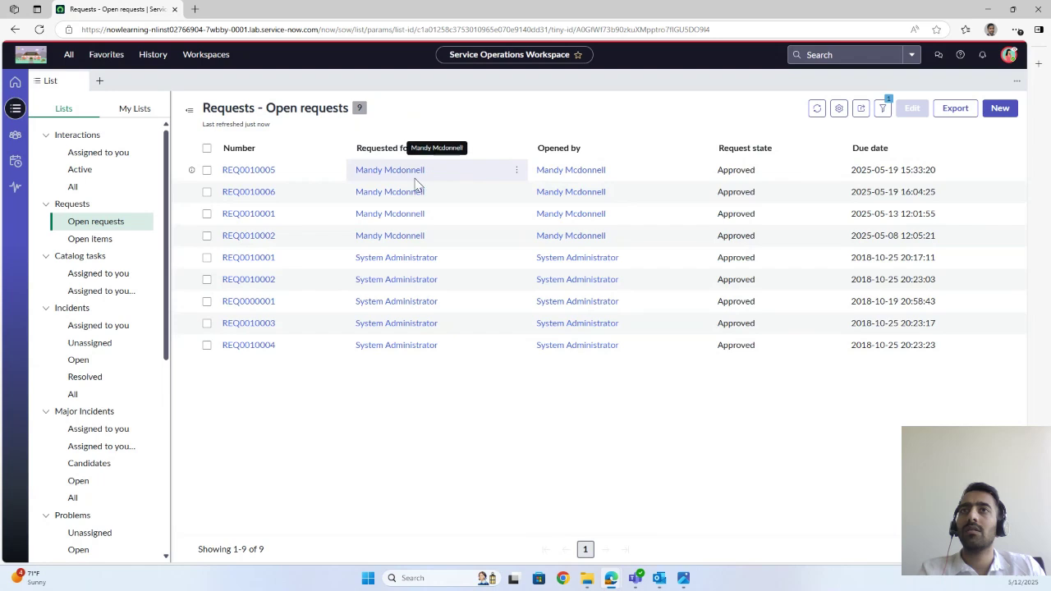
Step: Filter the open requests to those requested for the employee, and open the approved laptop request
right_click(413, 174)
key(Escape)
click(515, 171)
click(493, 195)
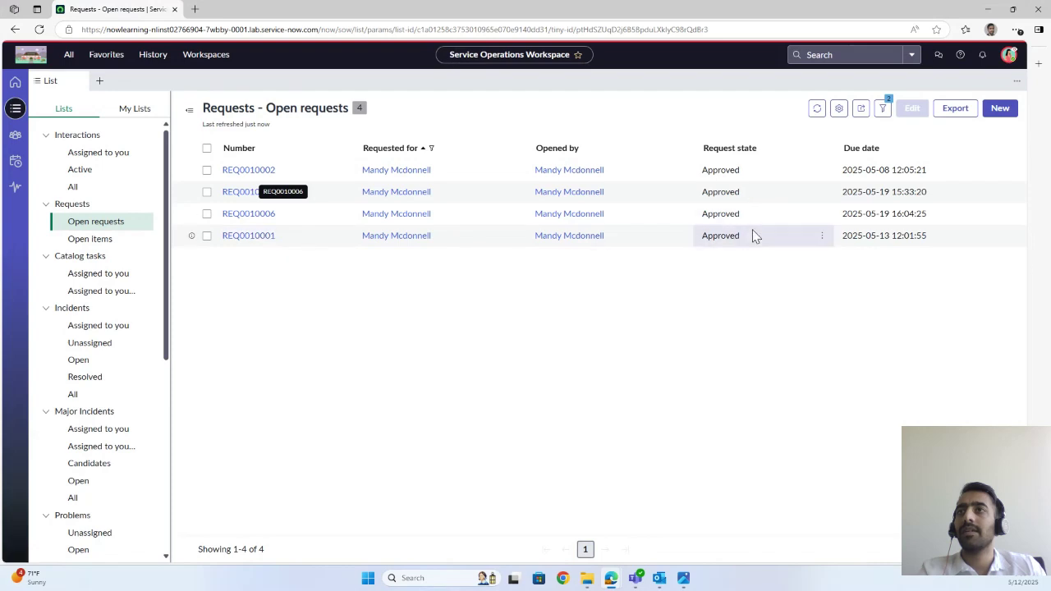
click(237, 215)
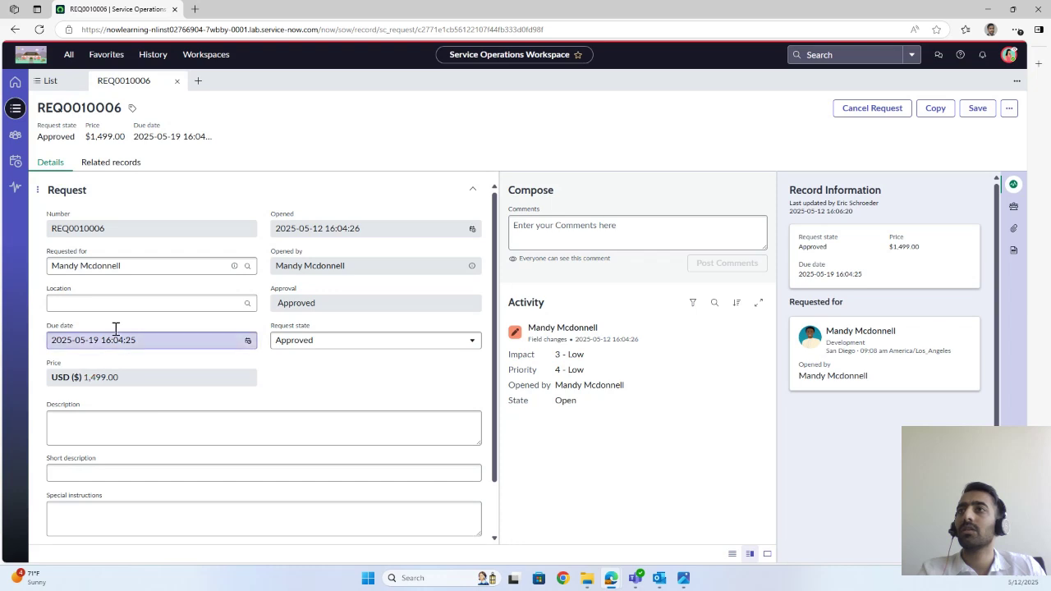
Step: Check the approvers of the laptop request and of its requested Developer Laptop (Mac) item
click(107, 161)
click(90, 197)
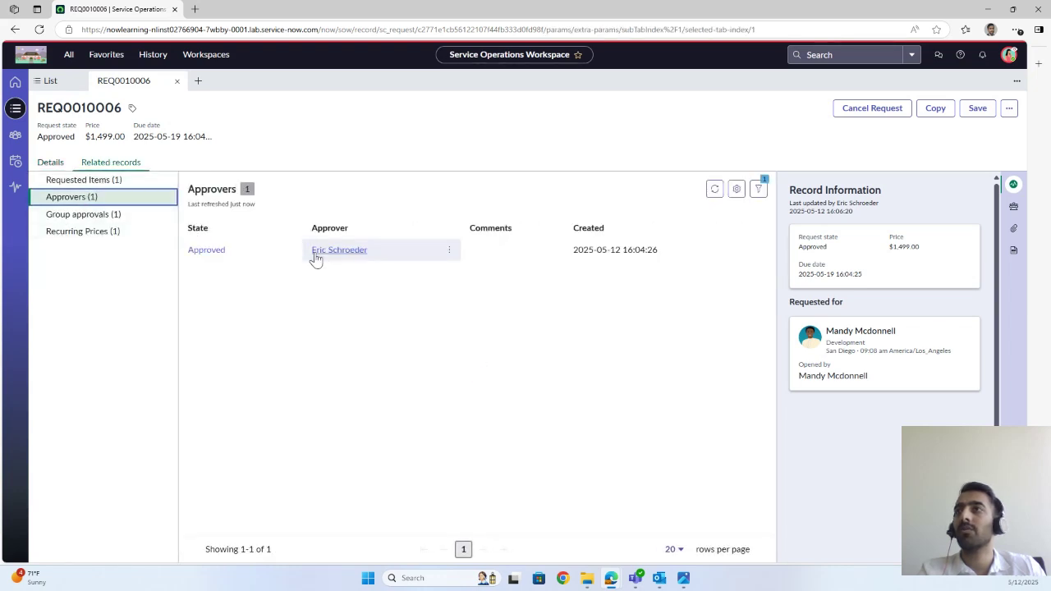
click(72, 181)
click(205, 251)
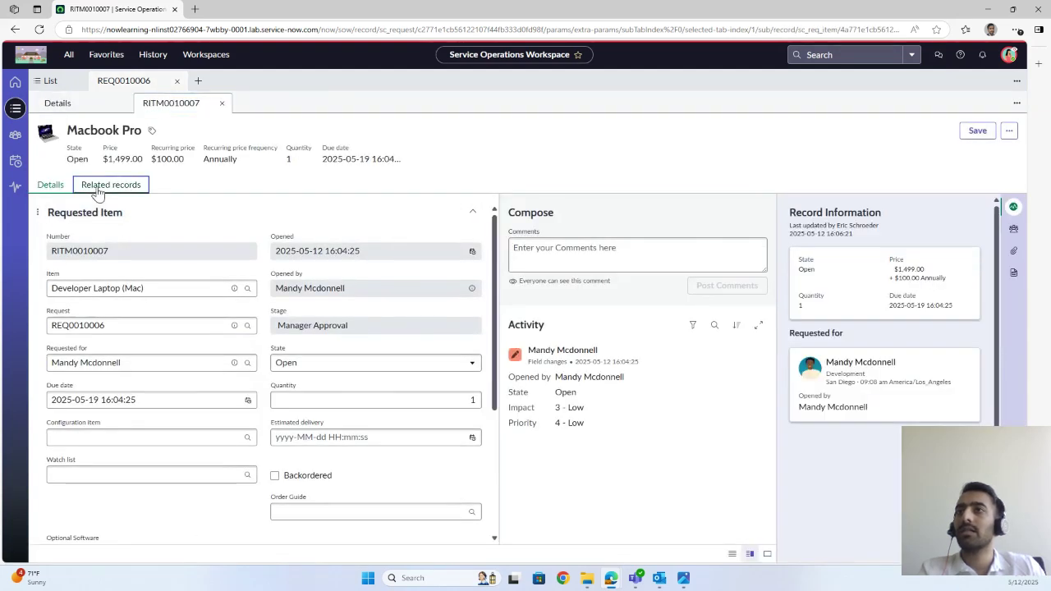
click(100, 186)
click(73, 218)
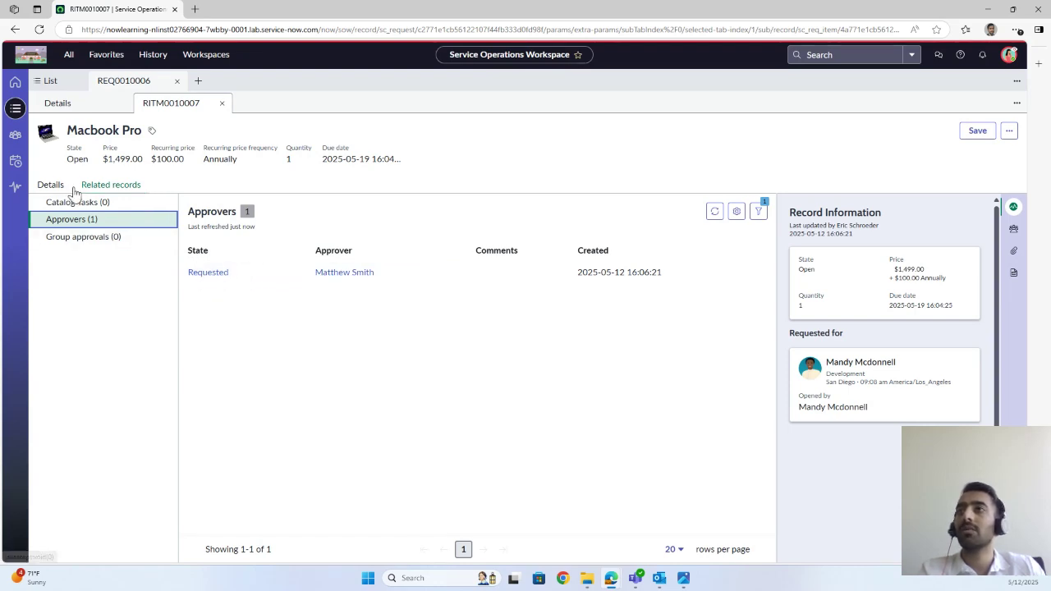
Step: Return to the request and review its approvers, its details and activity, and the record of its requested item
click(222, 104)
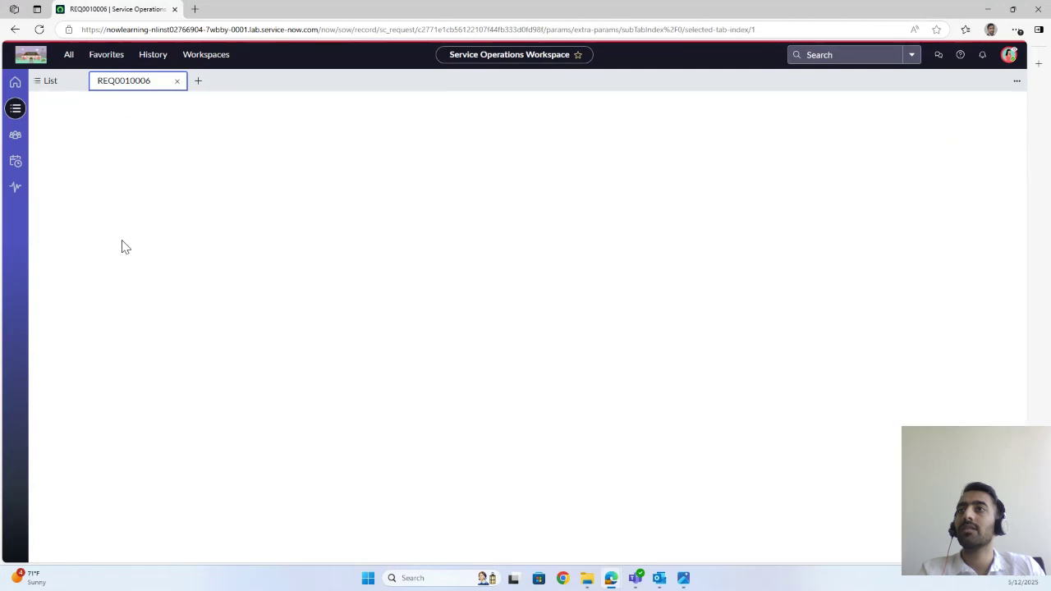
click(94, 197)
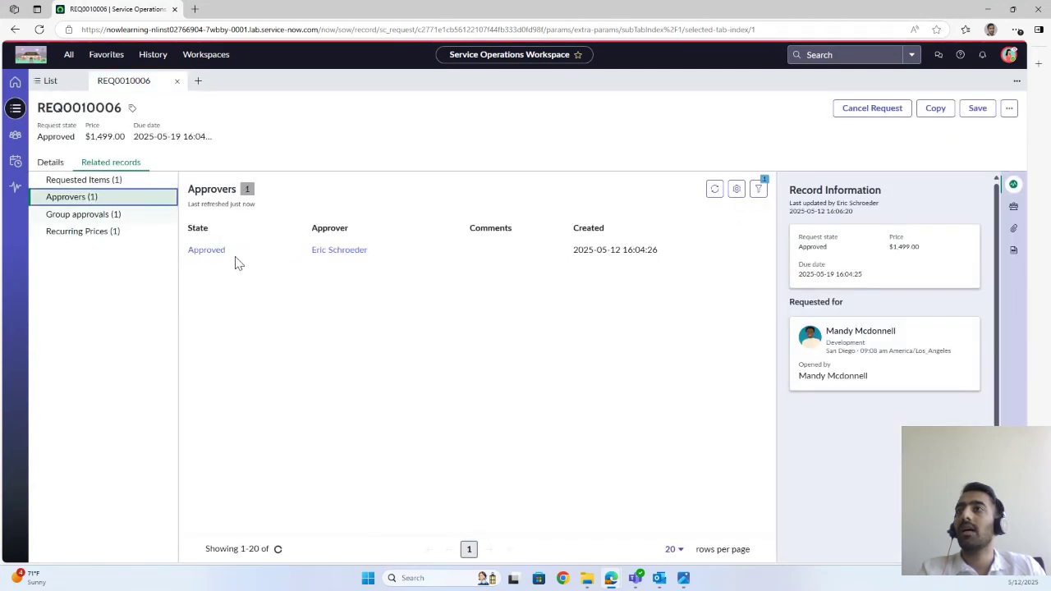
click(51, 165)
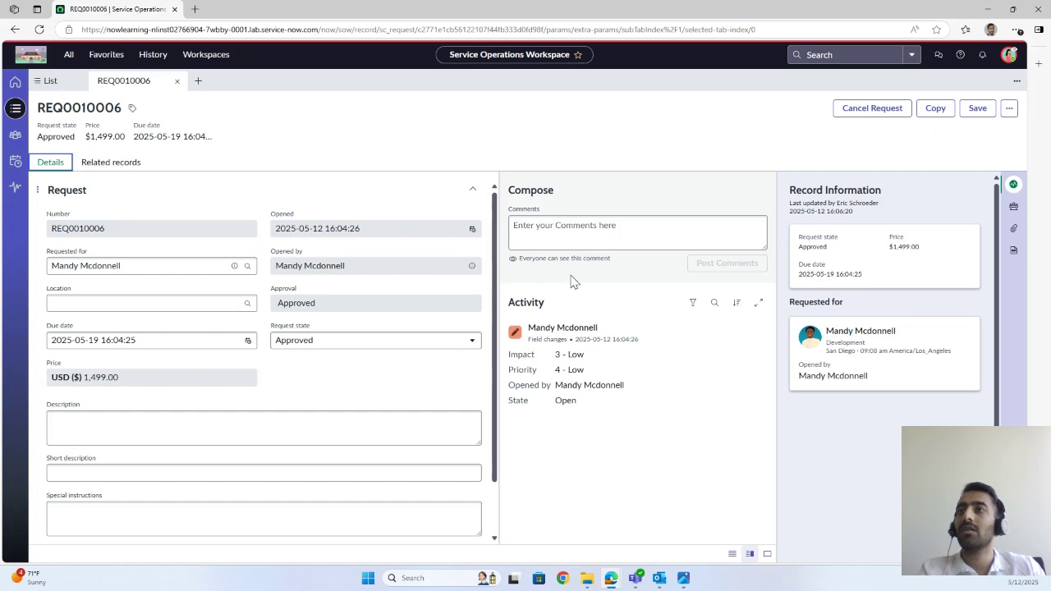
scroll(204, 288, down, 2)
scroll(211, 310, up, 2)
click(125, 163)
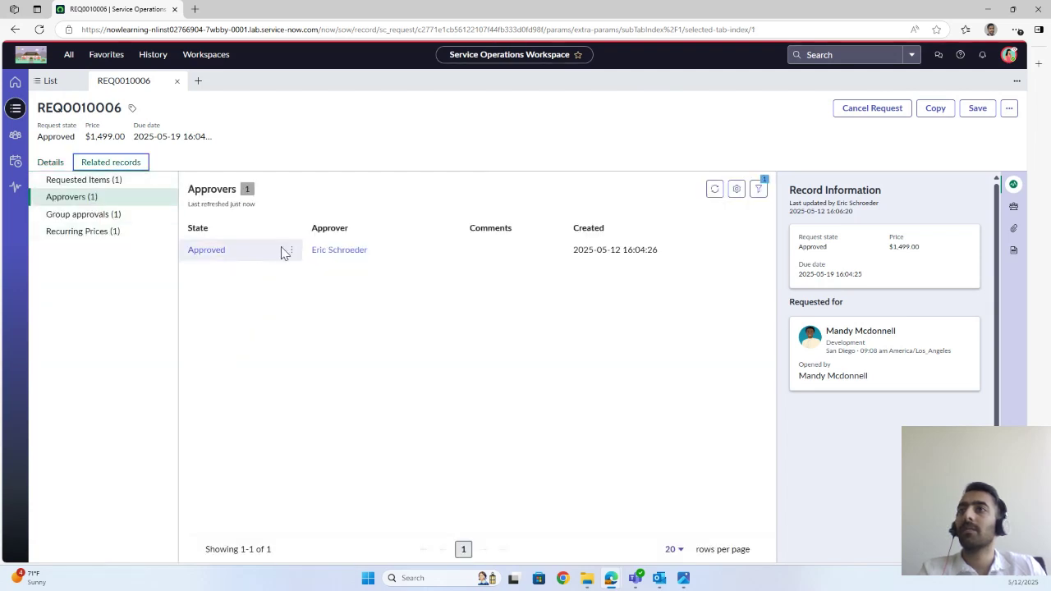
click(92, 179)
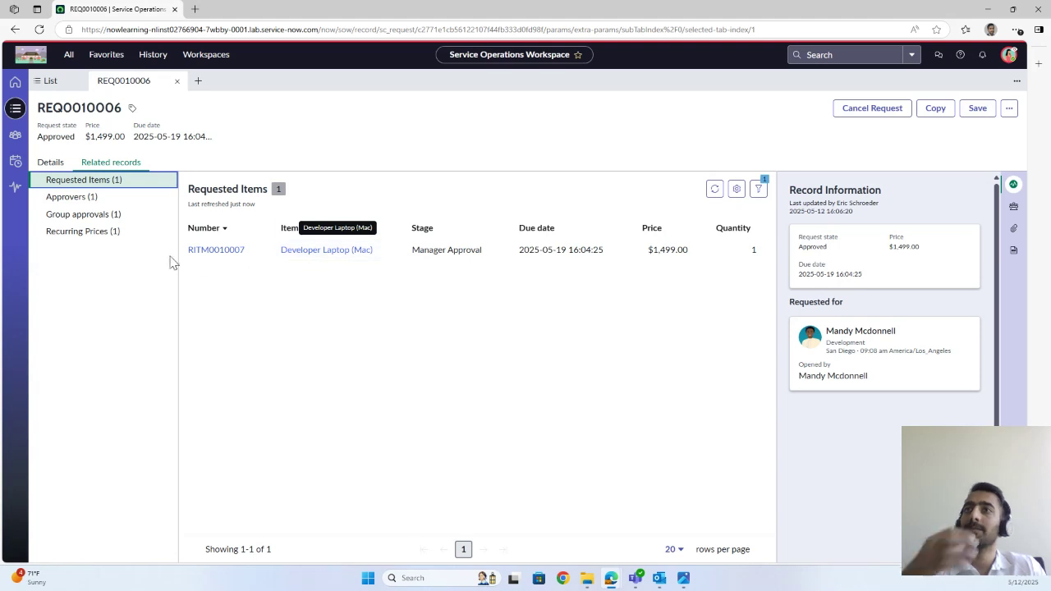
click(215, 250)
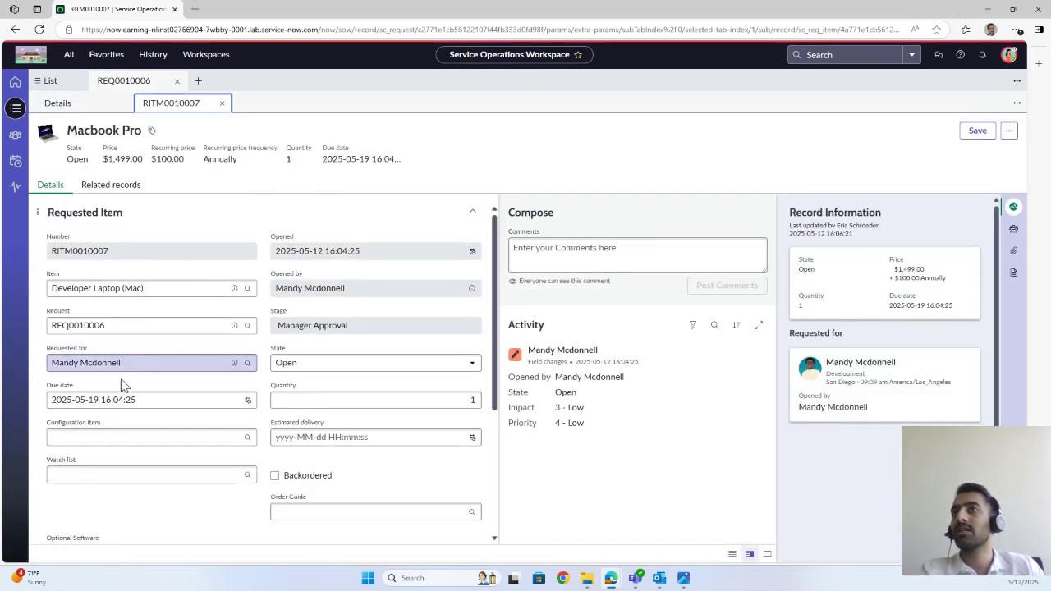
click(220, 104)
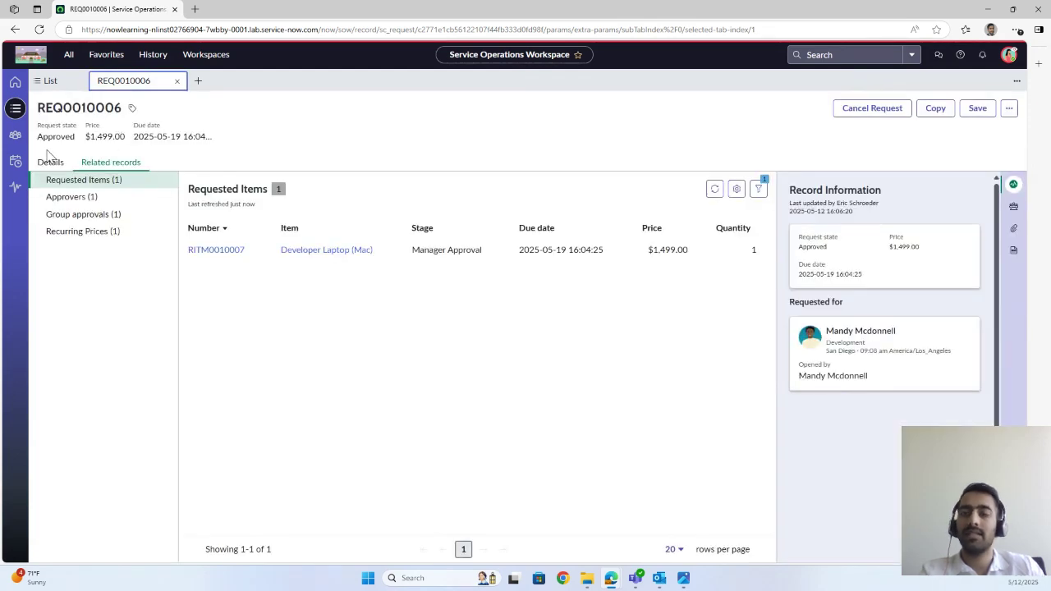
Step: Post the comment "special requirements reviewed" on the laptop request
click(50, 162)
click(535, 227)
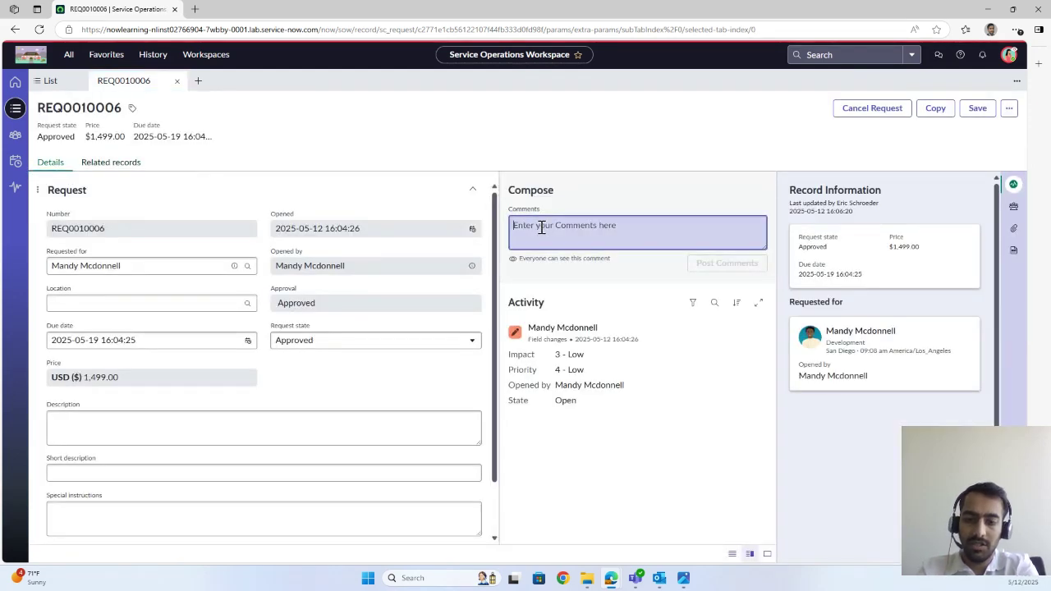
text(special requirem)
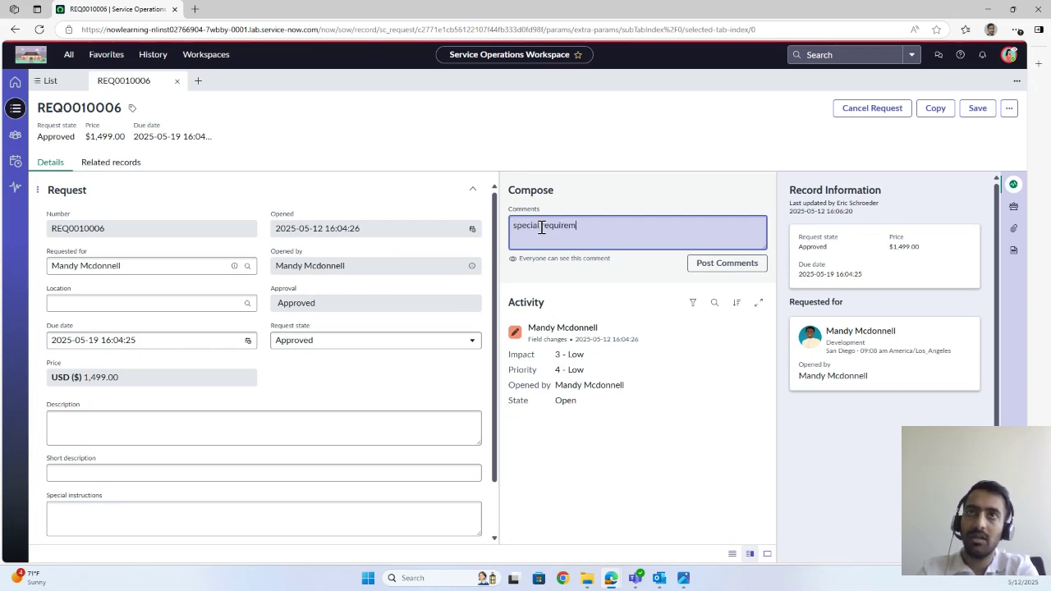
key(BackSpace)
key(BackSpace)
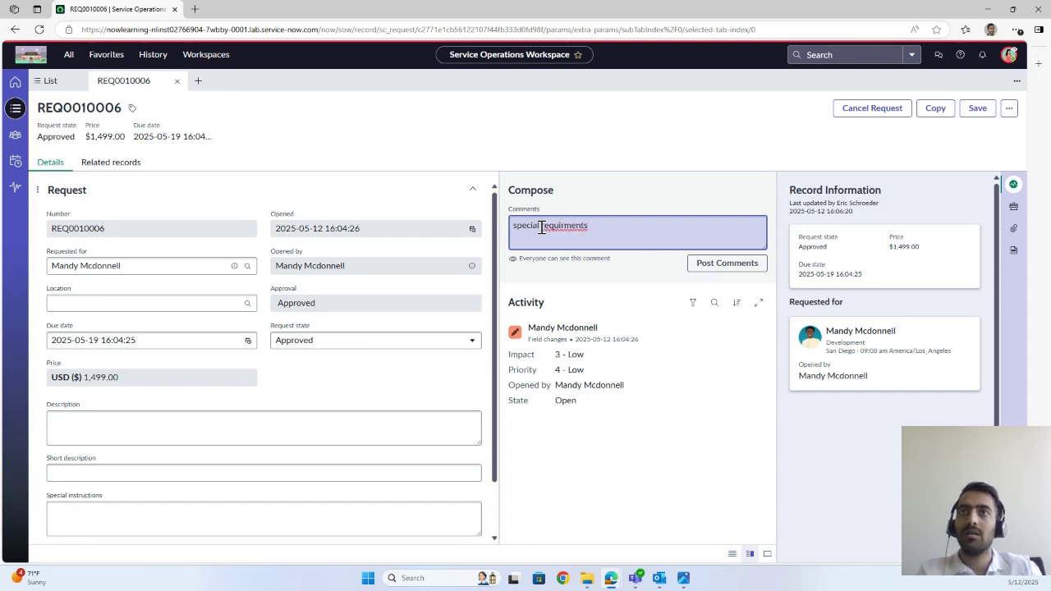
right_click(567, 225)
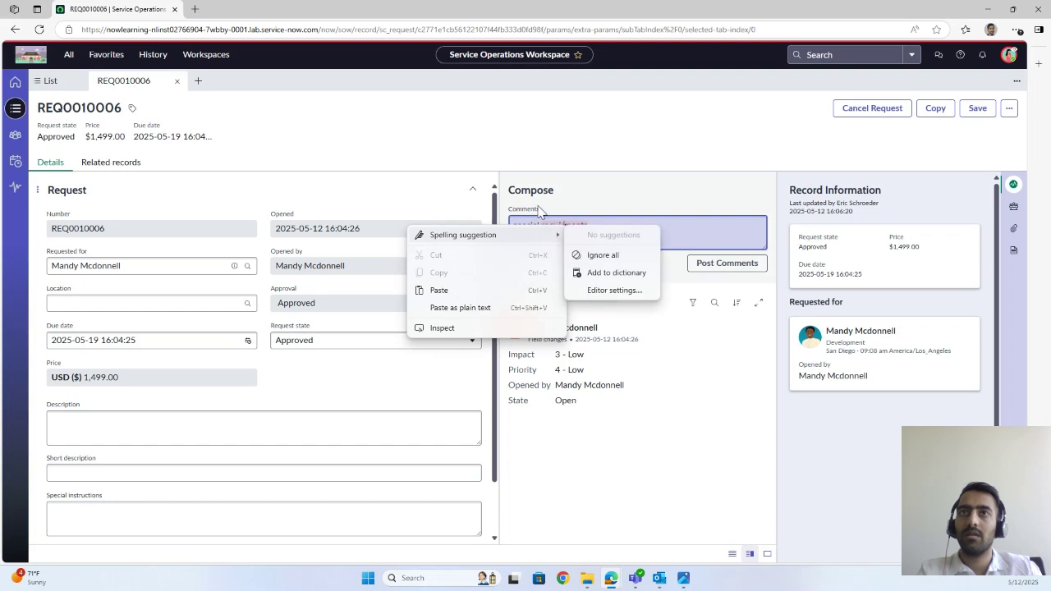
click(538, 213)
click(544, 228)
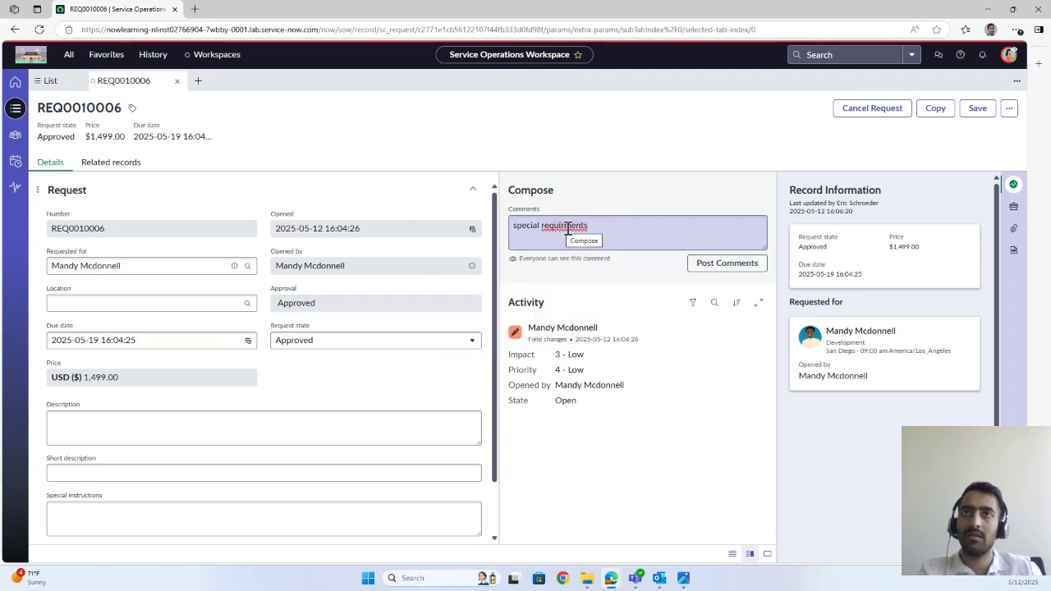
right_click(566, 225)
click(570, 226)
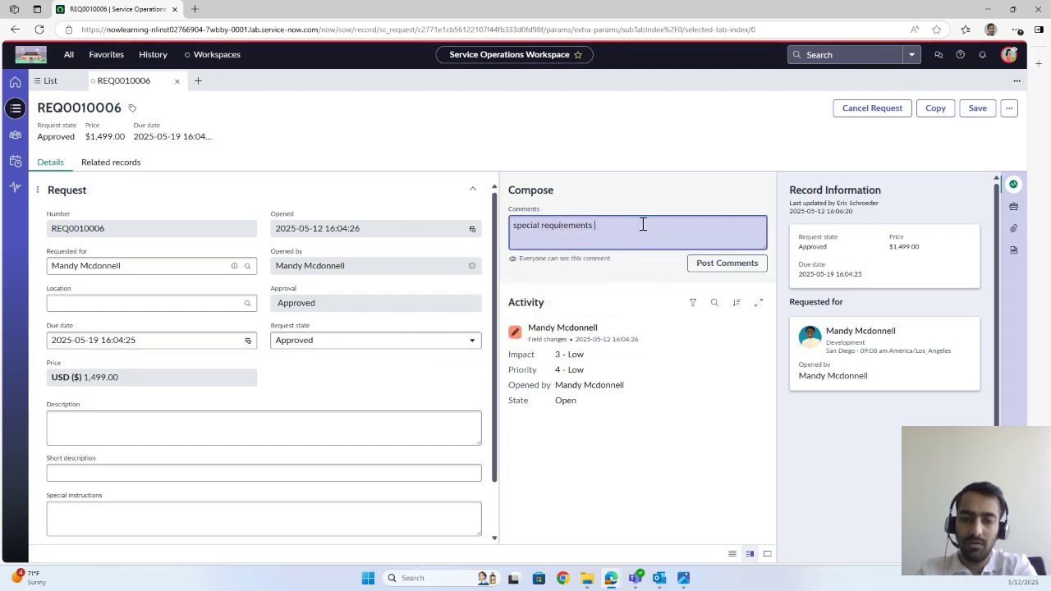
text(review)
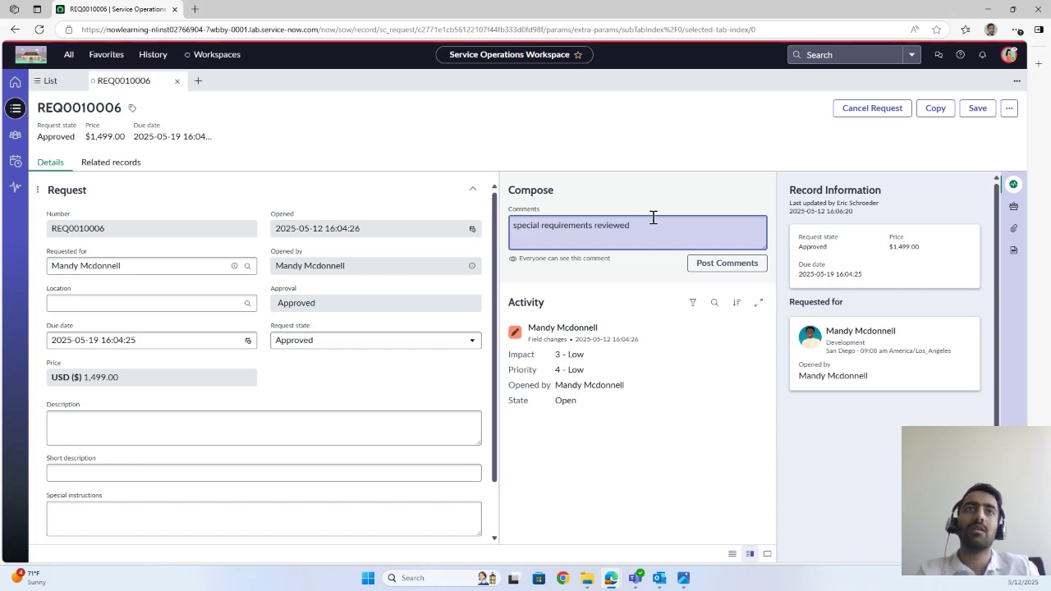
text(ed)
click(742, 264)
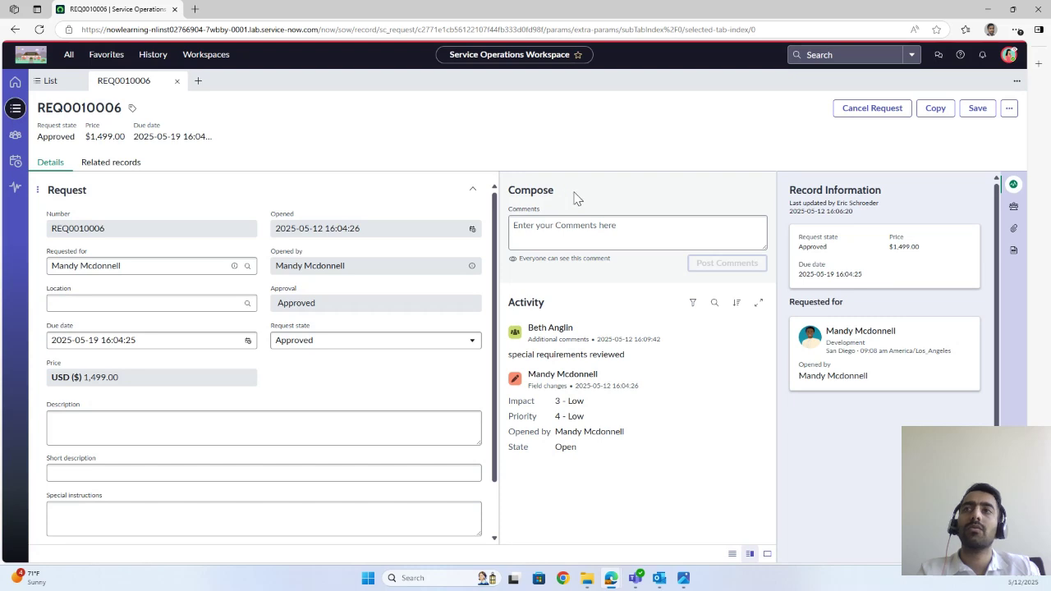
Step: Switch the impersonation to the manager assigned as approver of the requested laptop item
click(1009, 55)
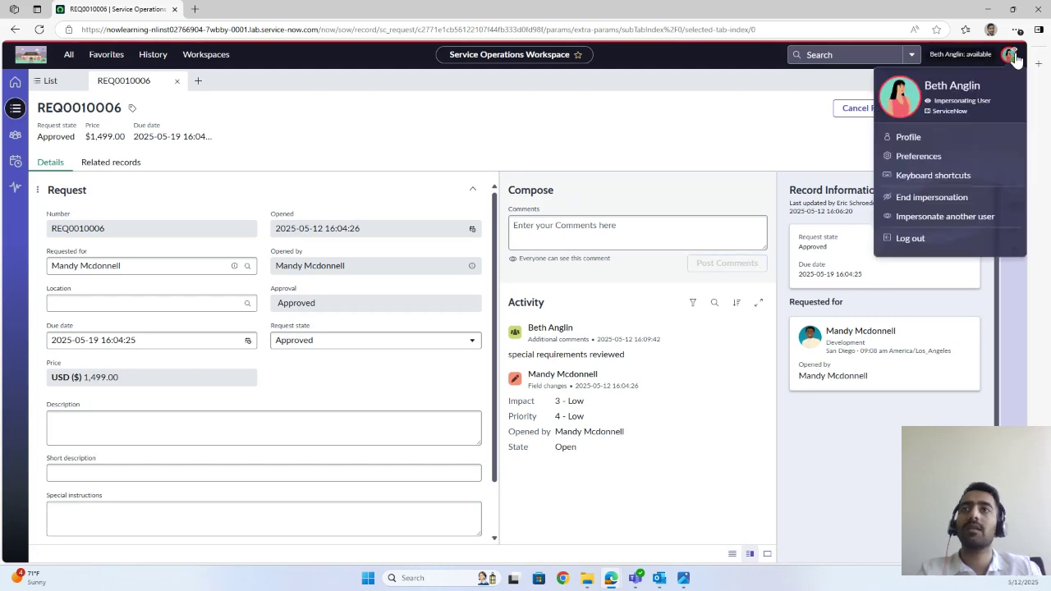
click(936, 215)
click(438, 375)
click(622, 468)
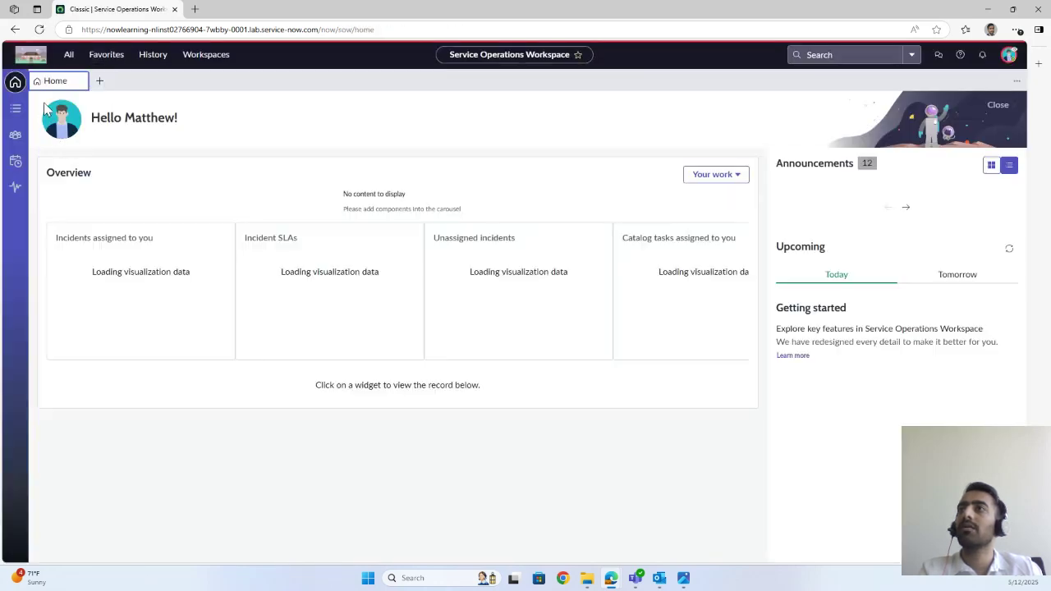
Step: Find the My Approvals module under Service Desk and open its list
click(15, 109)
click(69, 55)
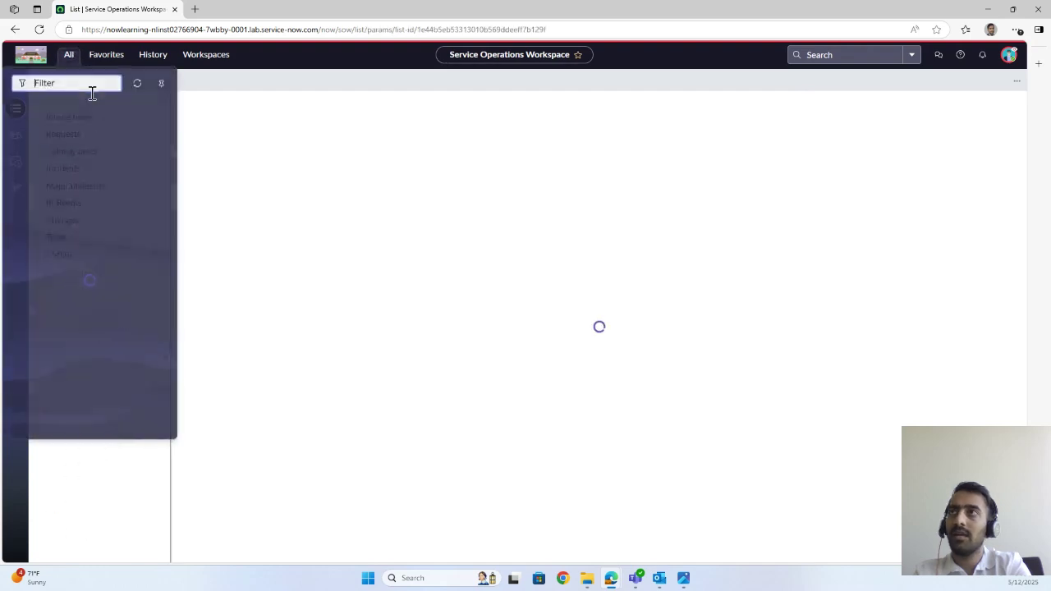
text(my)
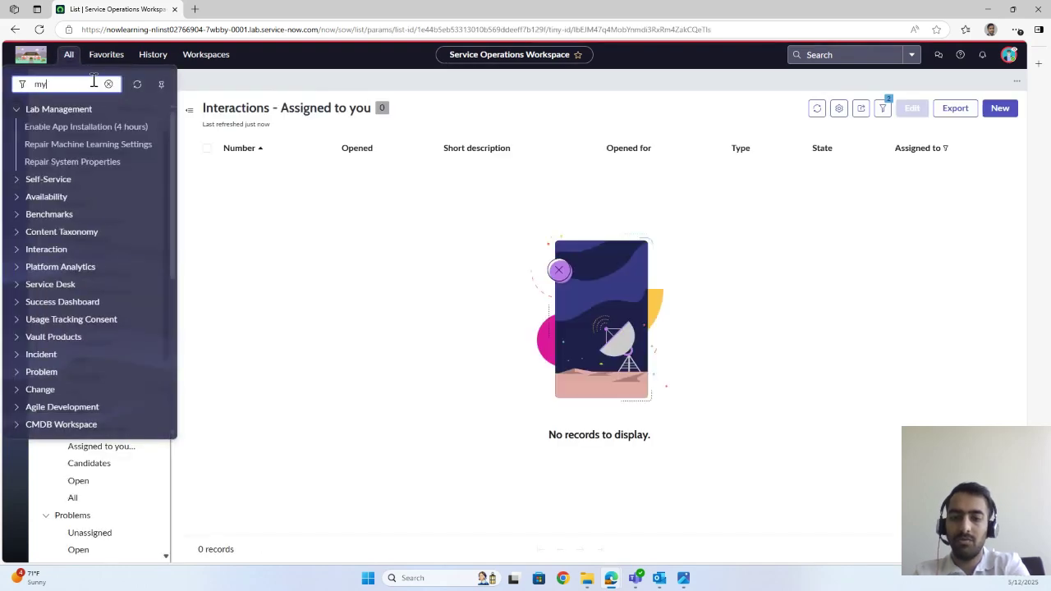
text( approval)
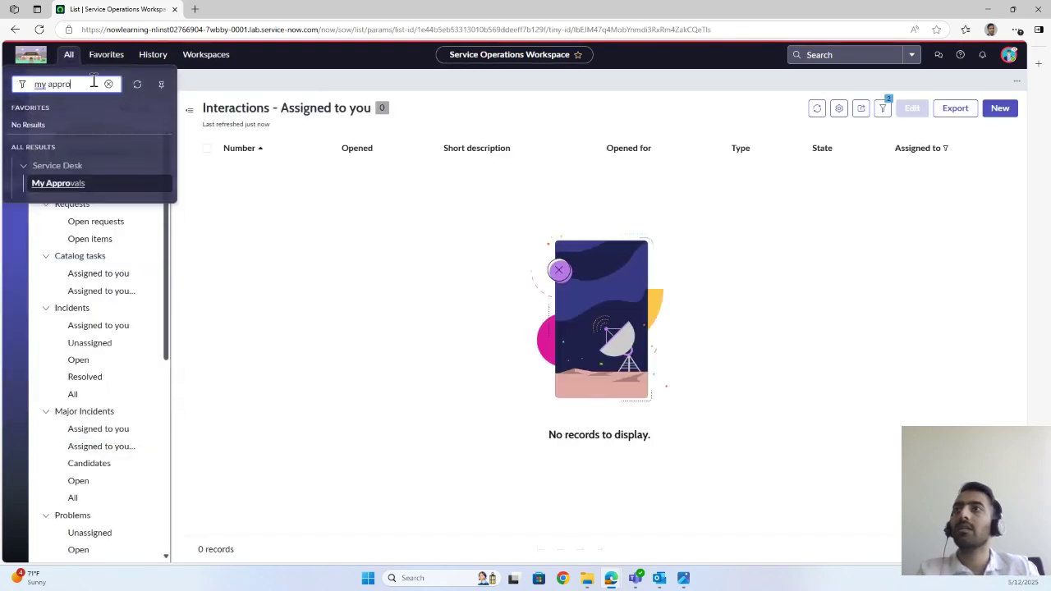
click(43, 188)
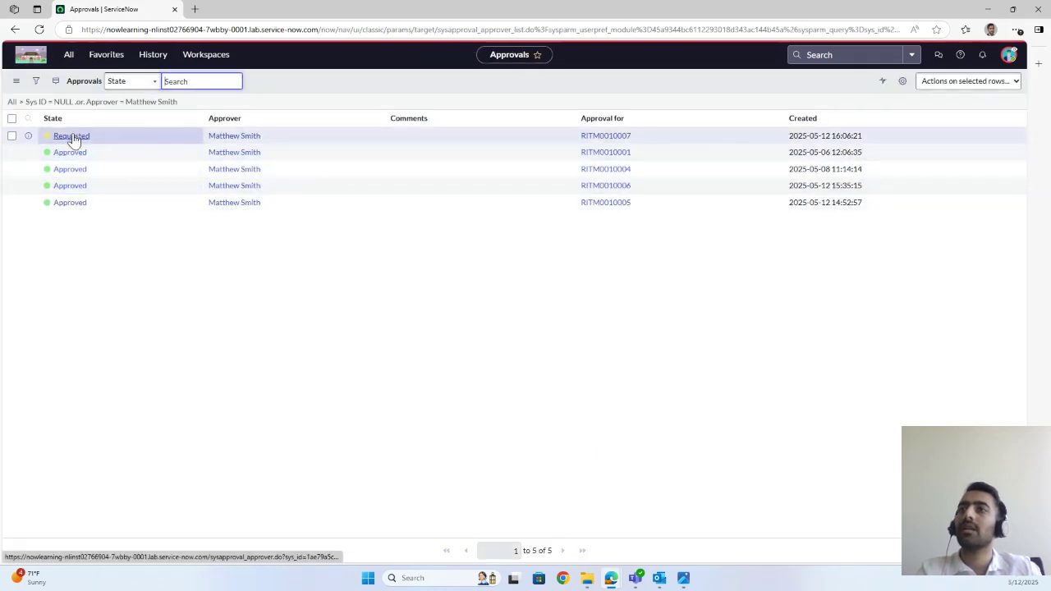
Step: Open the approval in the Requested state for the Macbook Pro item and approve it
click(69, 136)
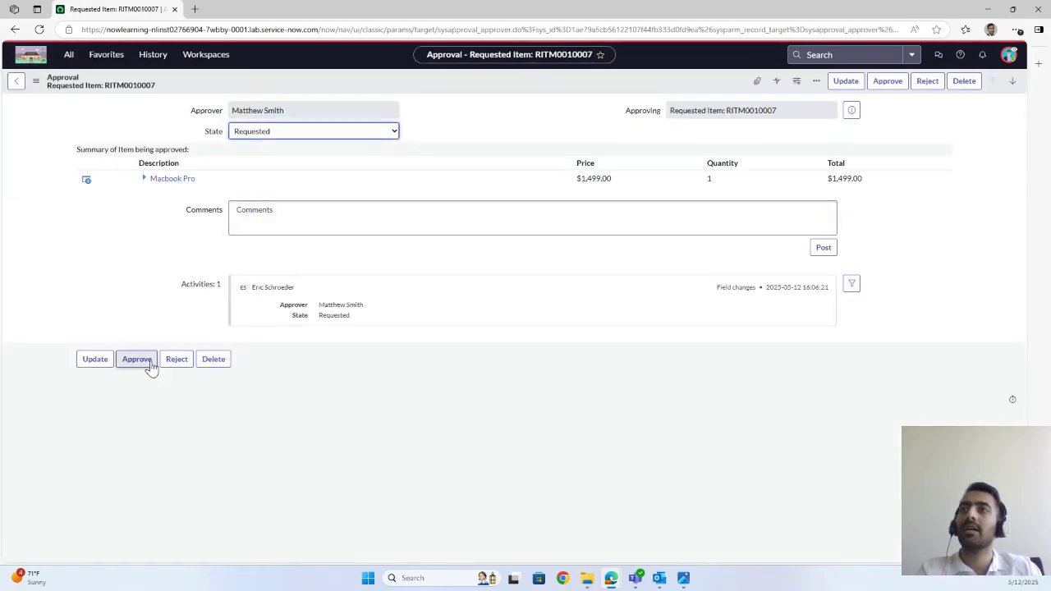
click(286, 135)
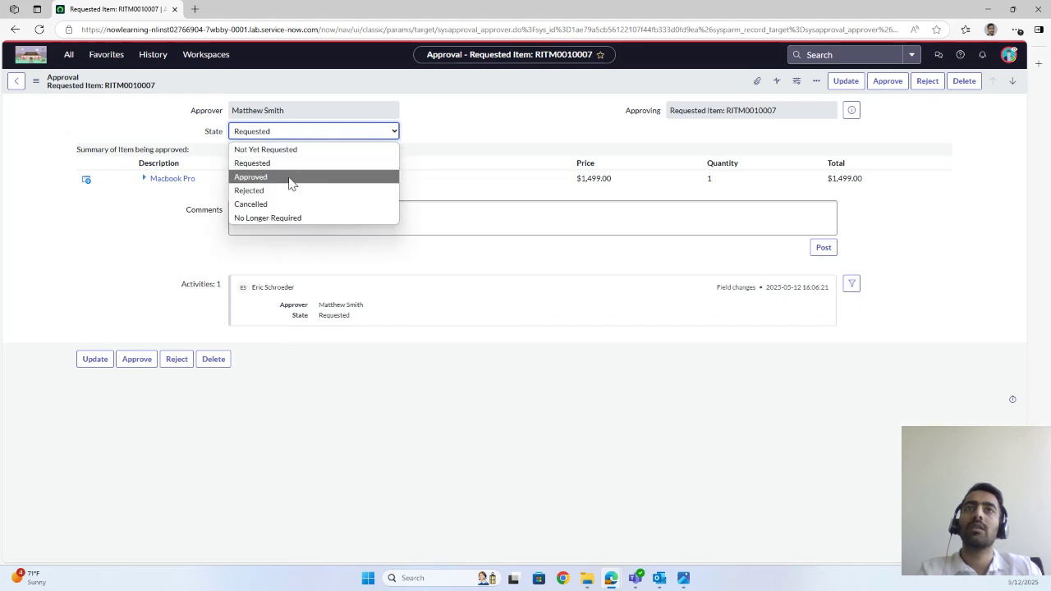
click(287, 178)
click(897, 82)
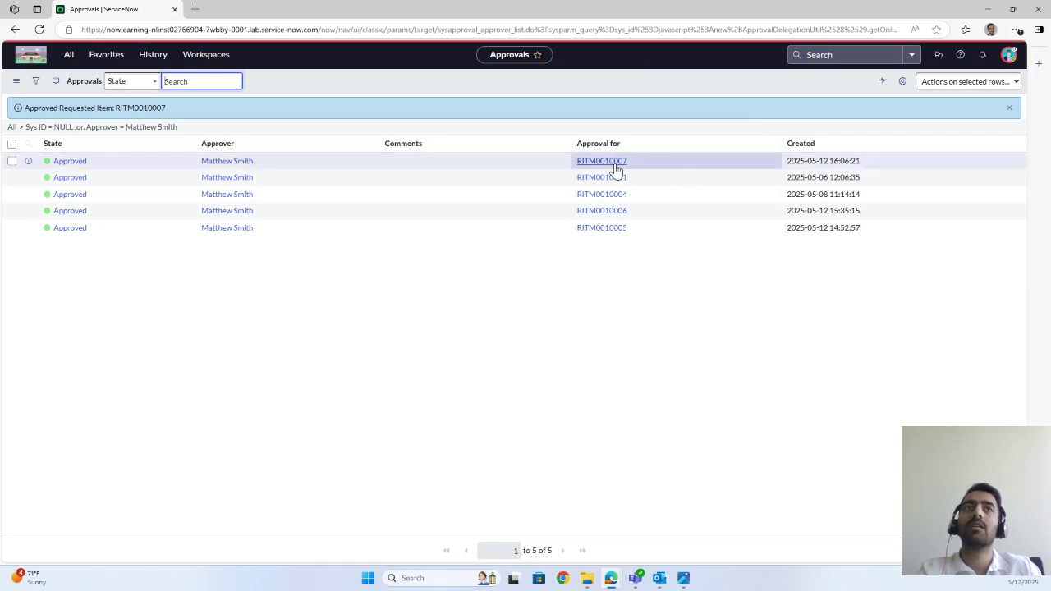
Step: Switch the impersonation back to the employee who ordered the laptop
click(1008, 55)
click(924, 220)
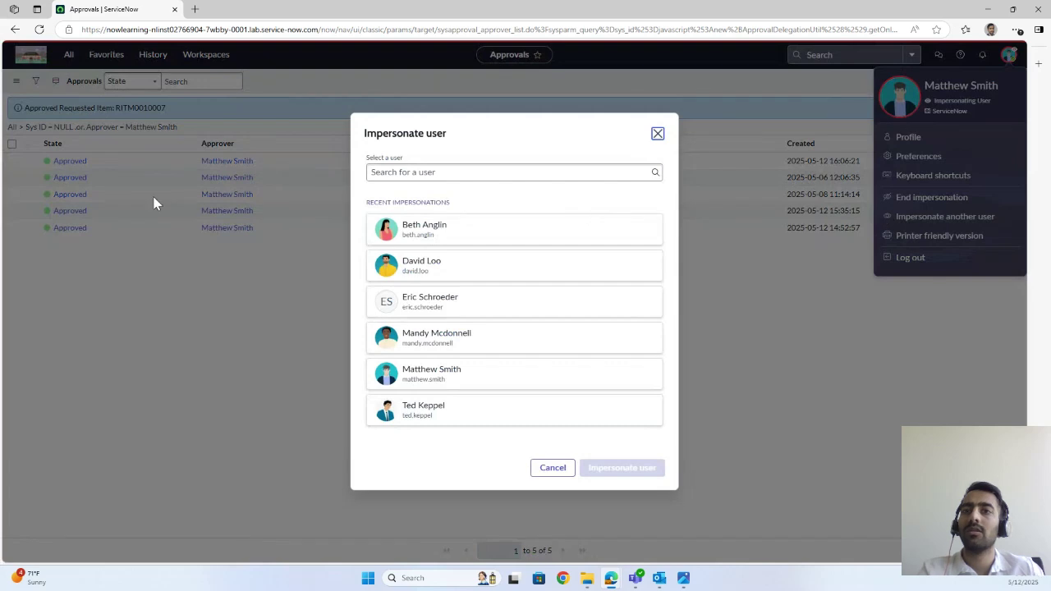
click(453, 348)
click(605, 470)
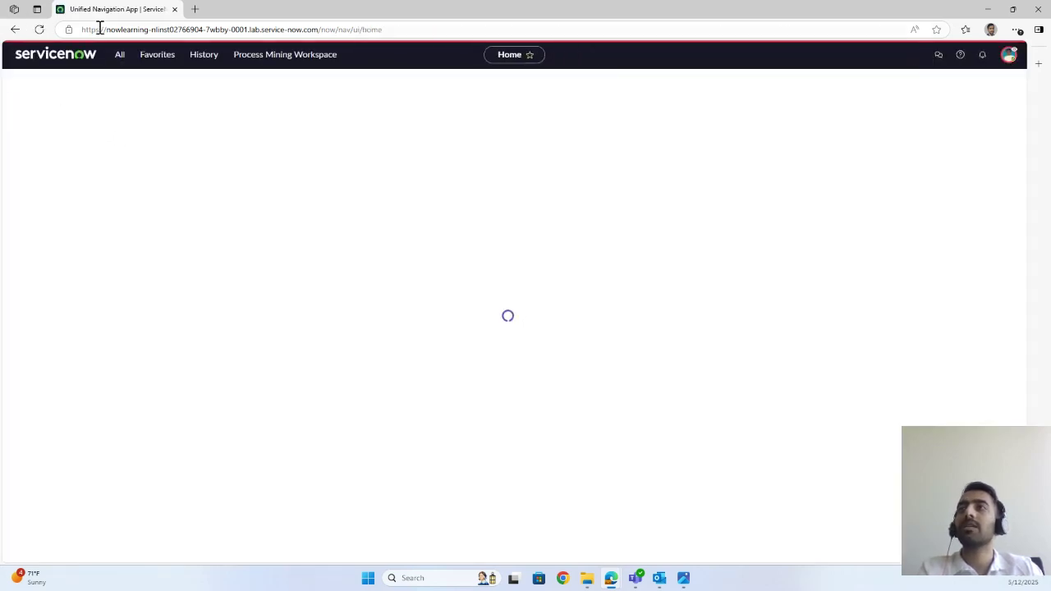
Step: Open the most recent request in the employee's My Requests list and check the expanded fulfillment stages of the Developer Laptop (Mac)
click(120, 56)
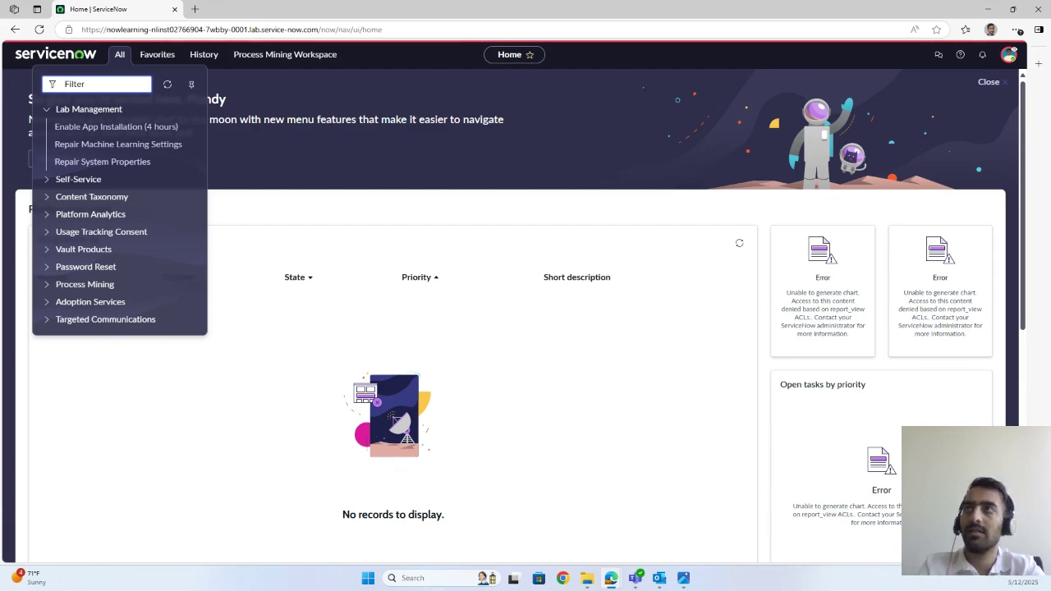
text(request)
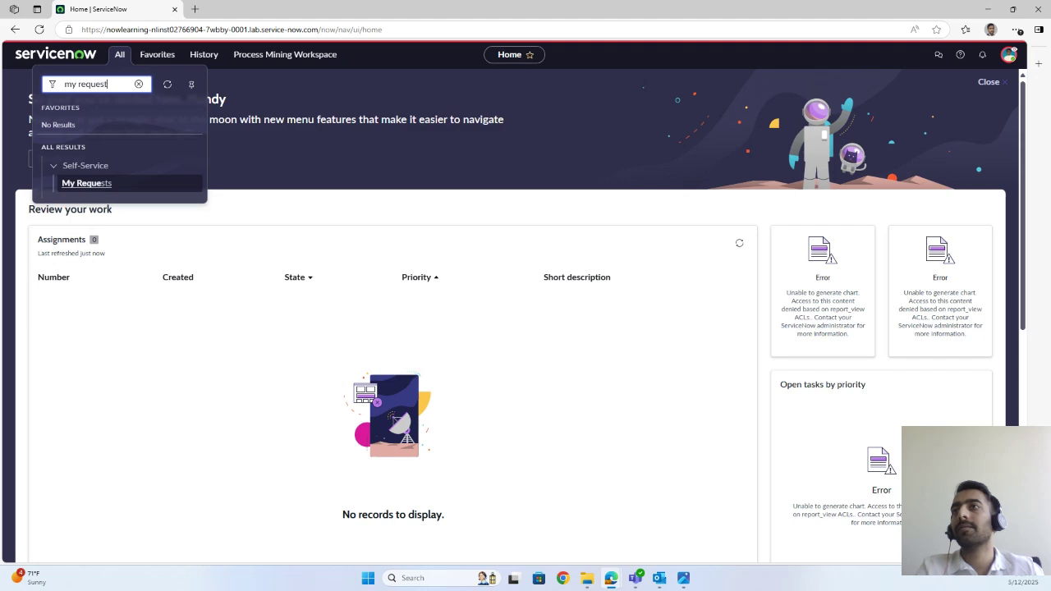
click(90, 184)
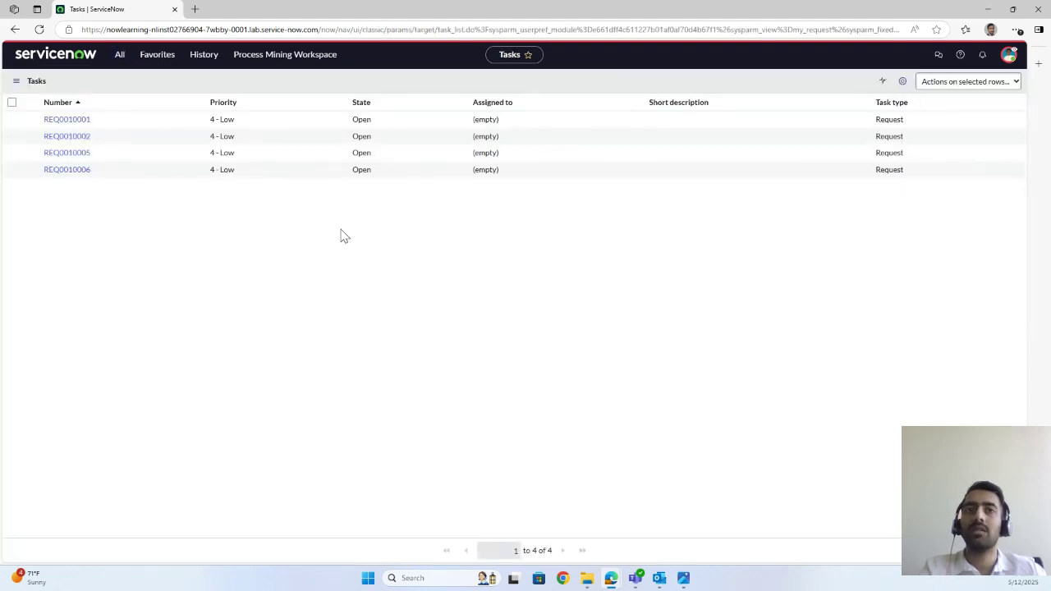
click(61, 173)
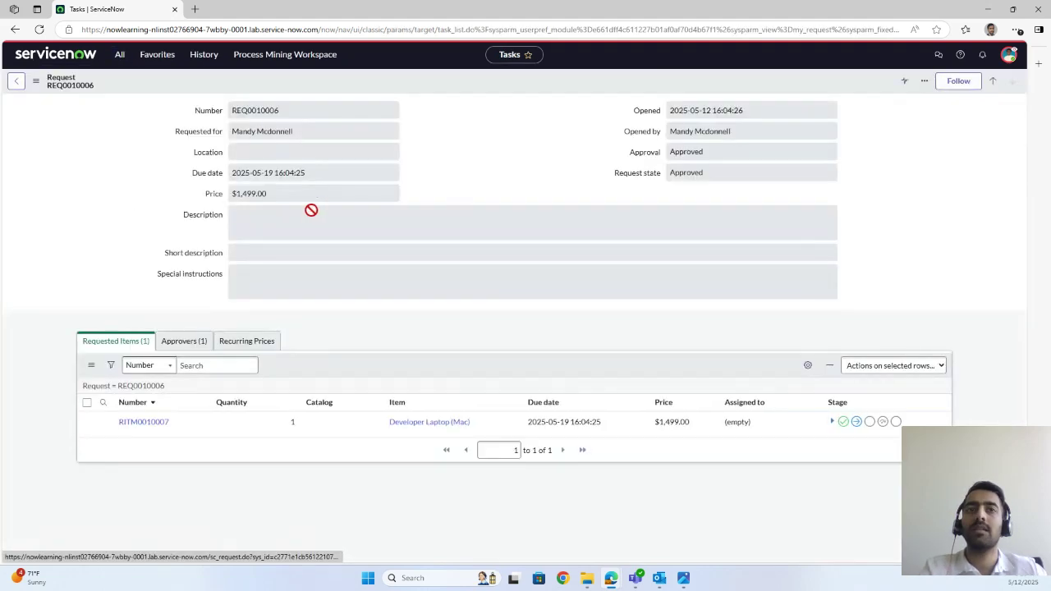
click(833, 422)
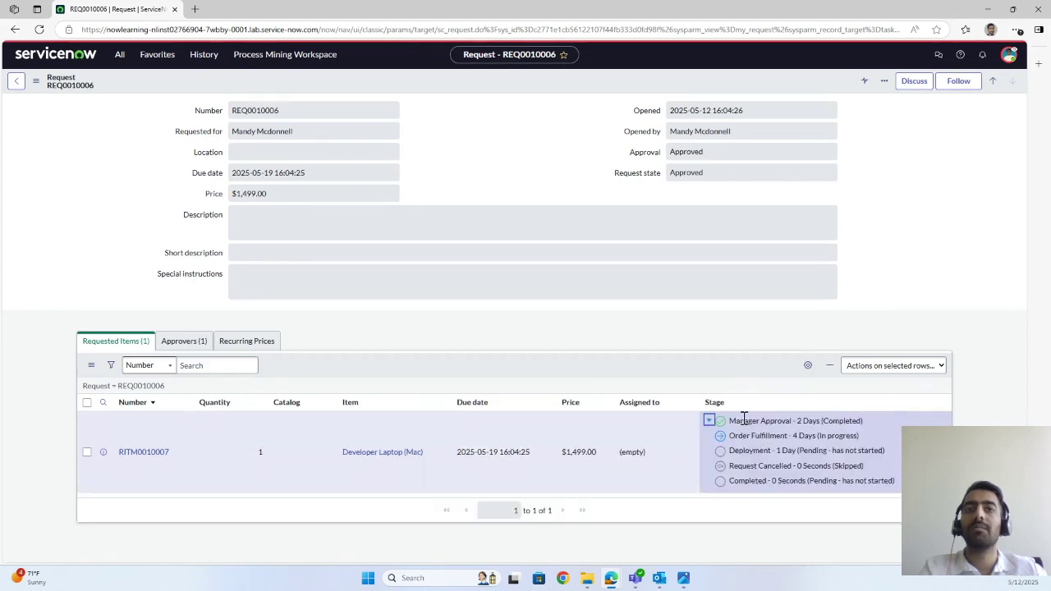
drag(735, 441, 843, 436)
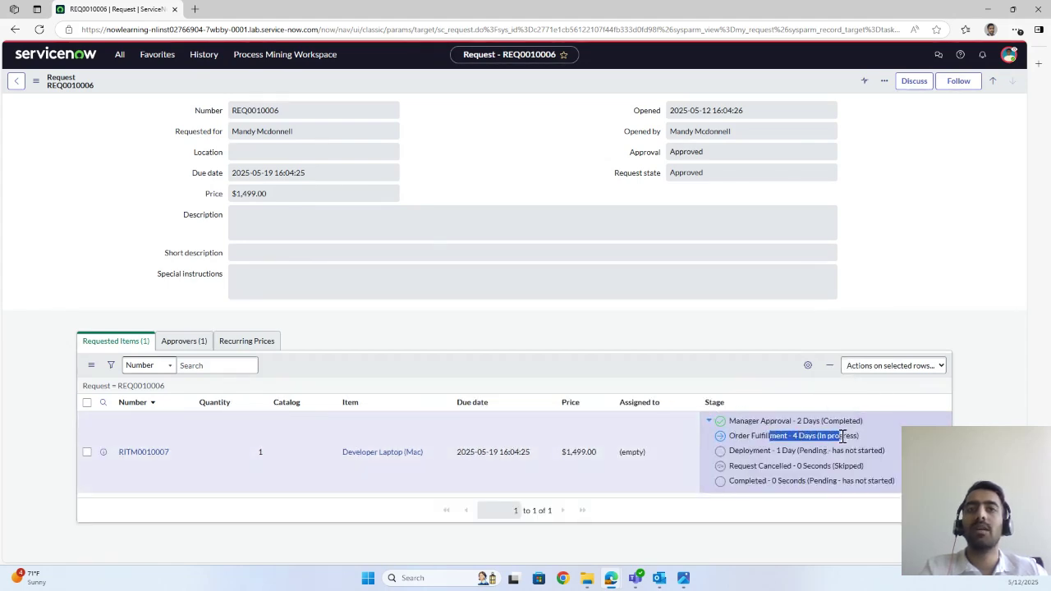
click(843, 436)
drag(780, 450, 753, 437)
double_click(749, 450)
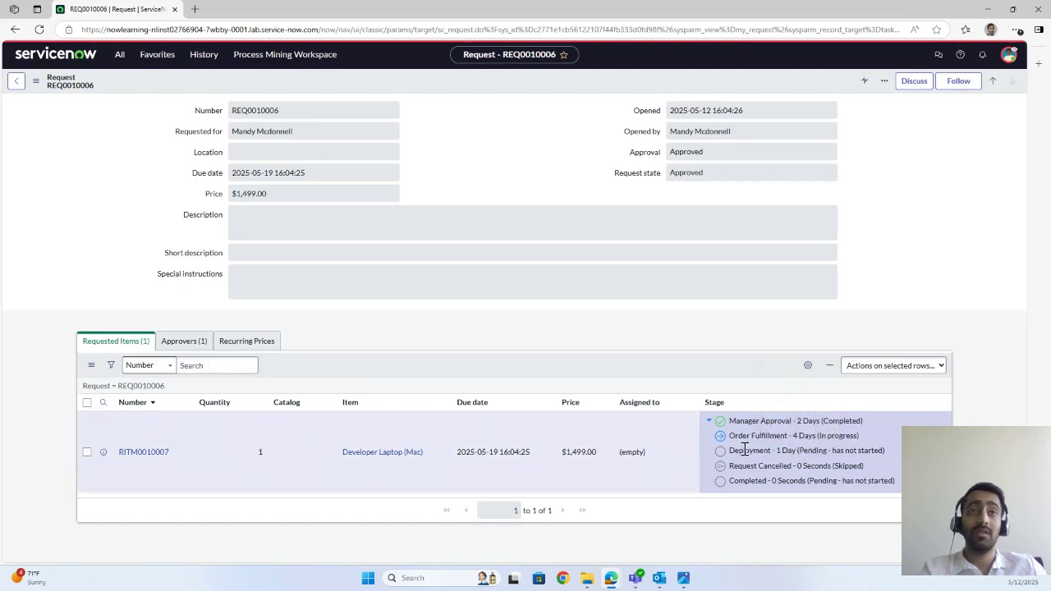
Step: Switch the impersonation to the fulfiller listed second among the recent impersonations
click(1008, 55)
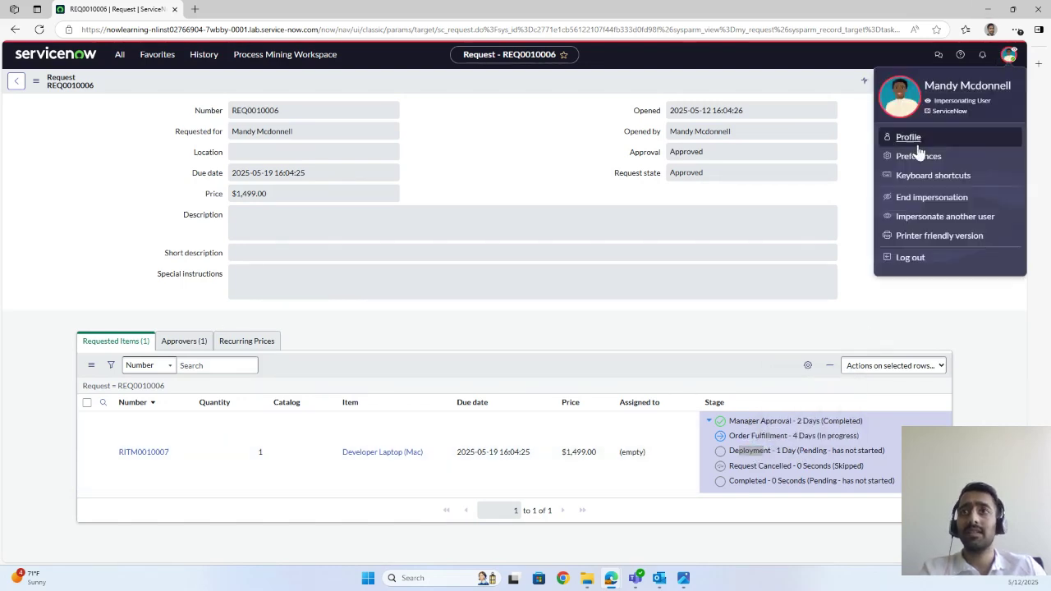
click(920, 217)
click(499, 171)
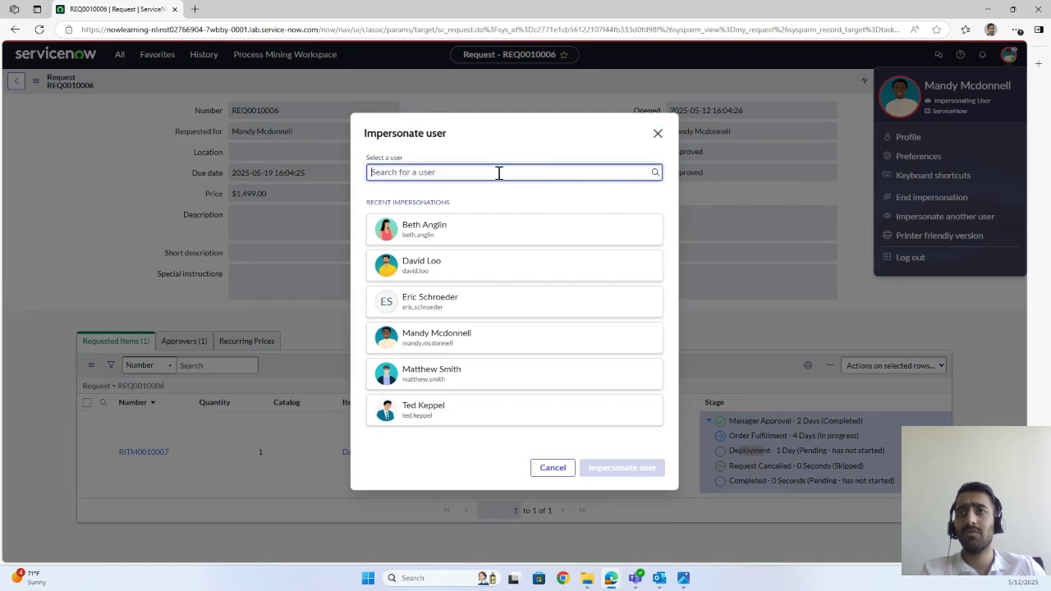
click(386, 434)
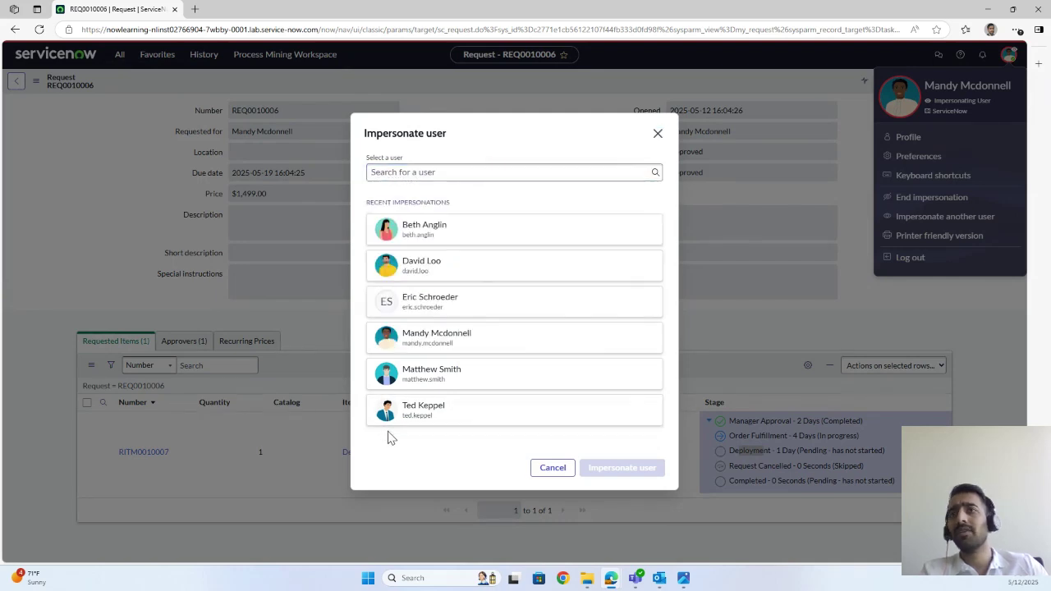
click(472, 265)
click(625, 468)
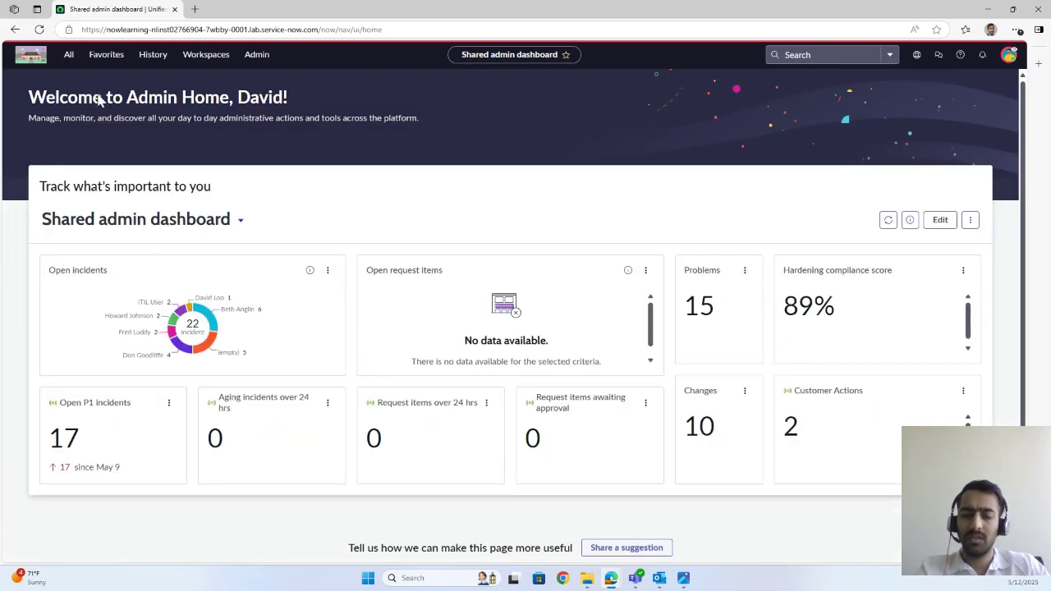
Step: Open My Groups Work under Service Desk and filter the task list to the Catalog Task type
click(69, 54)
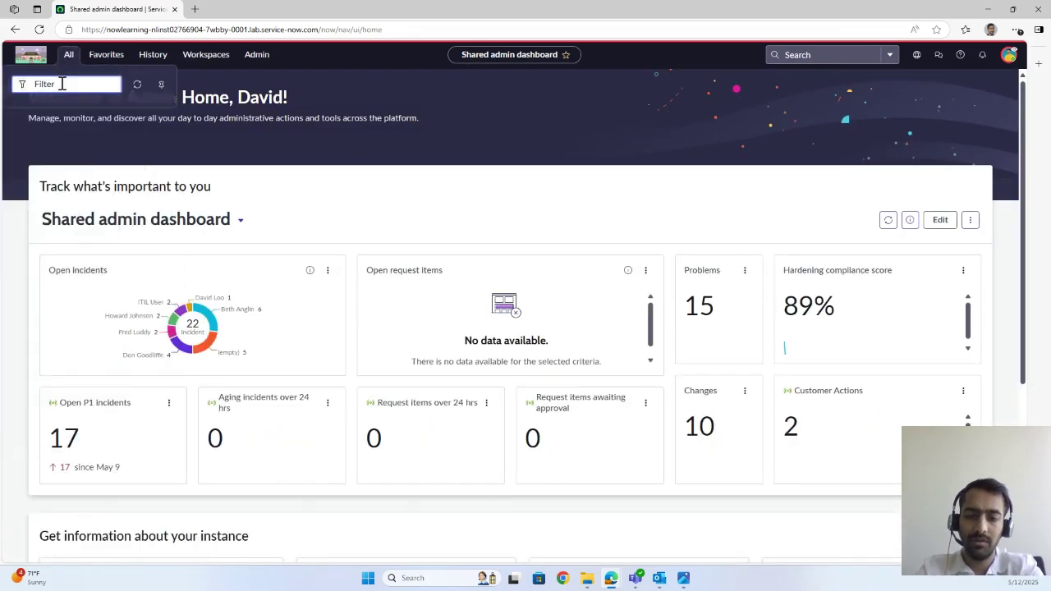
text(my group)
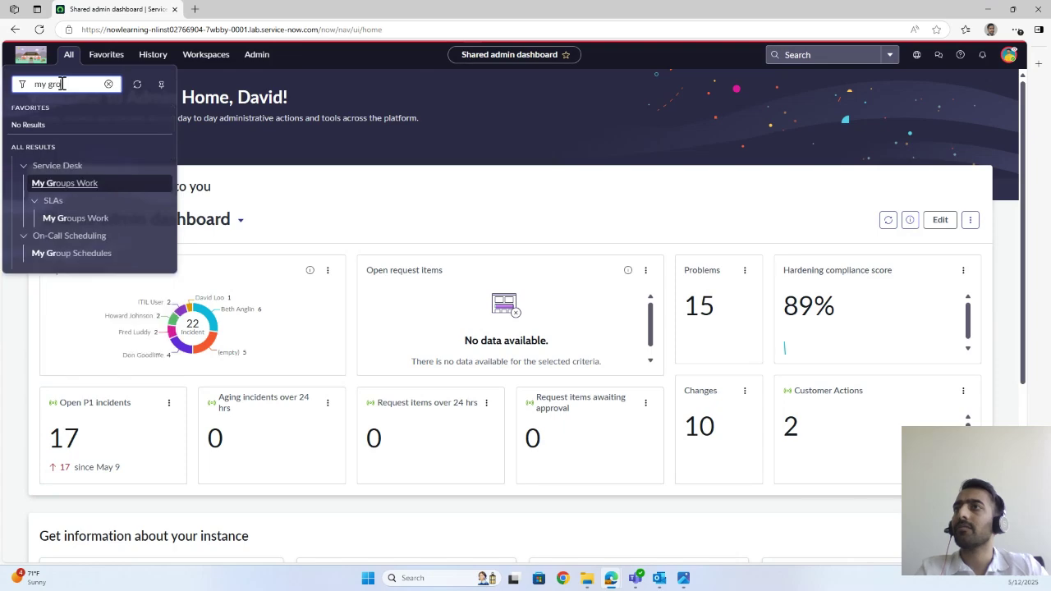
click(49, 190)
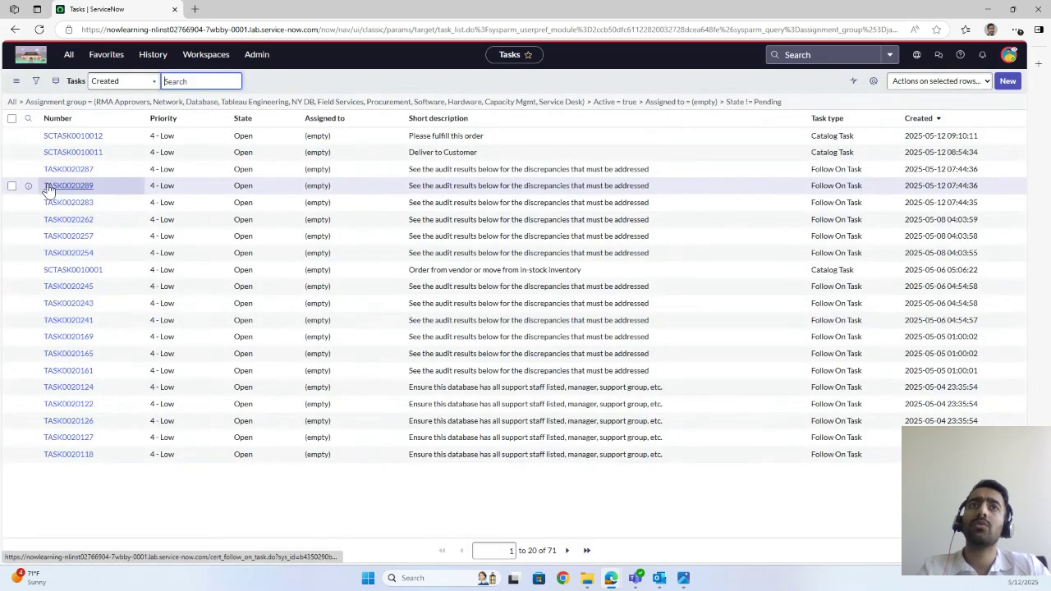
right_click(822, 136)
click(842, 155)
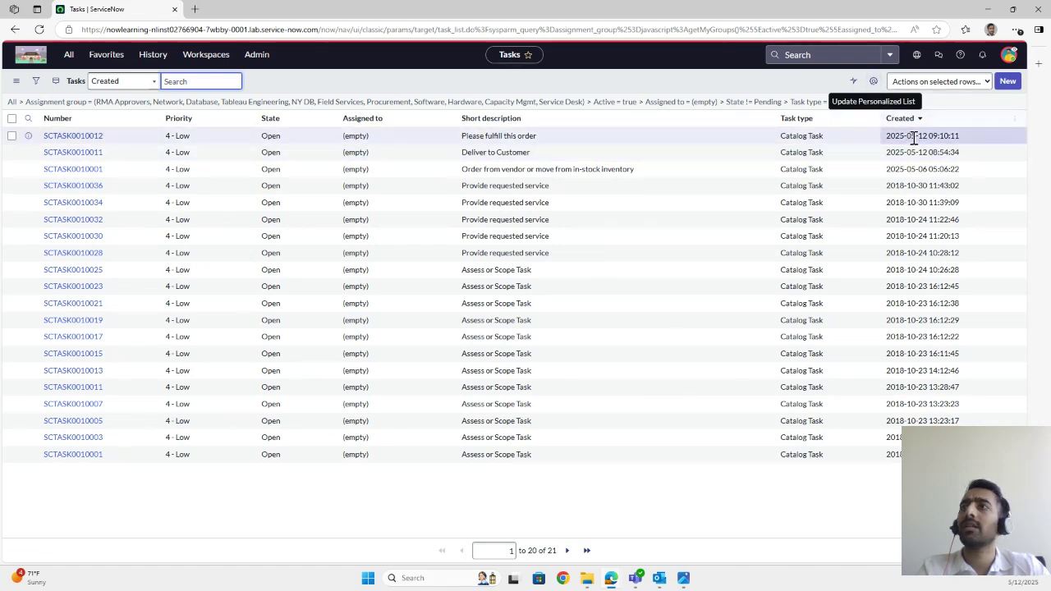
Step: Open the newest catalog task, "Please fulfill this order", and review its details
click(98, 138)
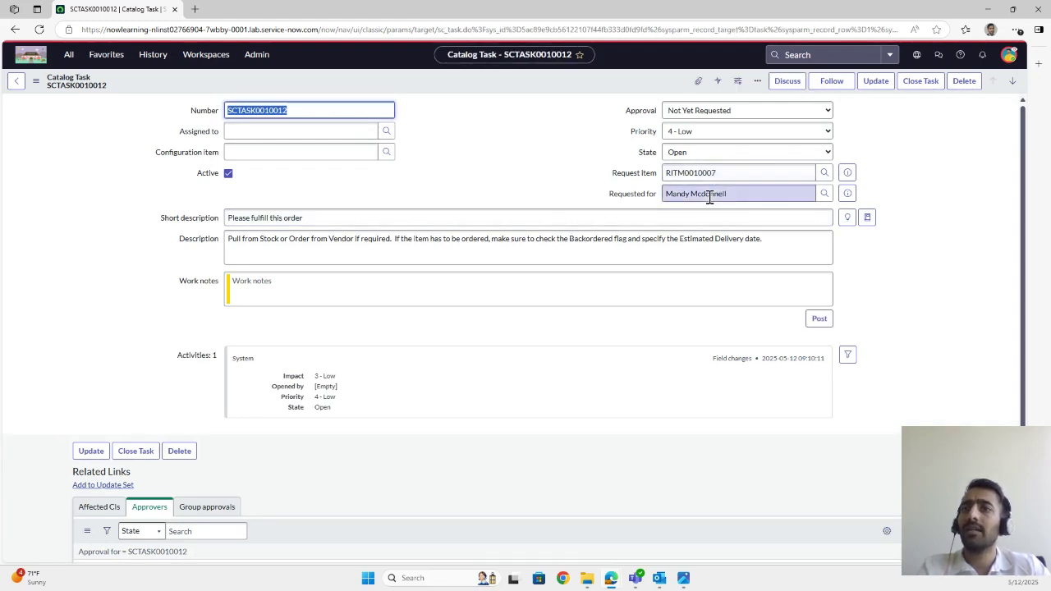
scroll(411, 288, down, 2)
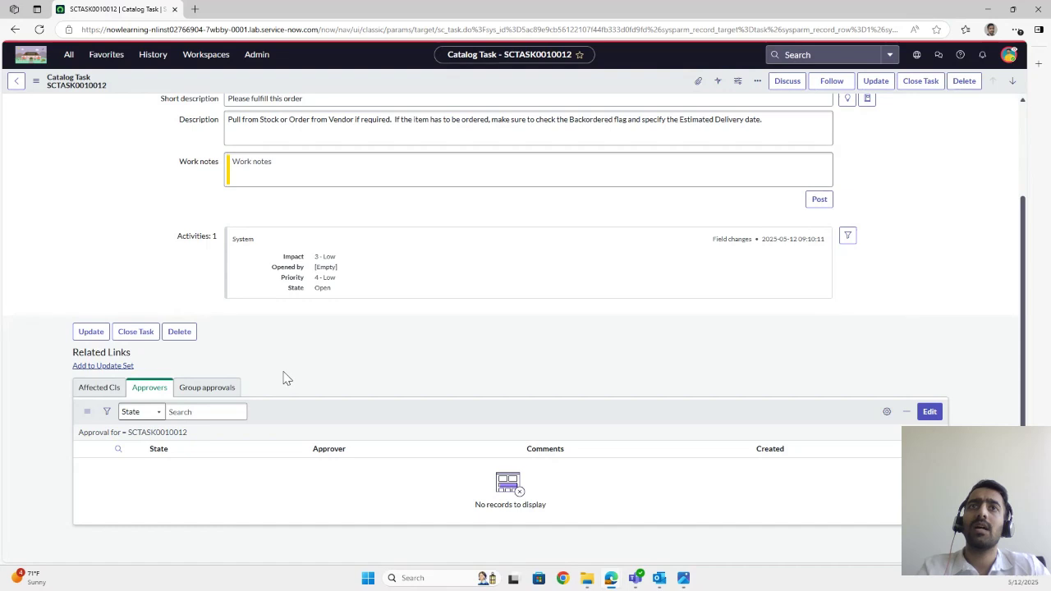
scroll(300, 370, up, 2)
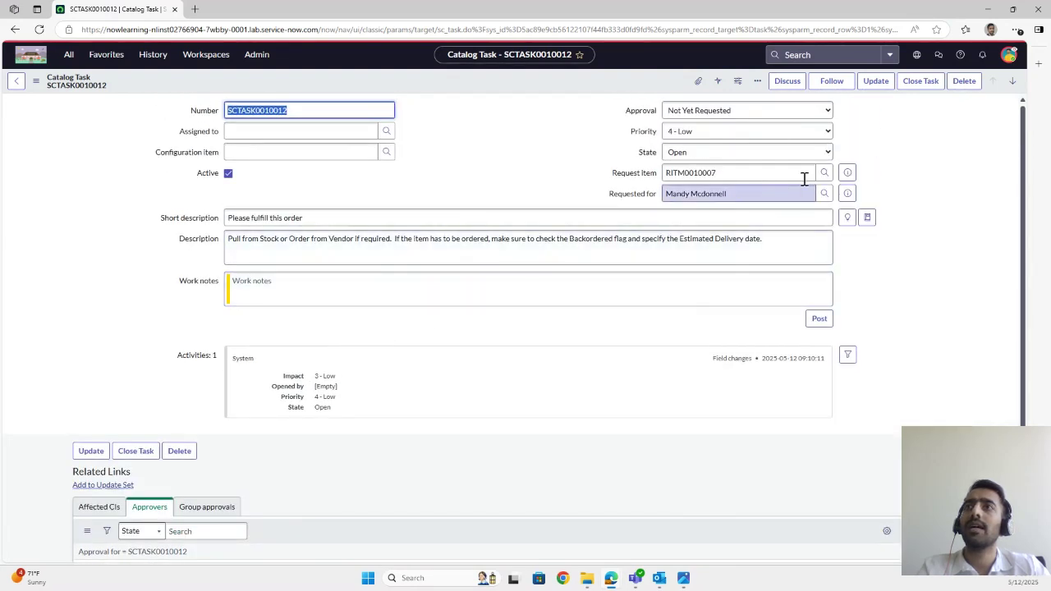
click(167, 146)
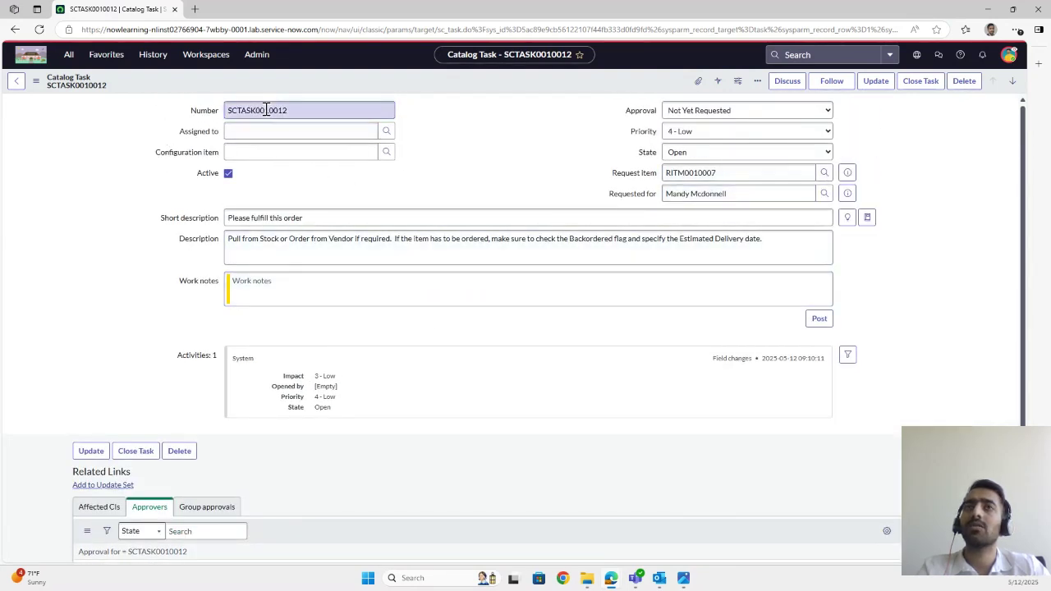
drag(287, 112, 284, 114)
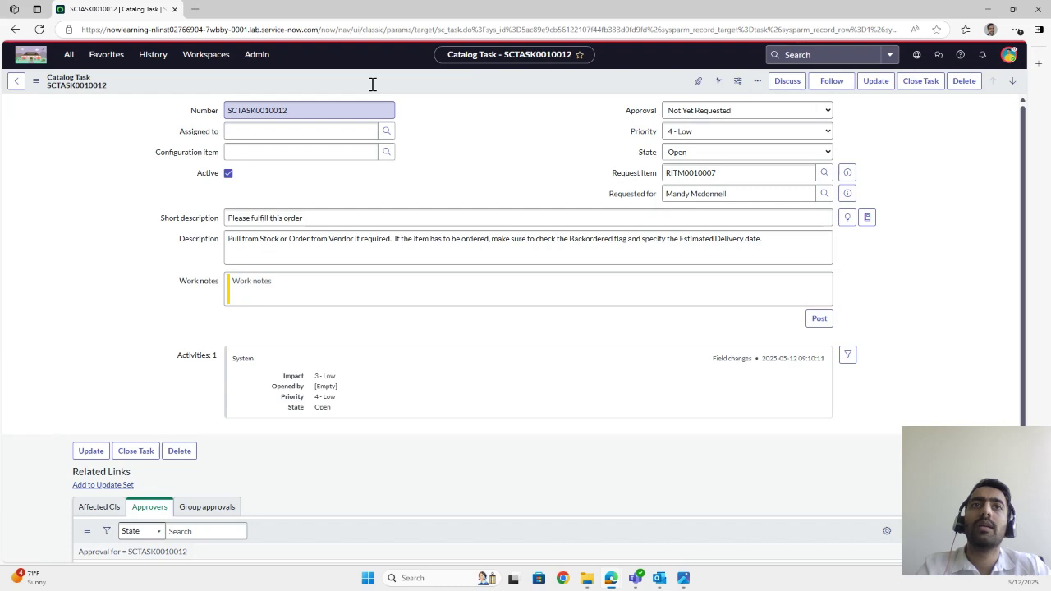
Step: Open the requested item record linked to the catalog task and display its flow context
click(848, 173)
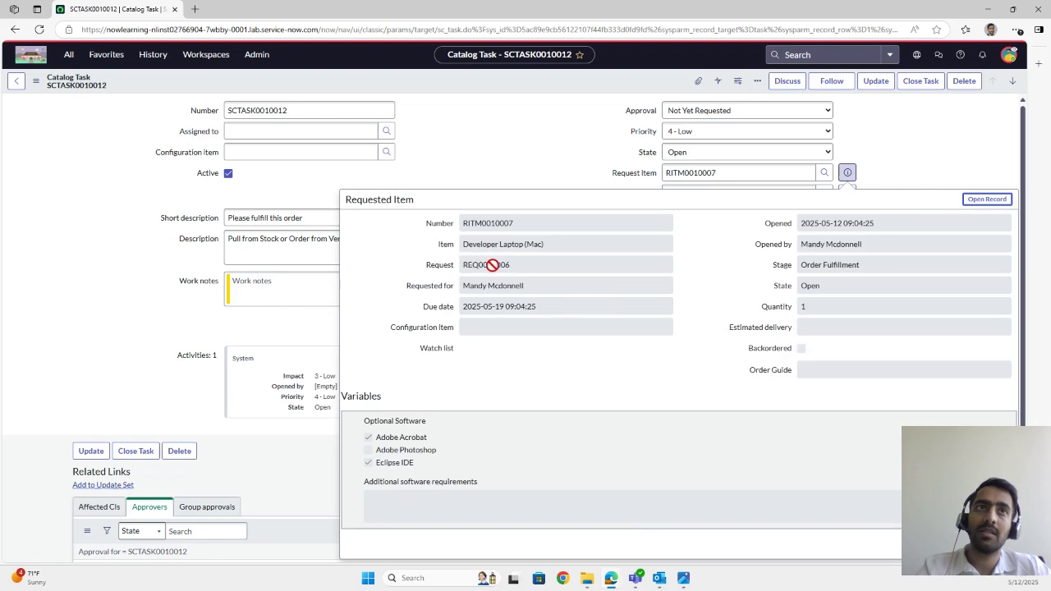
click(986, 199)
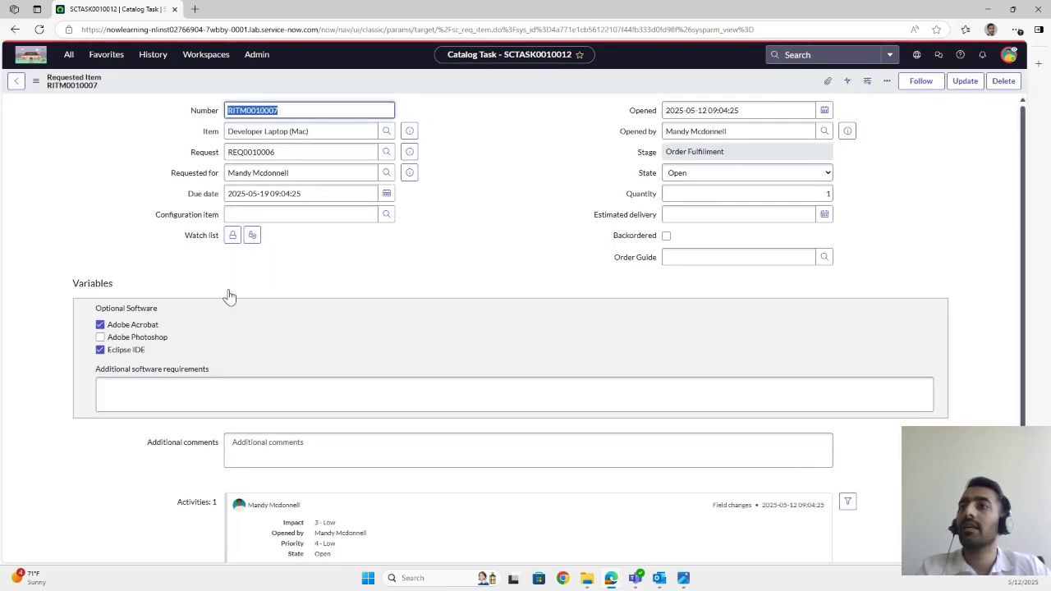
scroll(150, 302, down, 2)
scroll(151, 301, down, 3)
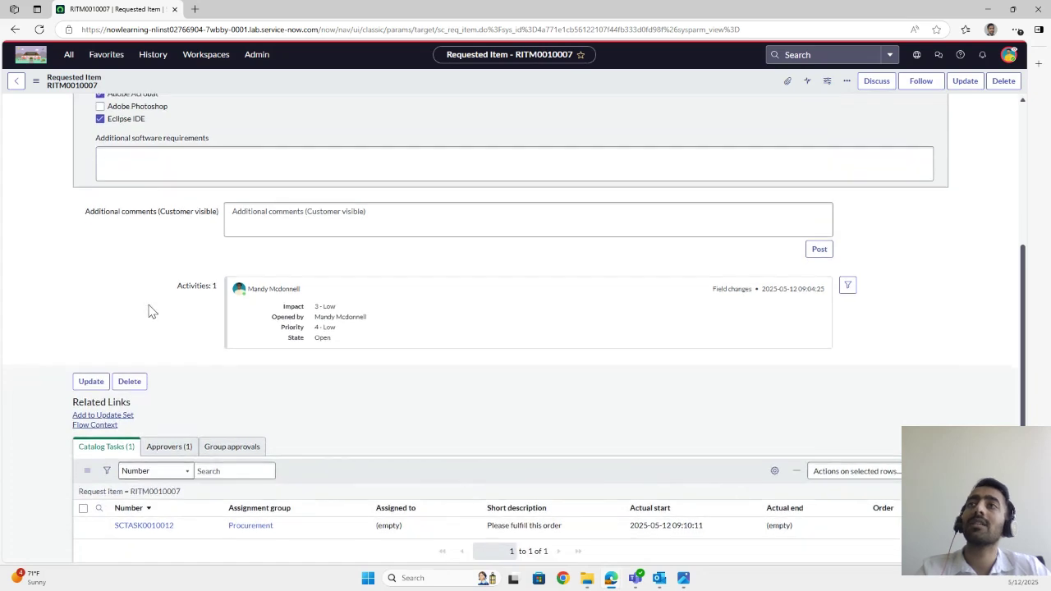
click(103, 388)
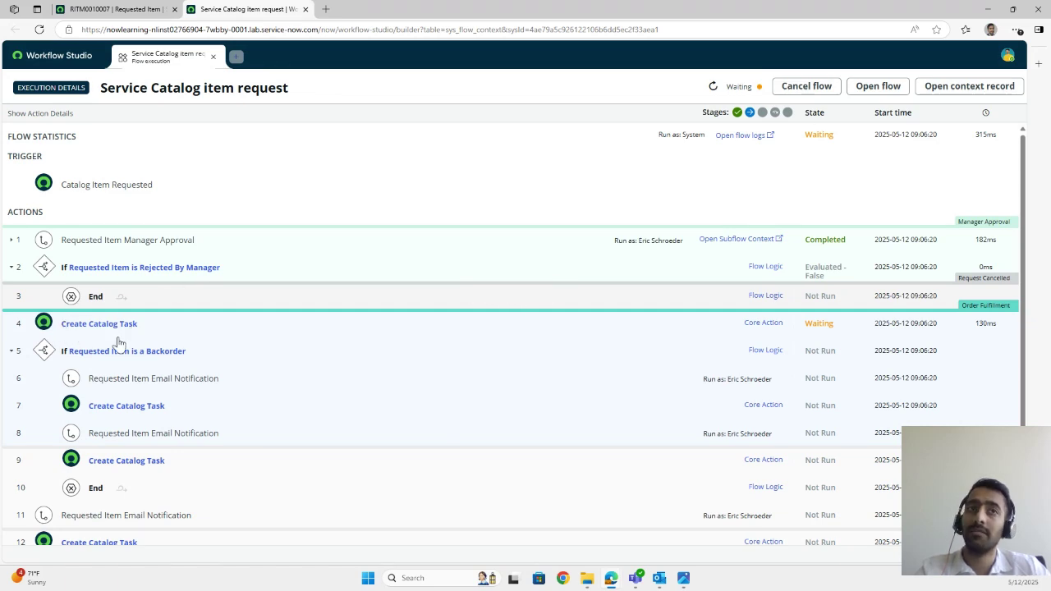
Step: Examine the Service Catalog item request flow execution, including the configuration and output details of action 4, Create Catalog Task
scroll(99, 349, down, 1)
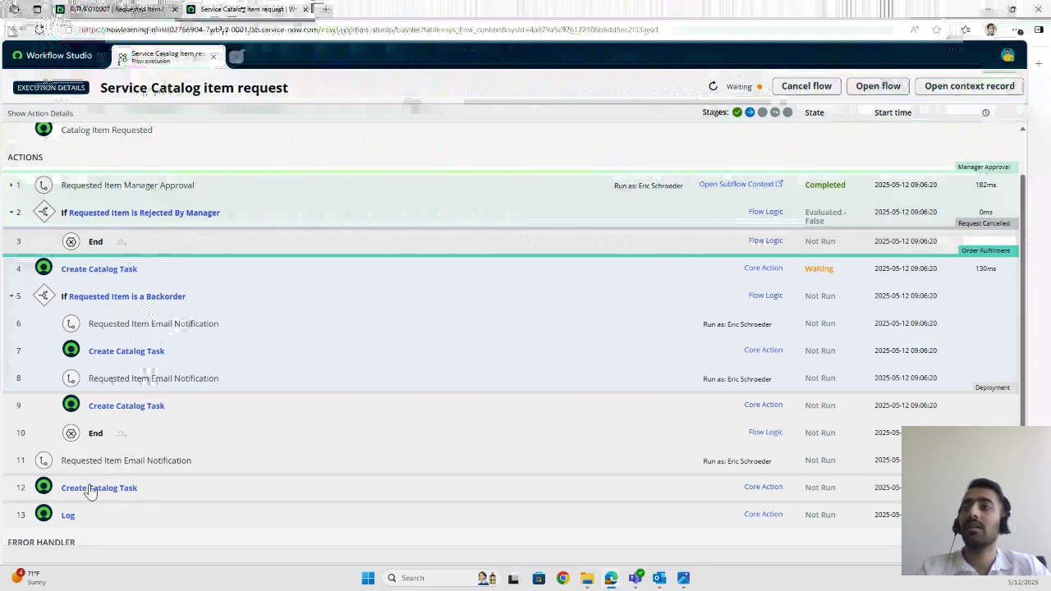
scroll(86, 505, down, 1)
scroll(94, 485, up, 2)
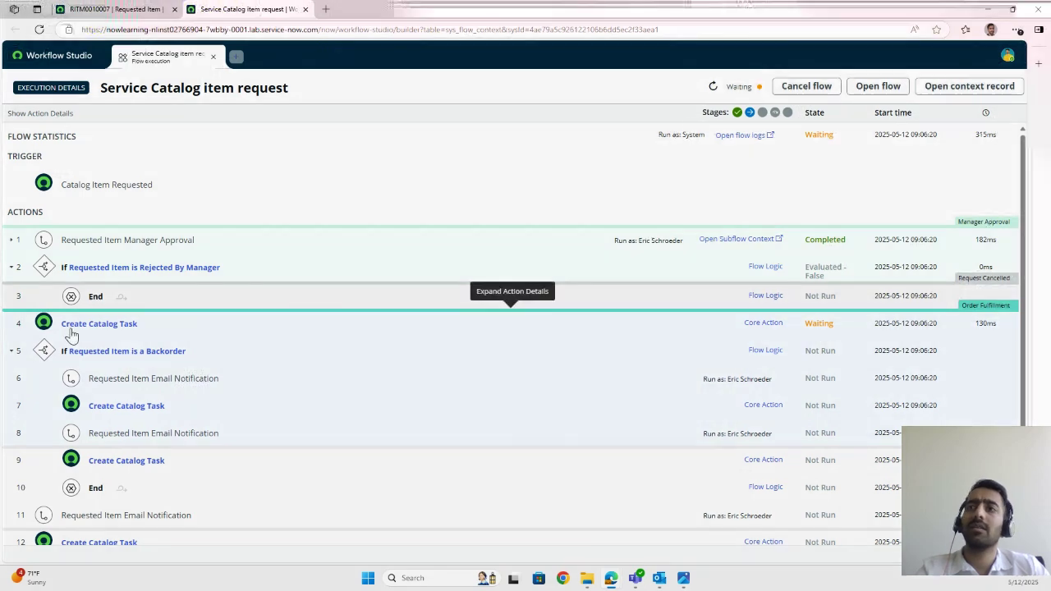
click(69, 328)
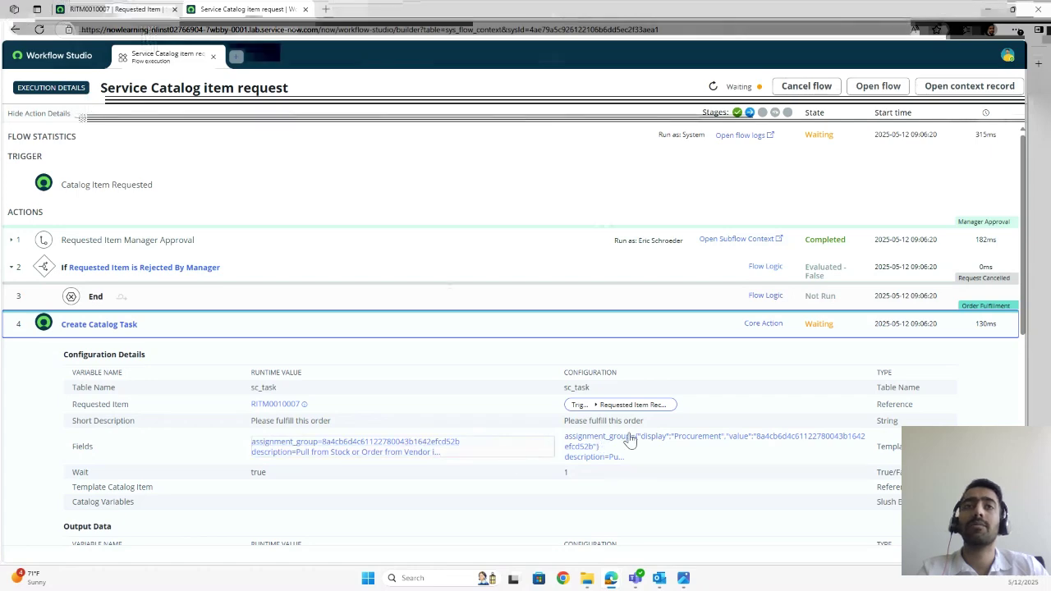
scroll(332, 440, down, 3)
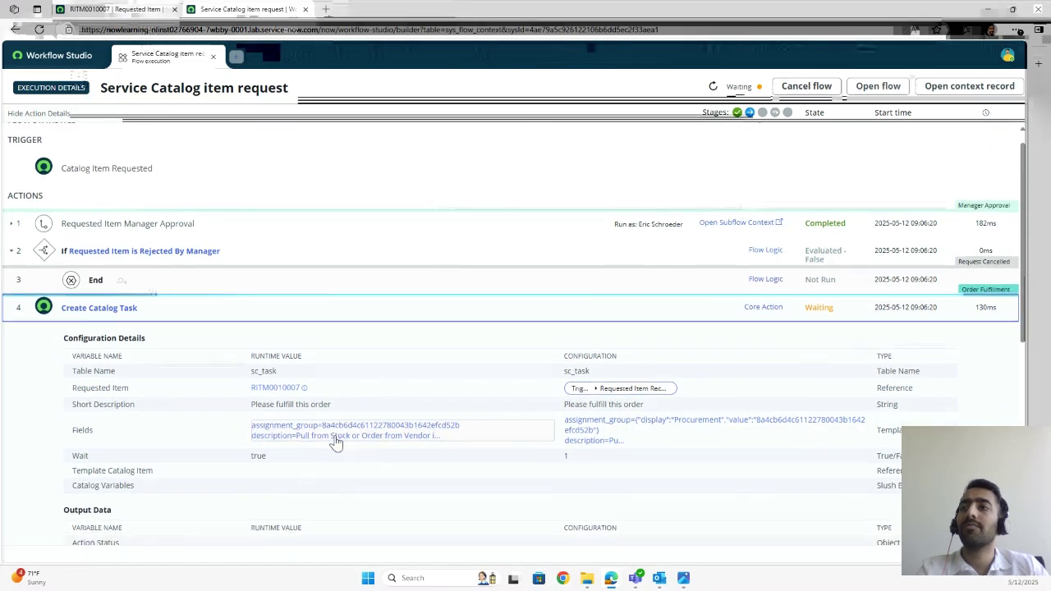
scroll(327, 442, down, 4)
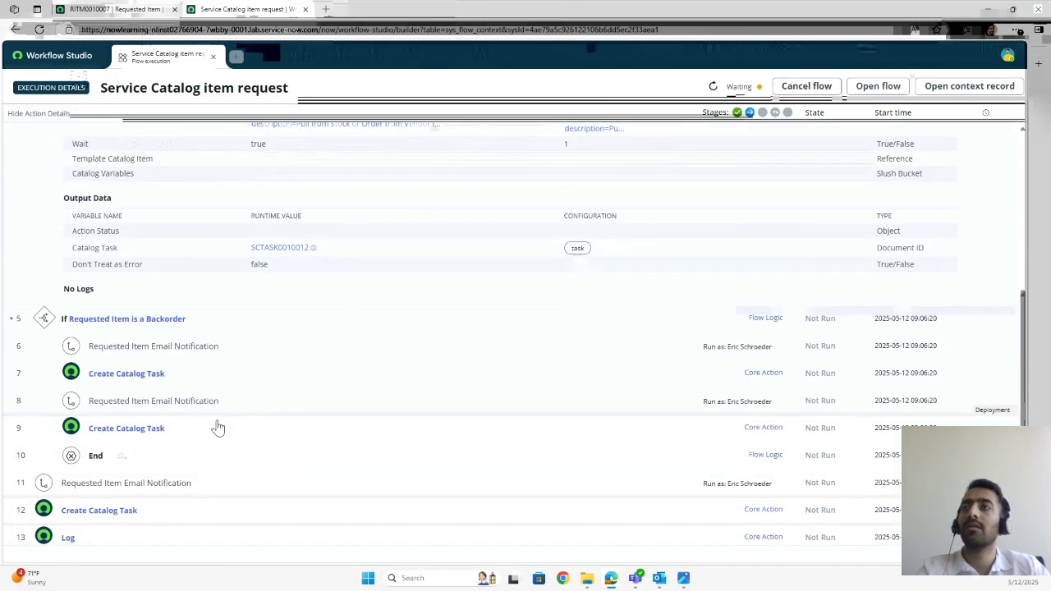
scroll(197, 408, up, 5)
scroll(115, 291, down, 1)
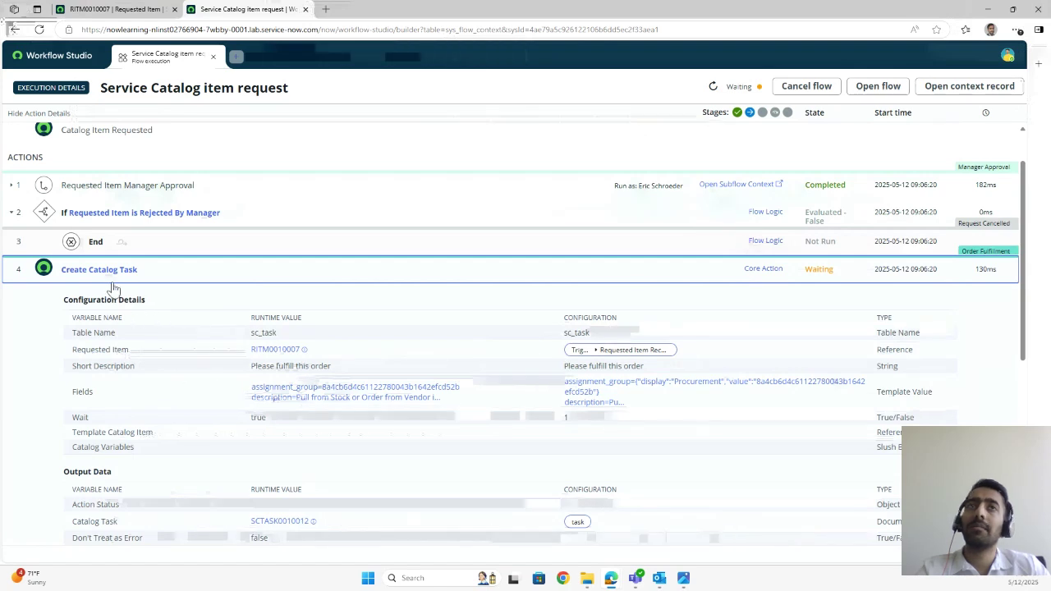
click(110, 279)
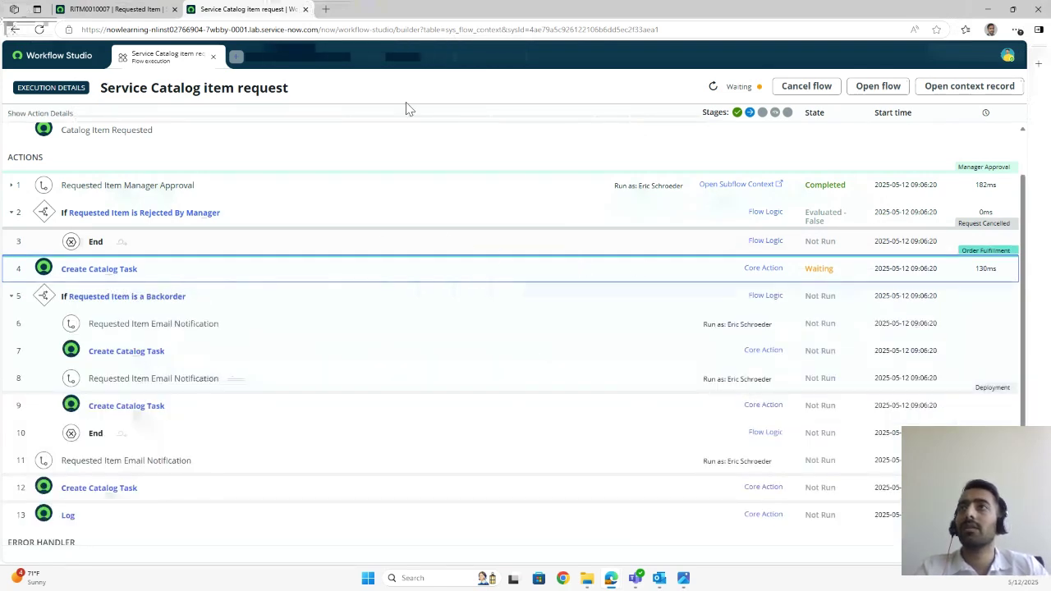
Step: Close the flow execution and reopen the "Please fulfill this order" task from the requested item's catalog tasks
click(305, 9)
scroll(195, 262, up, 1)
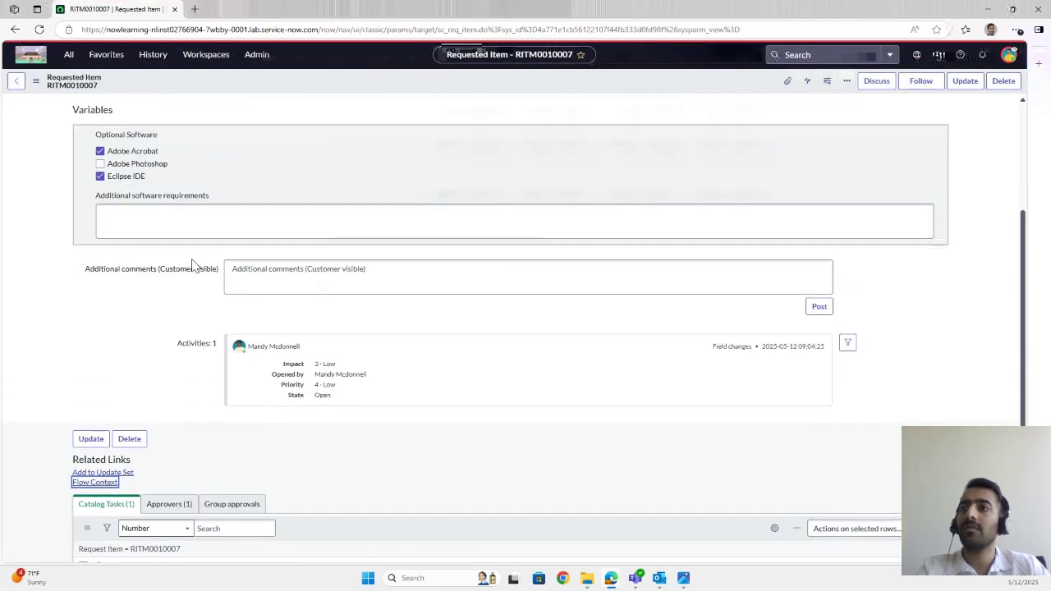
scroll(194, 264, down, 1)
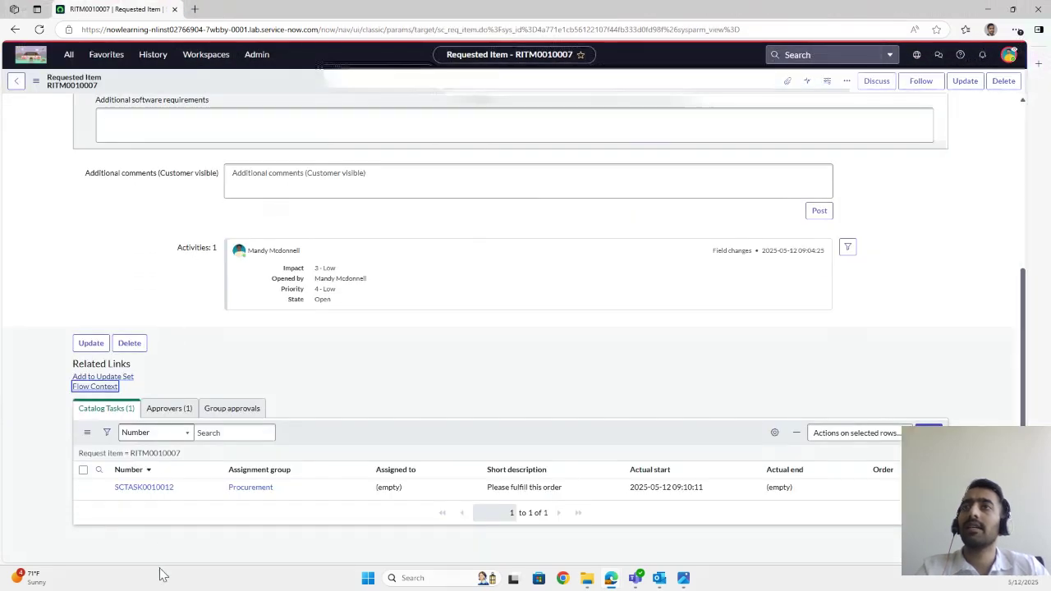
scroll(187, 443, up, 3)
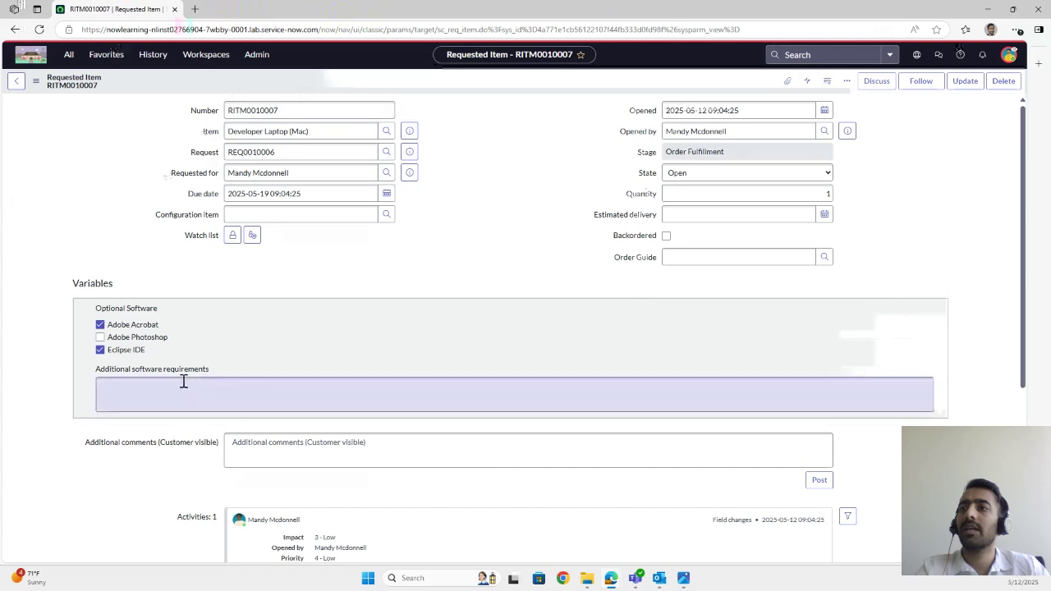
scroll(187, 351, down, 3)
click(150, 490)
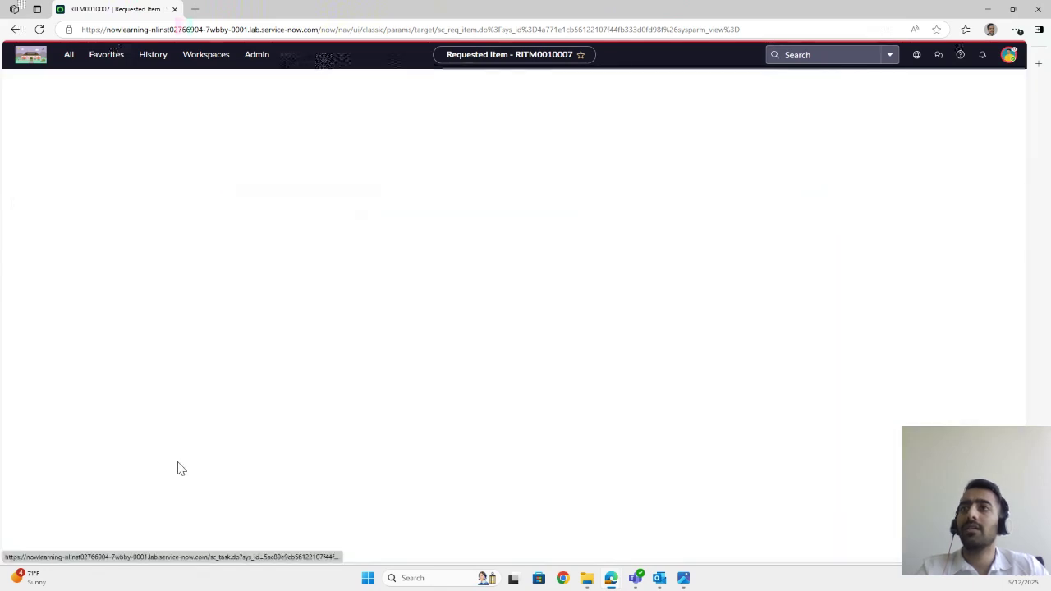
Step: Post the work note "Computer is ready to deploy and it is in house" on the catalog task
click(280, 281)
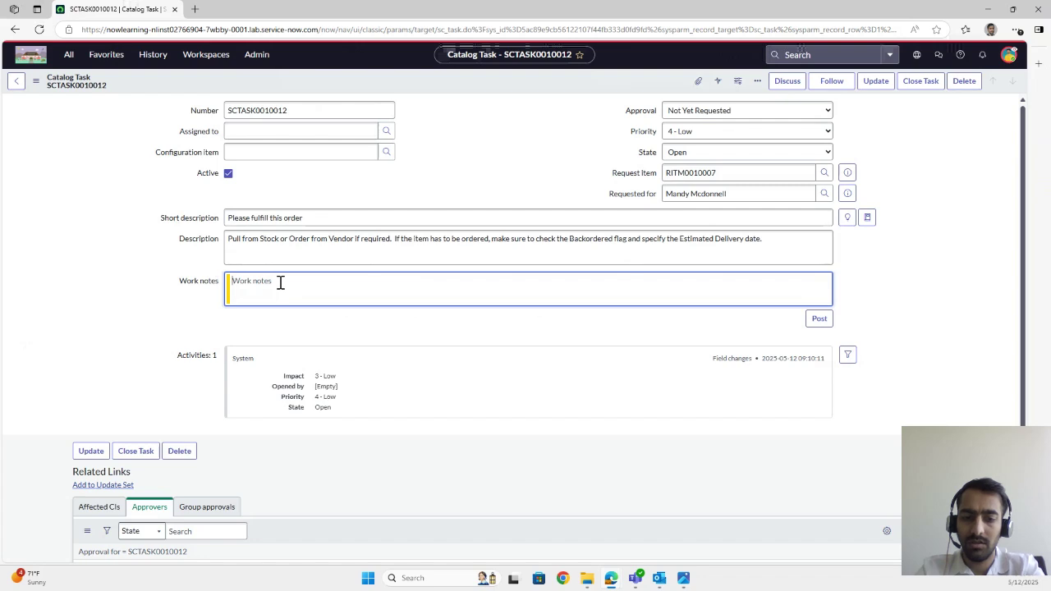
text(Comput)
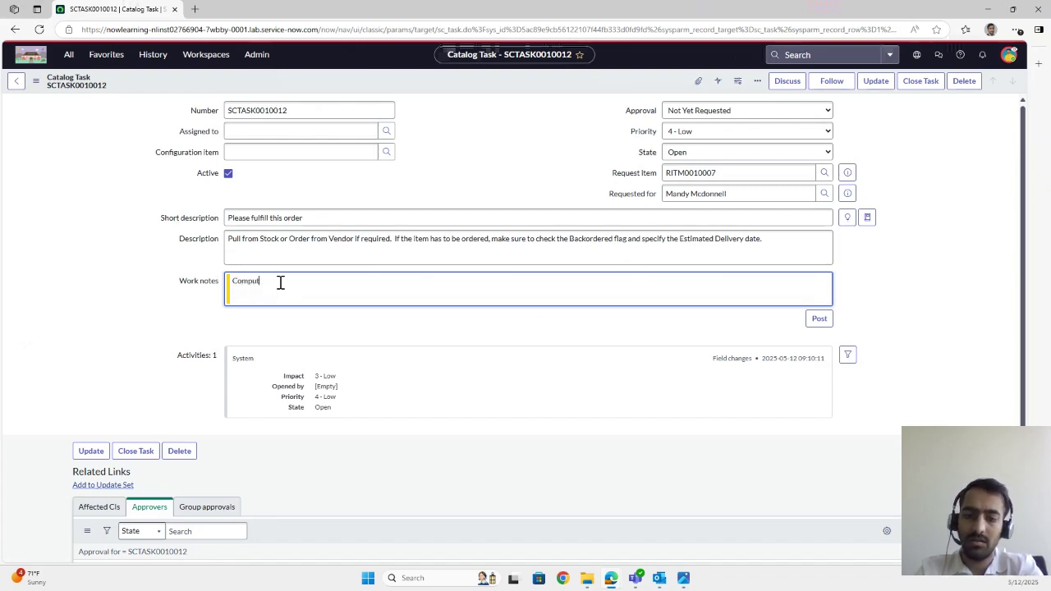
text(er is)
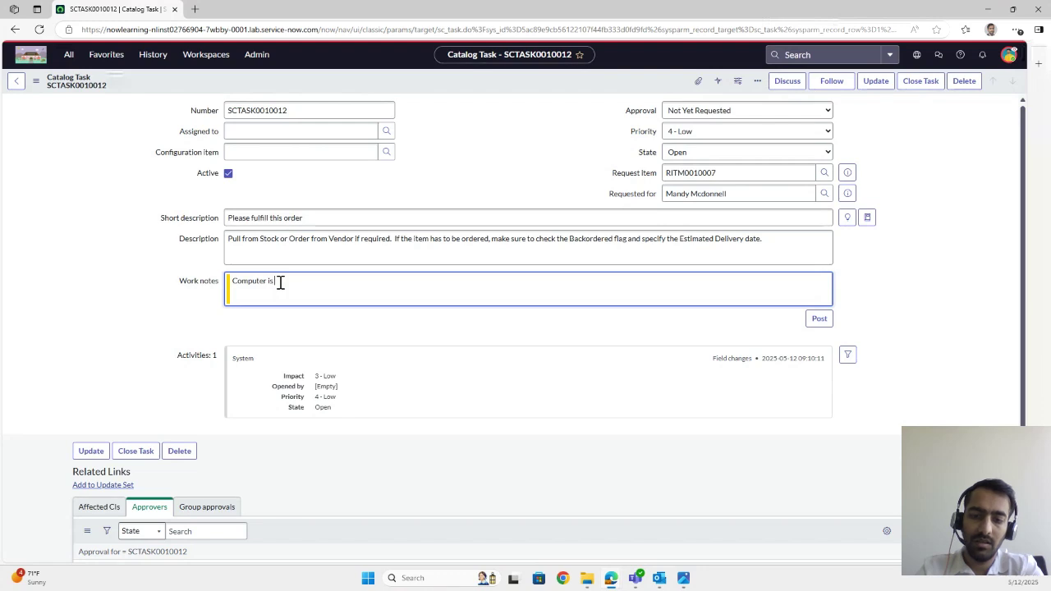
text( no)
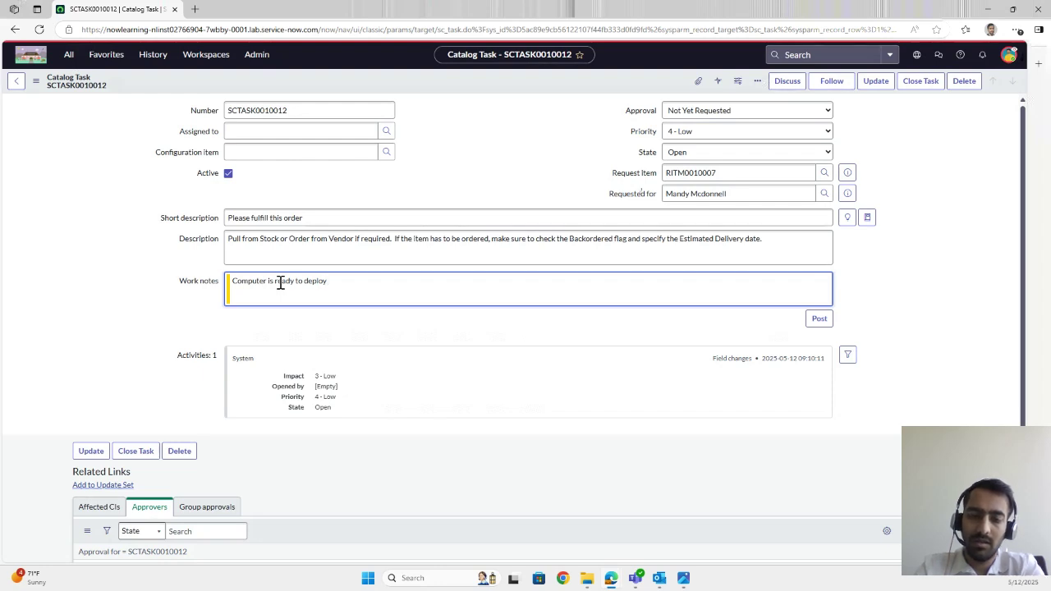
text(it is in house)
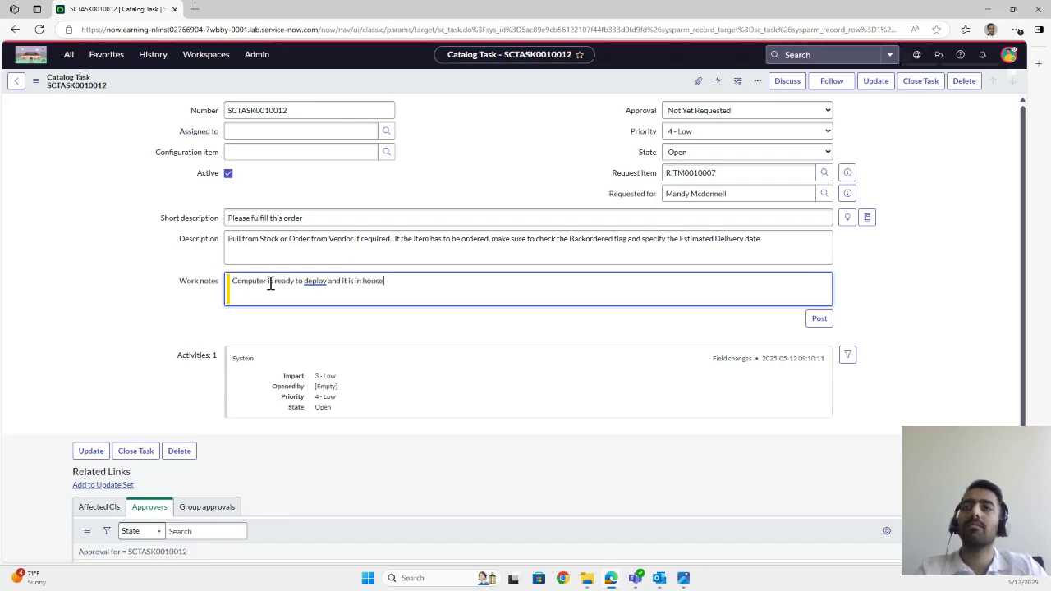
click(818, 319)
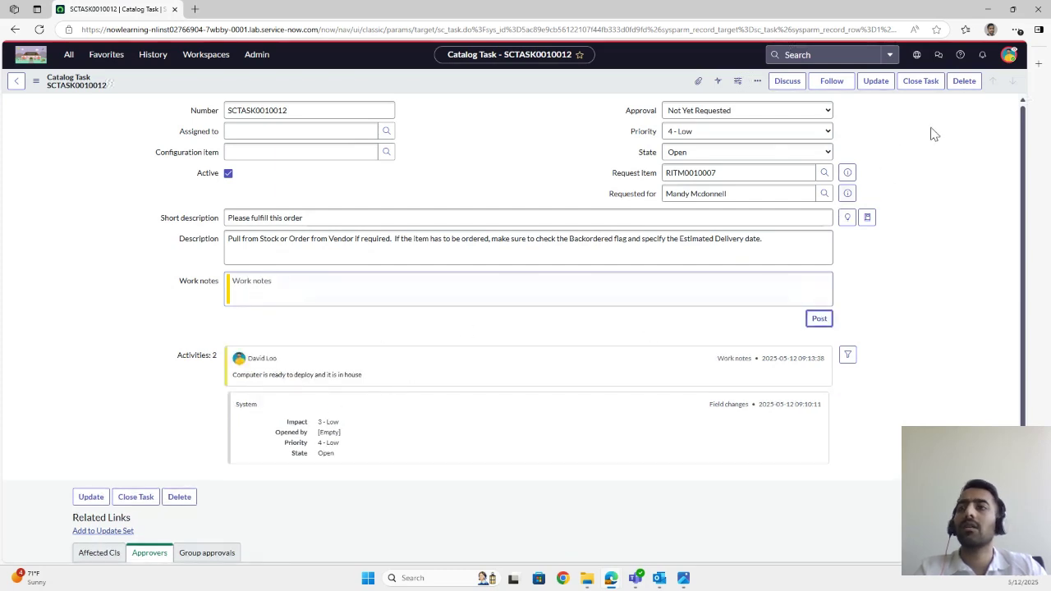
Step: Check the catalog task's affected CIs and approvers, preview its requested item and open the item's full record
scroll(317, 373, down, 2)
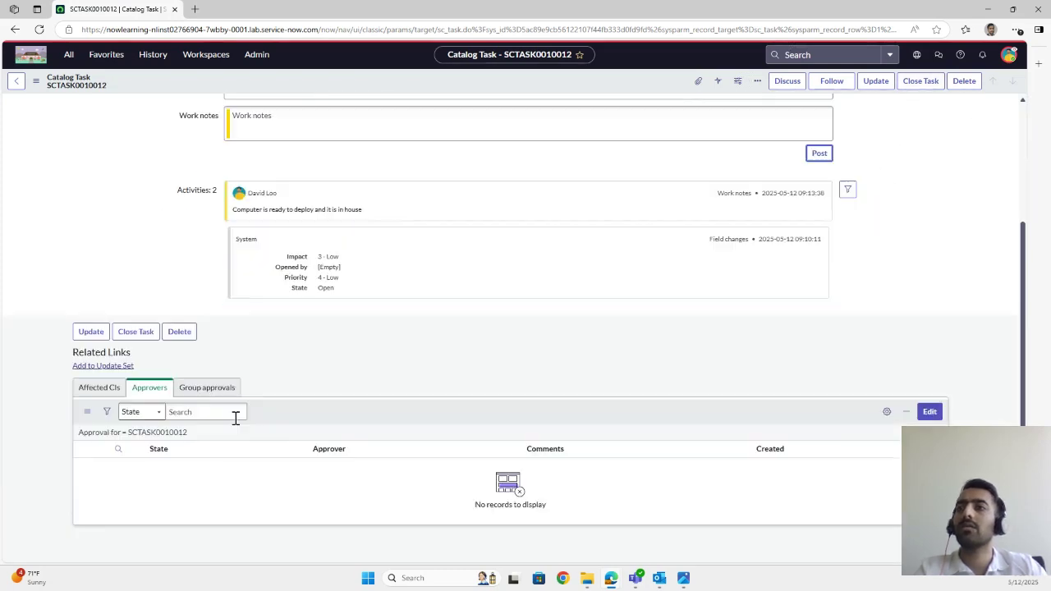
click(96, 388)
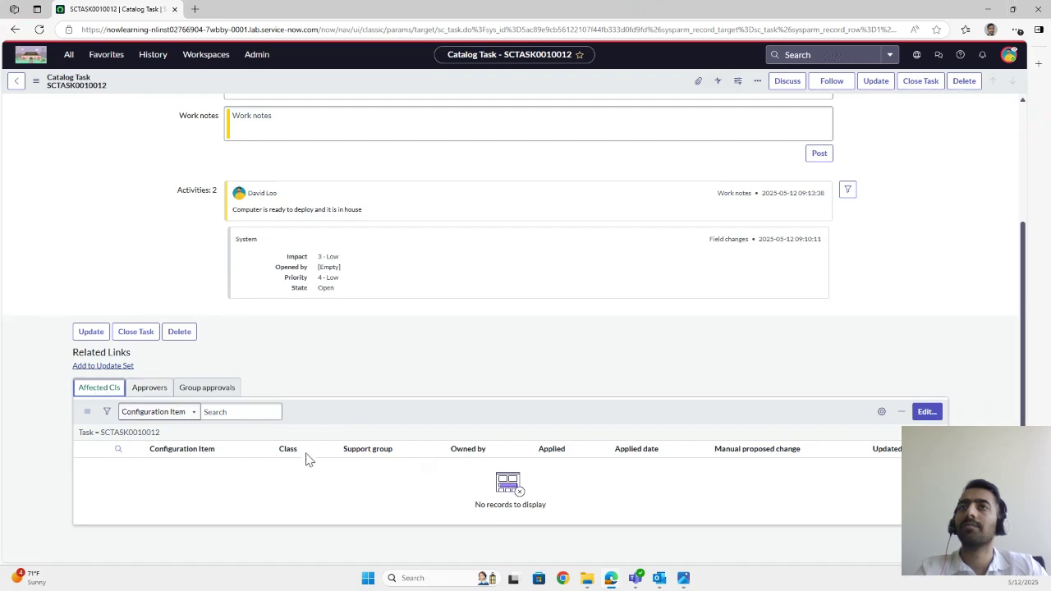
scroll(146, 361, up, 2)
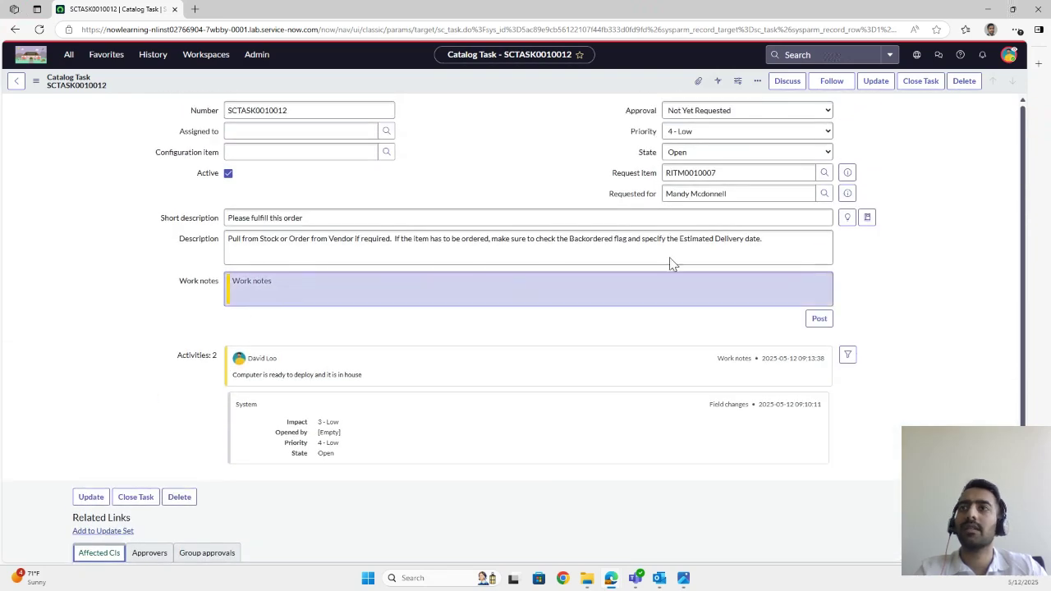
click(848, 172)
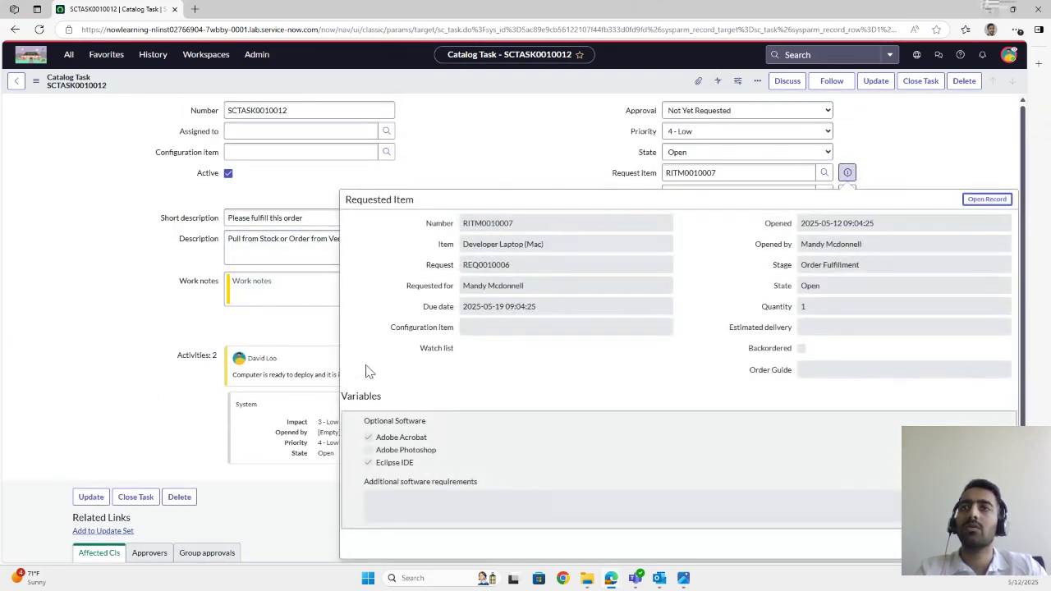
click(986, 199)
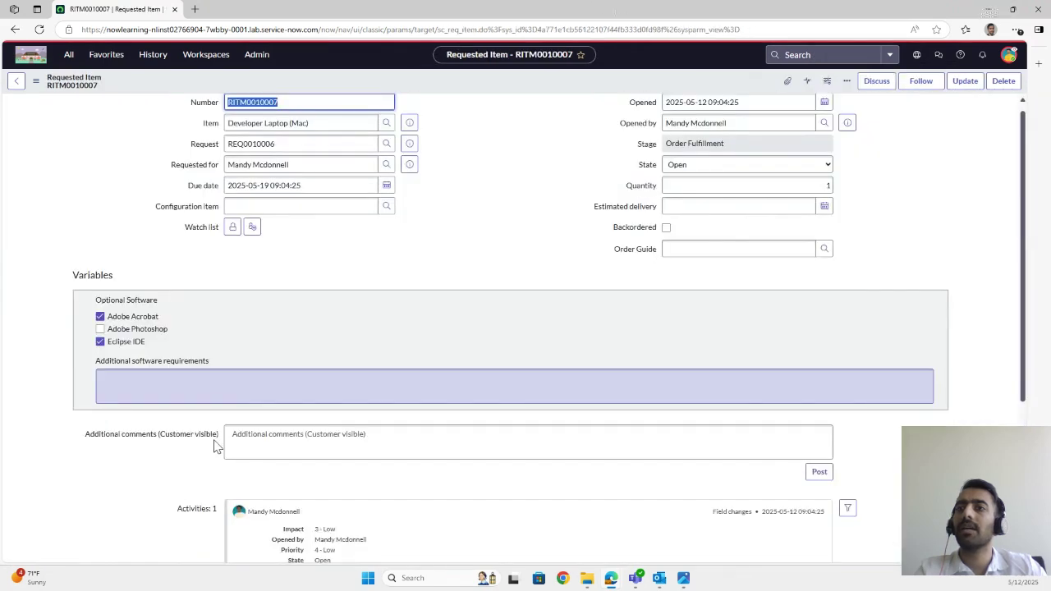
Step: Try to assign the "Please fulfill this order" task to the current fulfiller directly in the requested item's catalog task list
scroll(195, 417, down, 3)
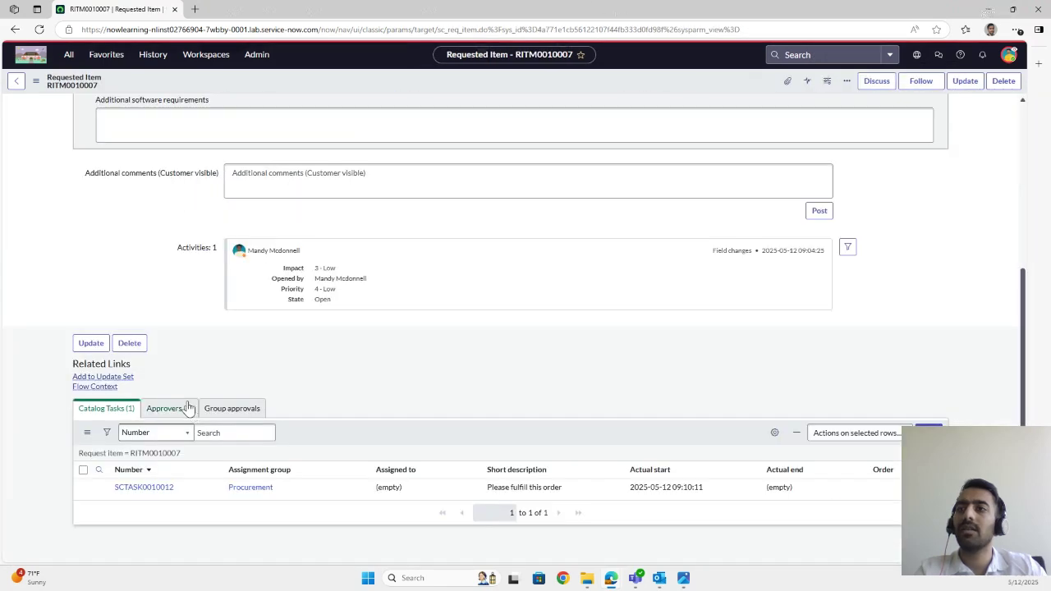
double_click(384, 486)
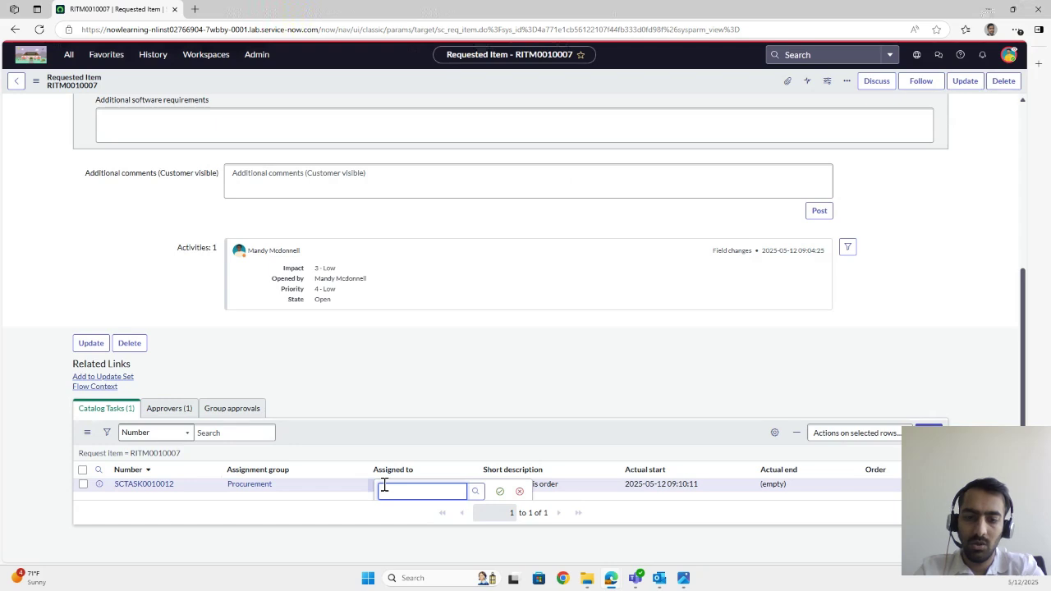
text(David loo)
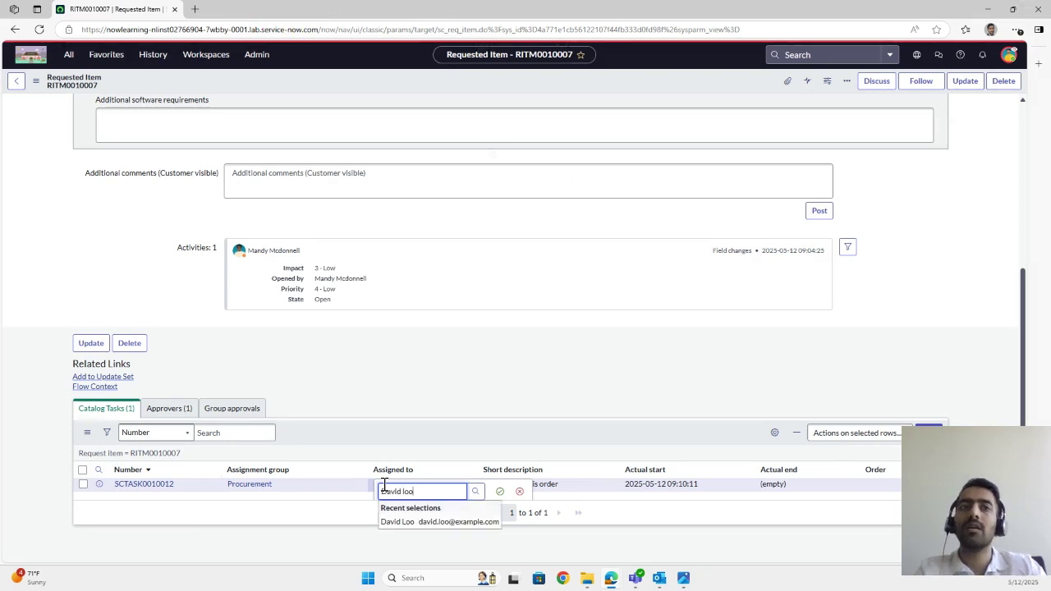
click(407, 523)
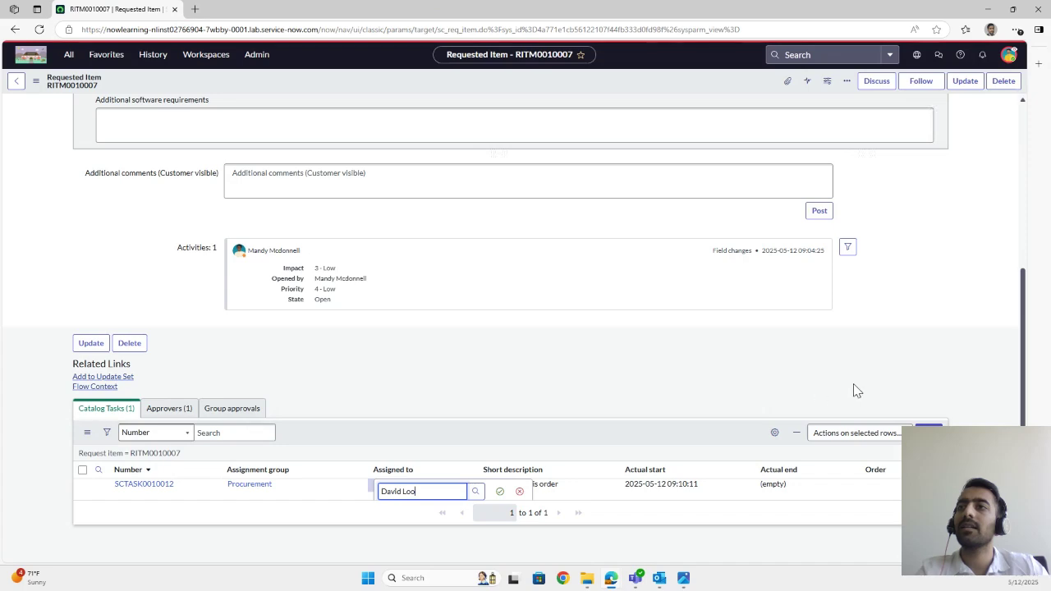
scroll(182, 329, up, 3)
scroll(176, 411, down, 3)
Step: Reopen the "Please fulfill this order" task from the requested item and close it
click(156, 486)
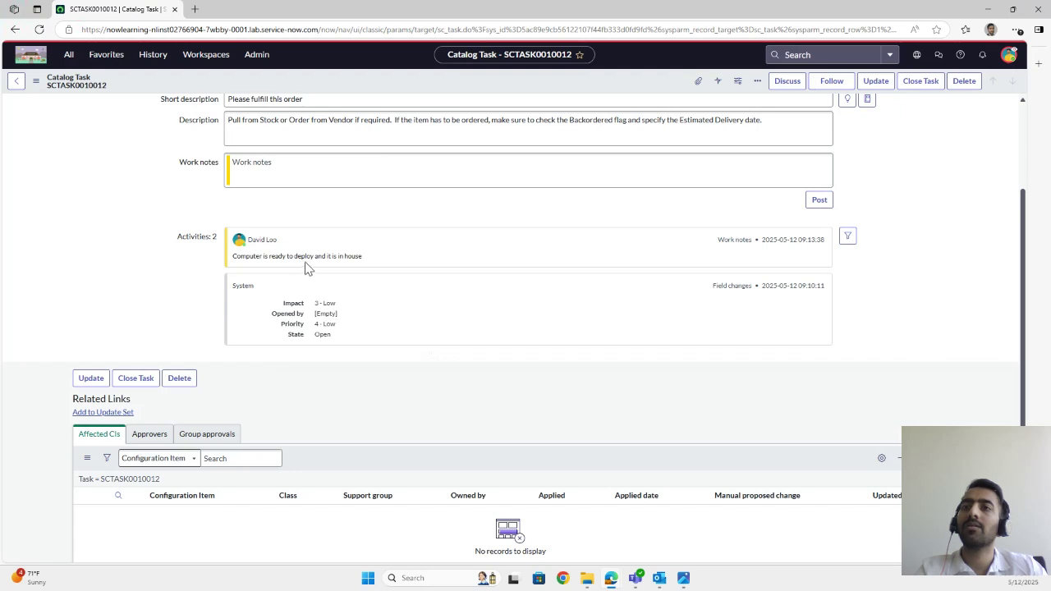
scroll(307, 370, down, 1)
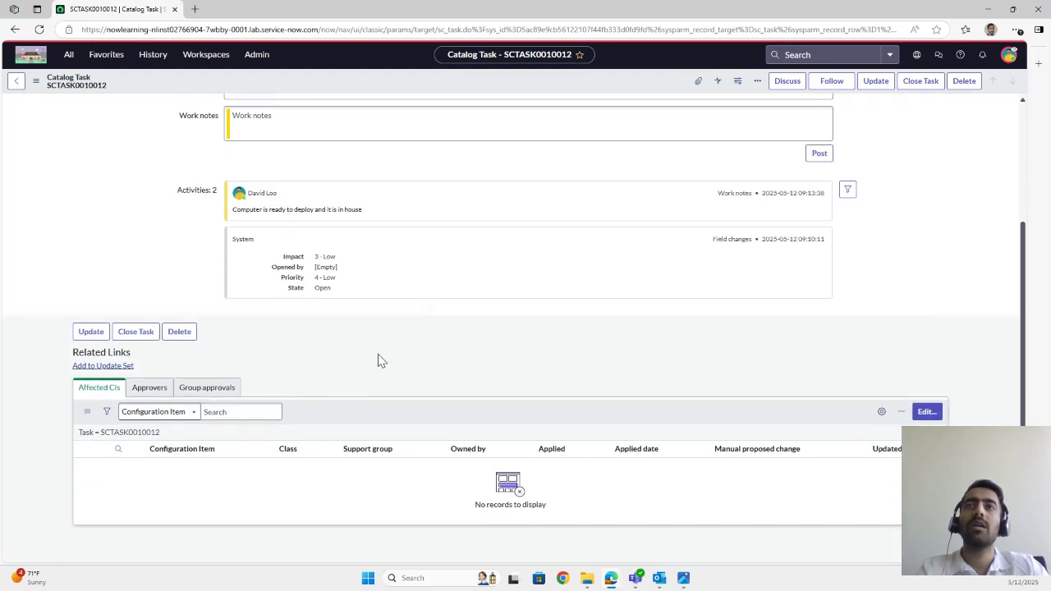
scroll(375, 364, up, 2)
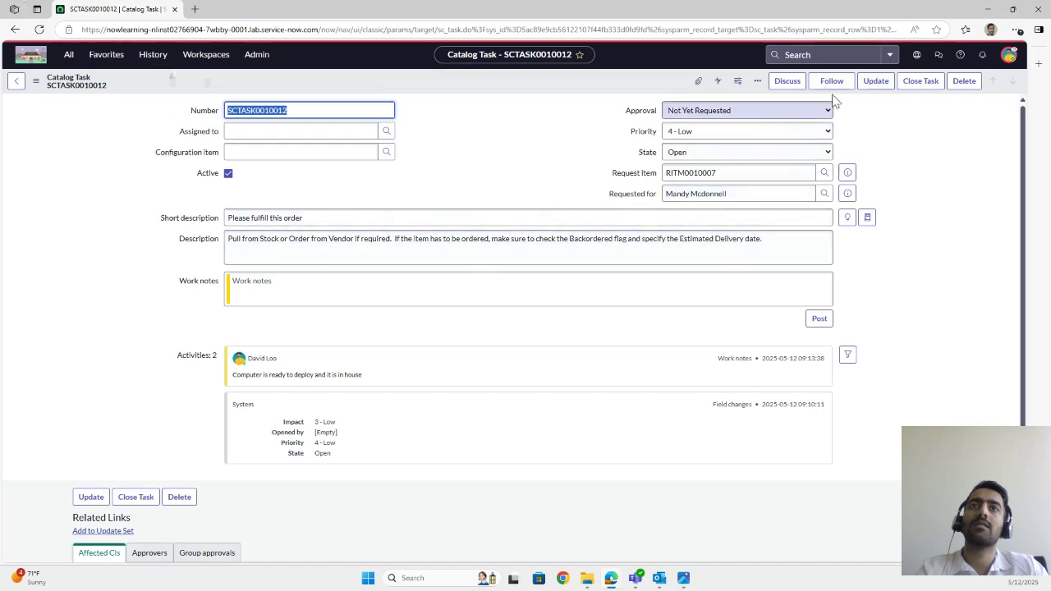
click(908, 85)
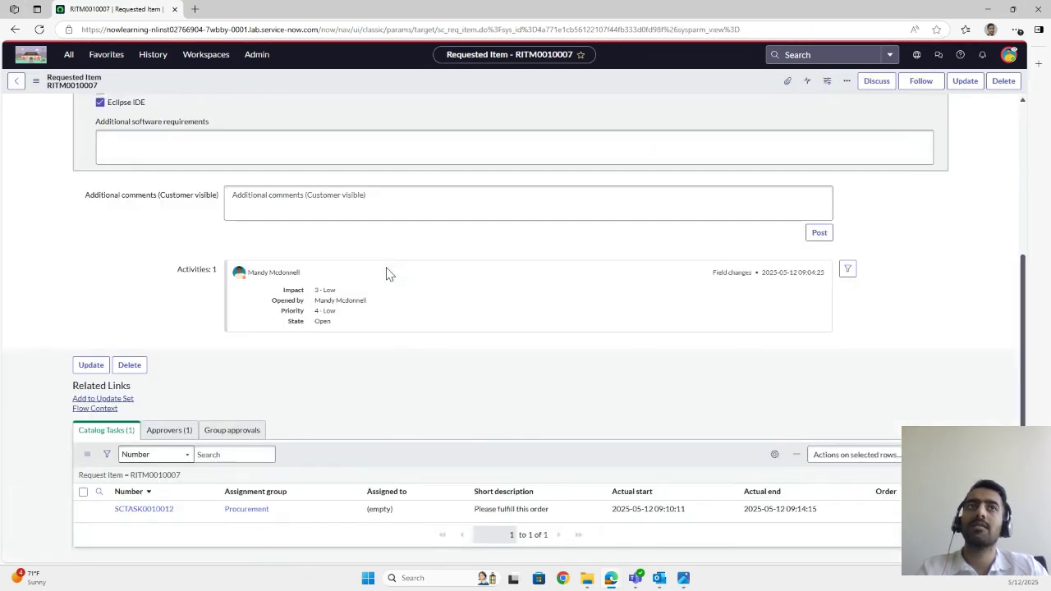
click(473, 216)
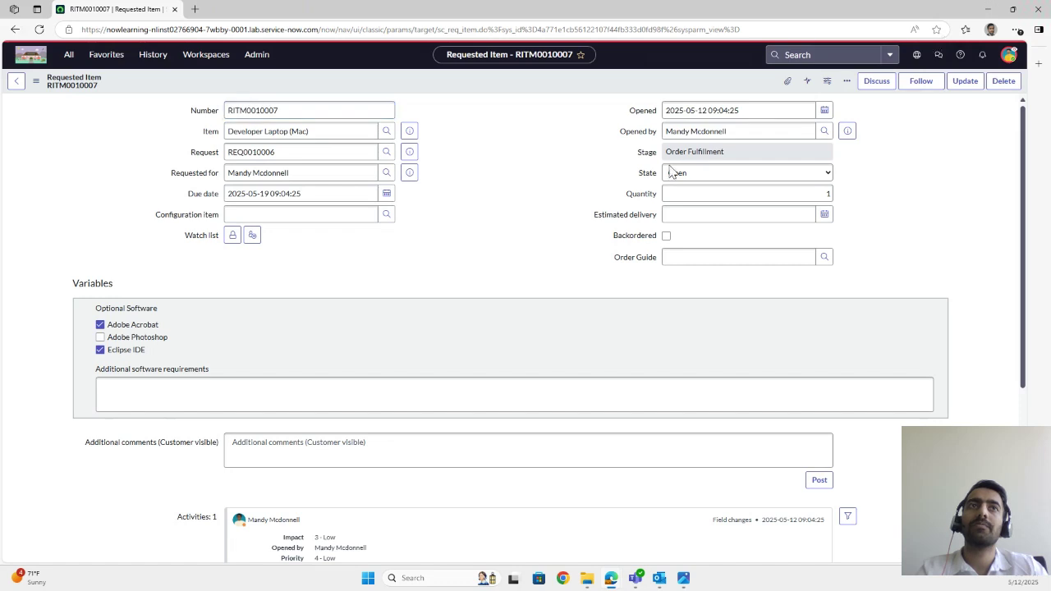
Step: Impersonate the employee who requested the Developer Laptop (Mac)
click(1008, 58)
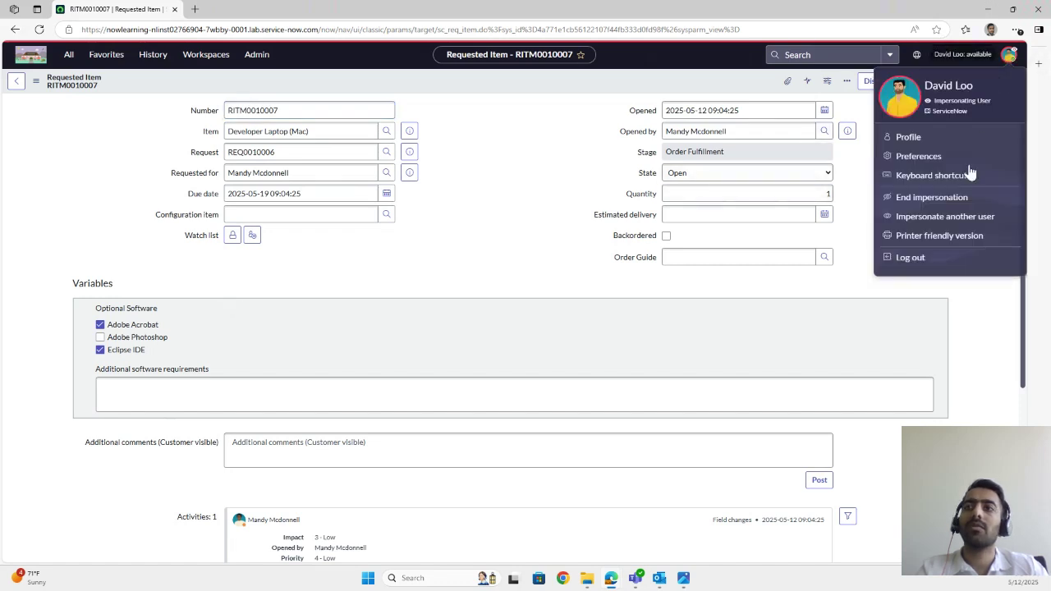
click(913, 218)
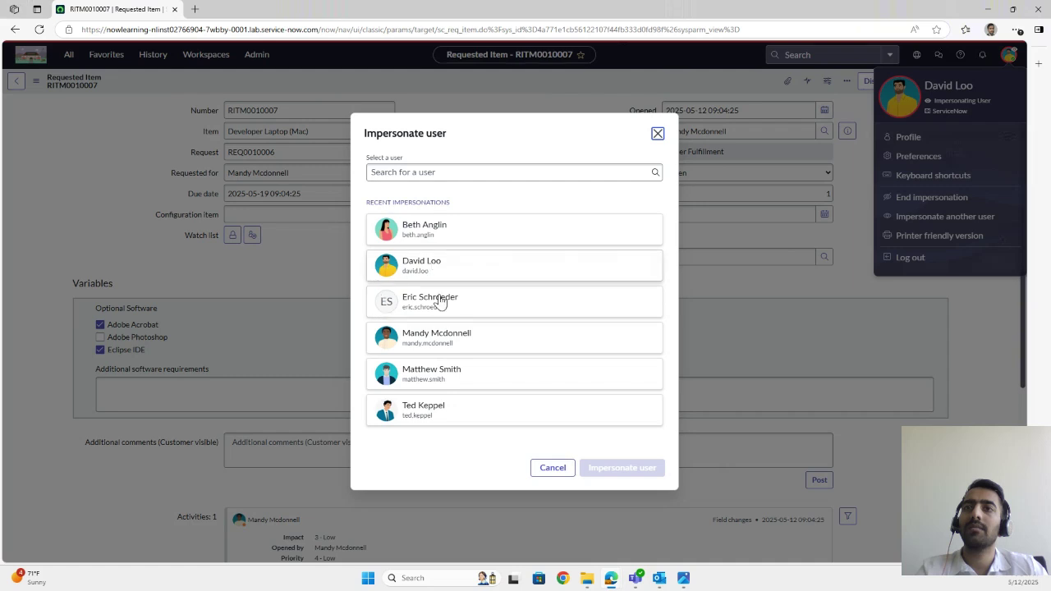
click(425, 350)
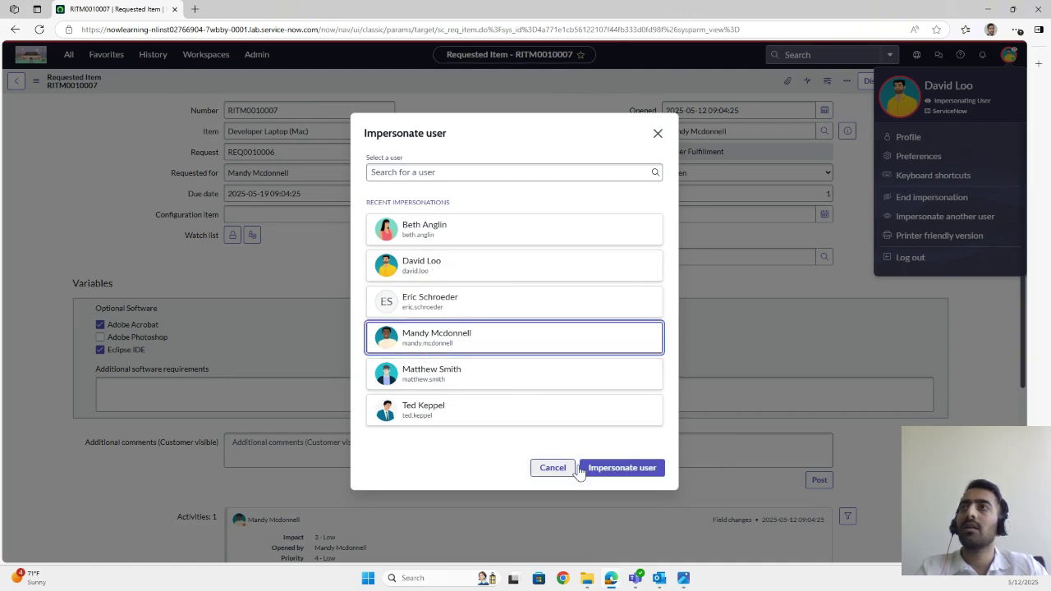
click(615, 472)
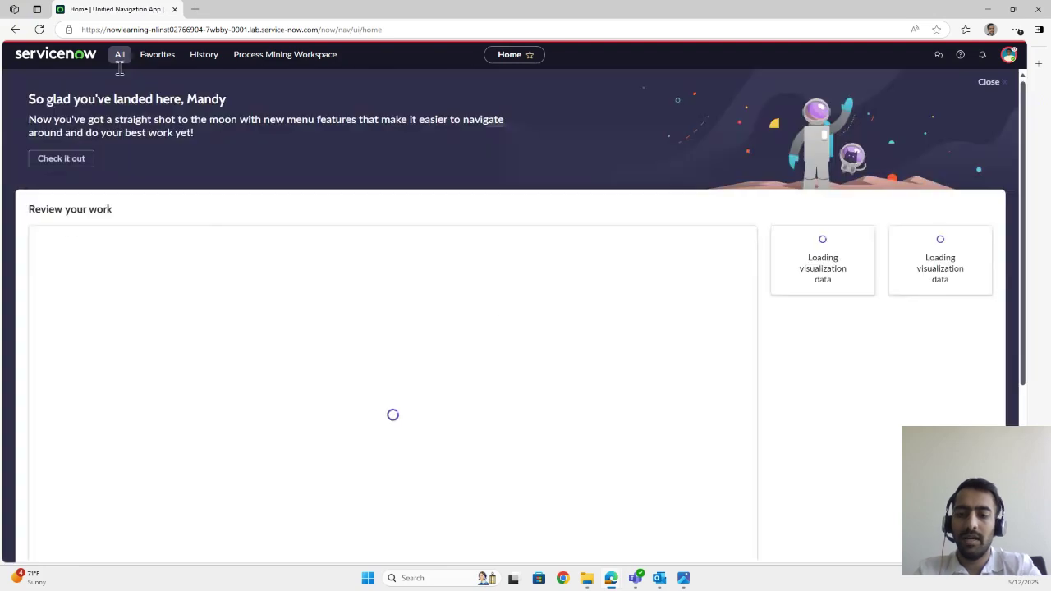
Step: Open the employee's latest request from My Requests and expand the stages of its Developer Laptop (Mac) item
click(119, 56)
text(my)
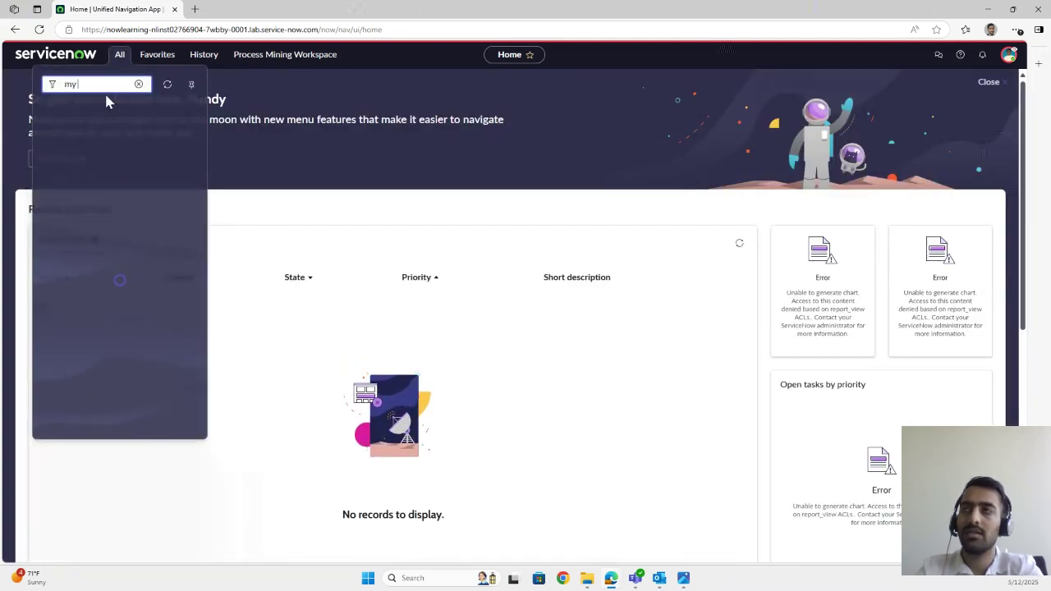
text( request)
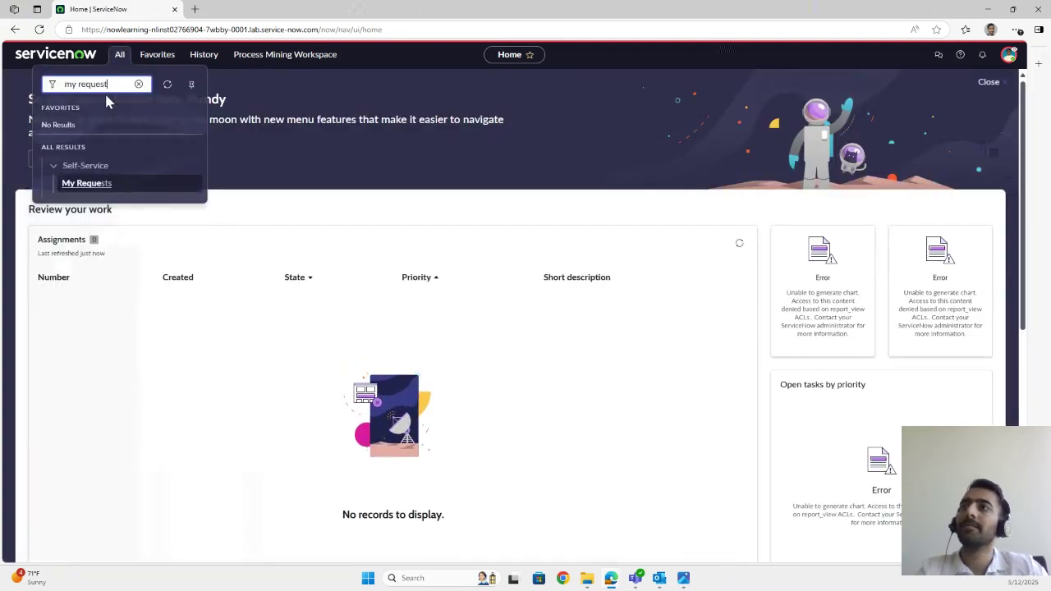
click(87, 182)
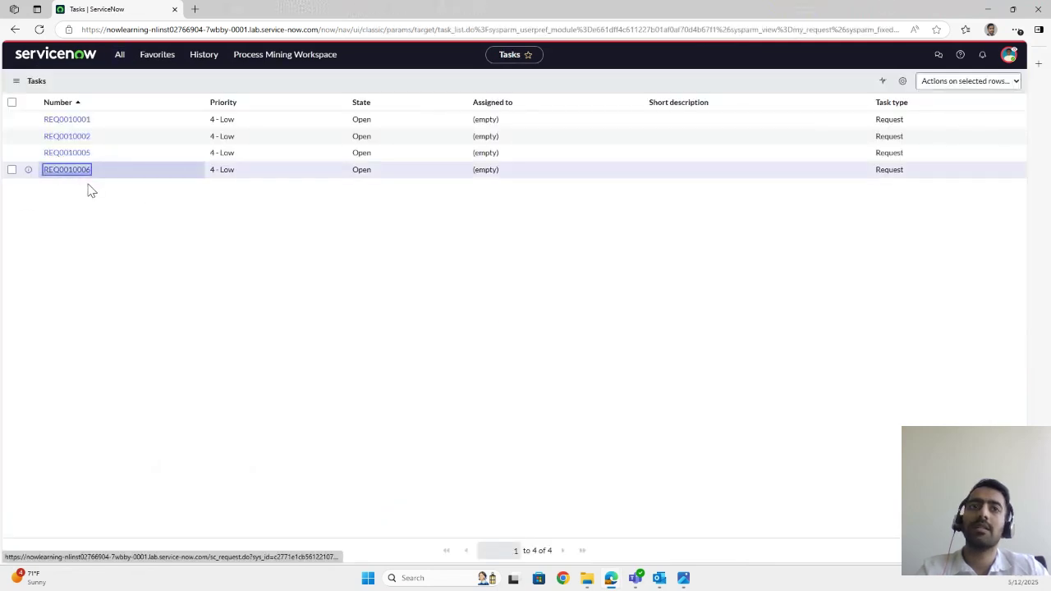
click(78, 170)
click(832, 422)
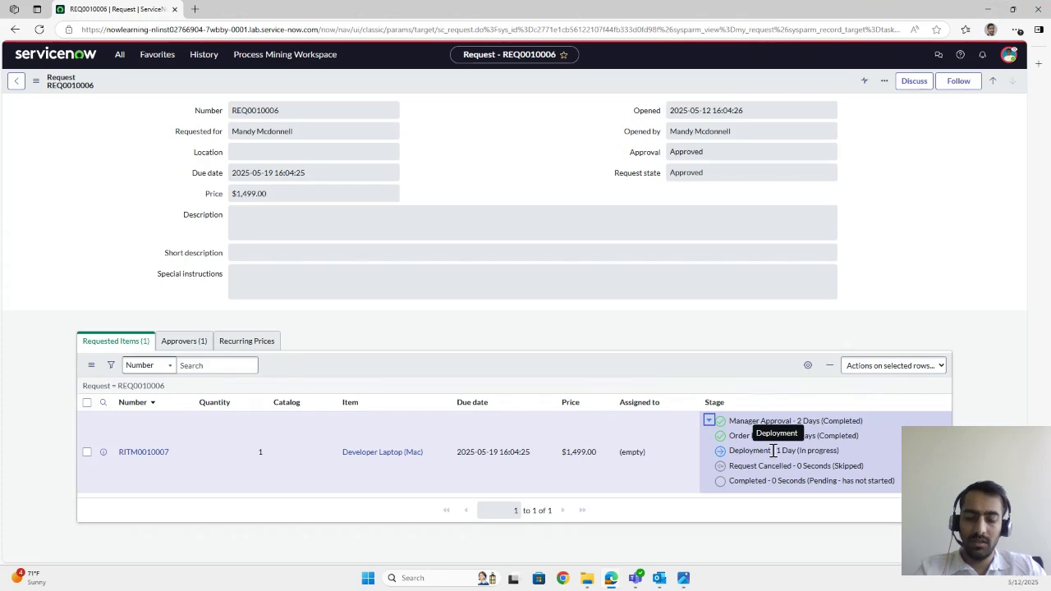
Step: Impersonate the Field Services fulfiller who handles the deployment task
click(1010, 58)
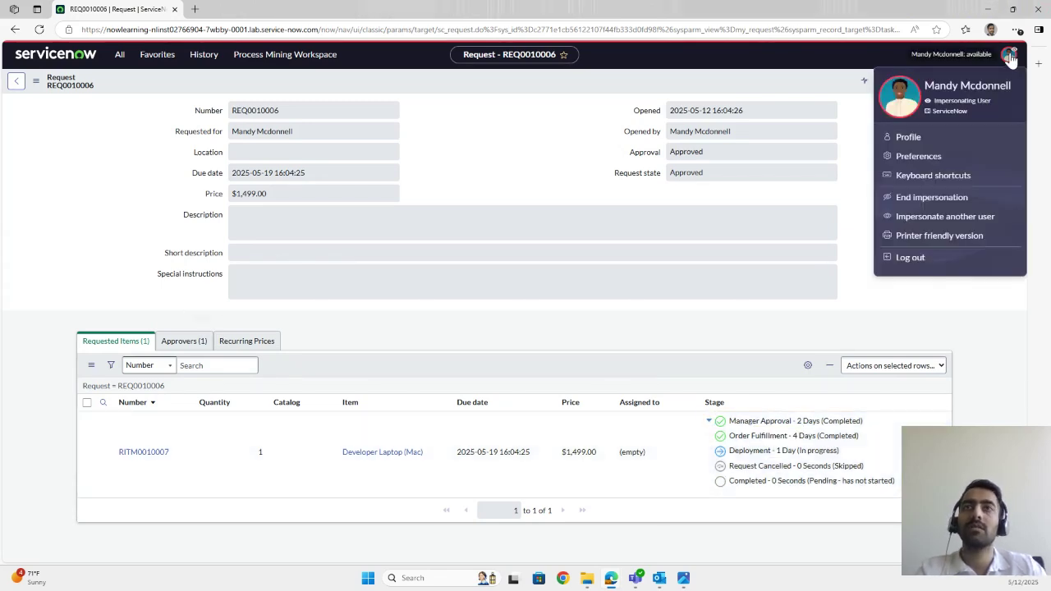
click(928, 218)
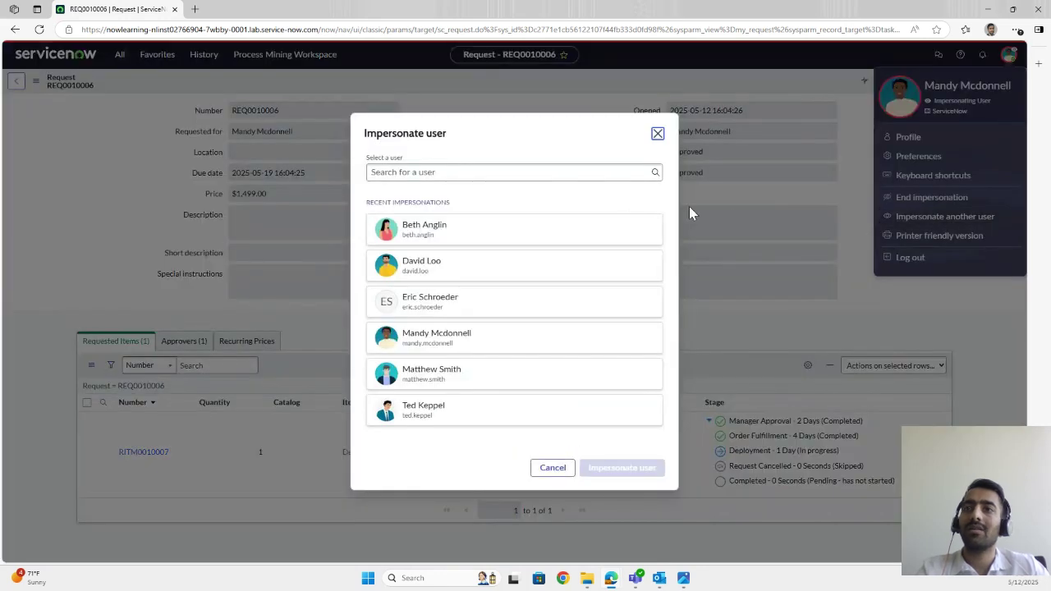
click(425, 411)
click(617, 469)
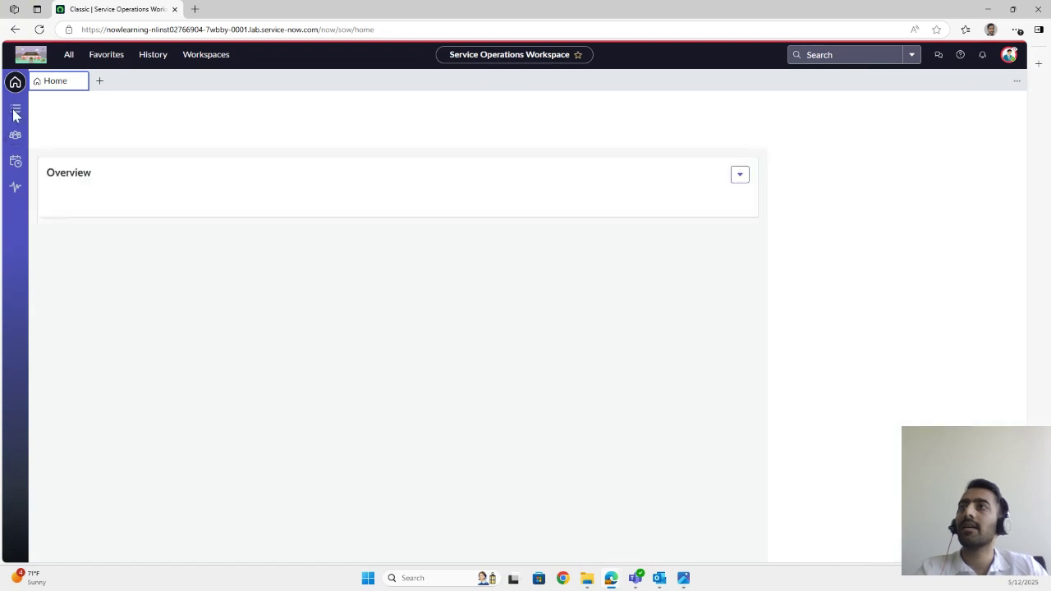
Step: Filter the catalog tasks assigned to your groups by the requesting employee and open "Please deploy item to the user"
click(15, 109)
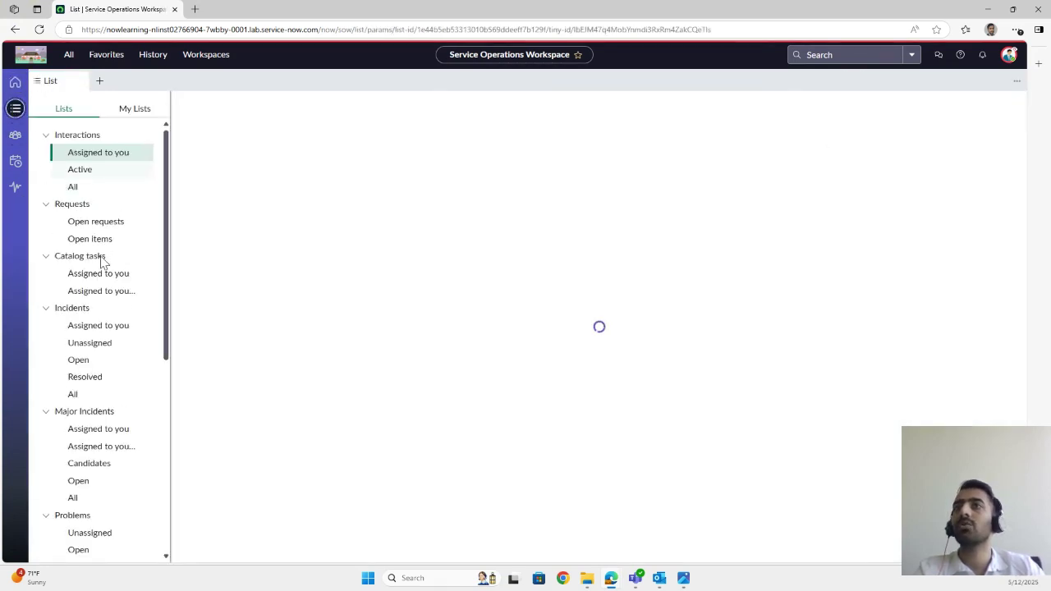
click(103, 290)
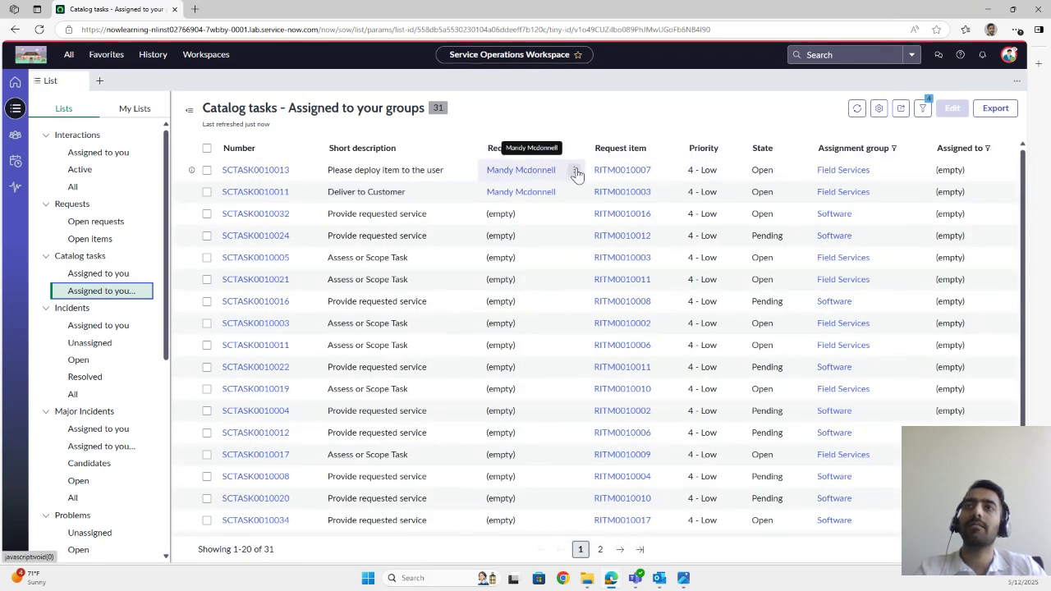
click(574, 170)
click(538, 192)
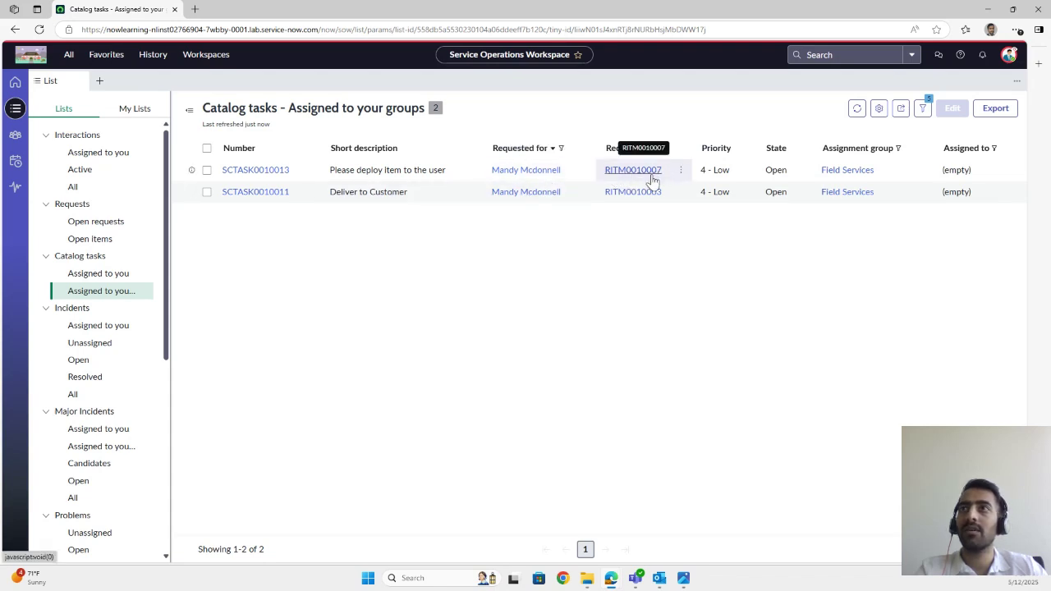
click(275, 172)
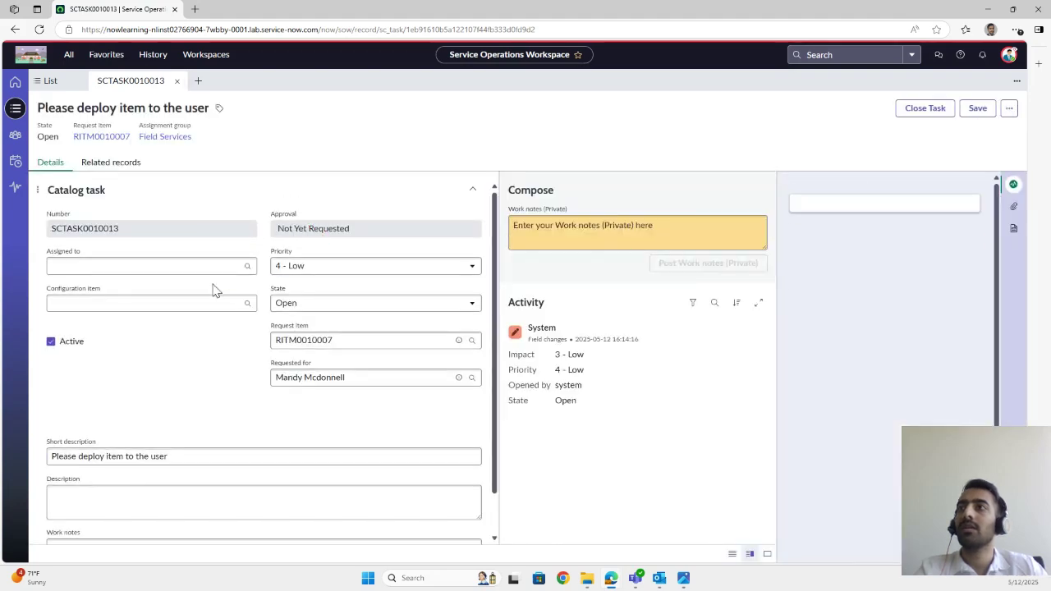
Step: Review the deployment task's details and its related records, and return to the details
scroll(247, 394, down, 1)
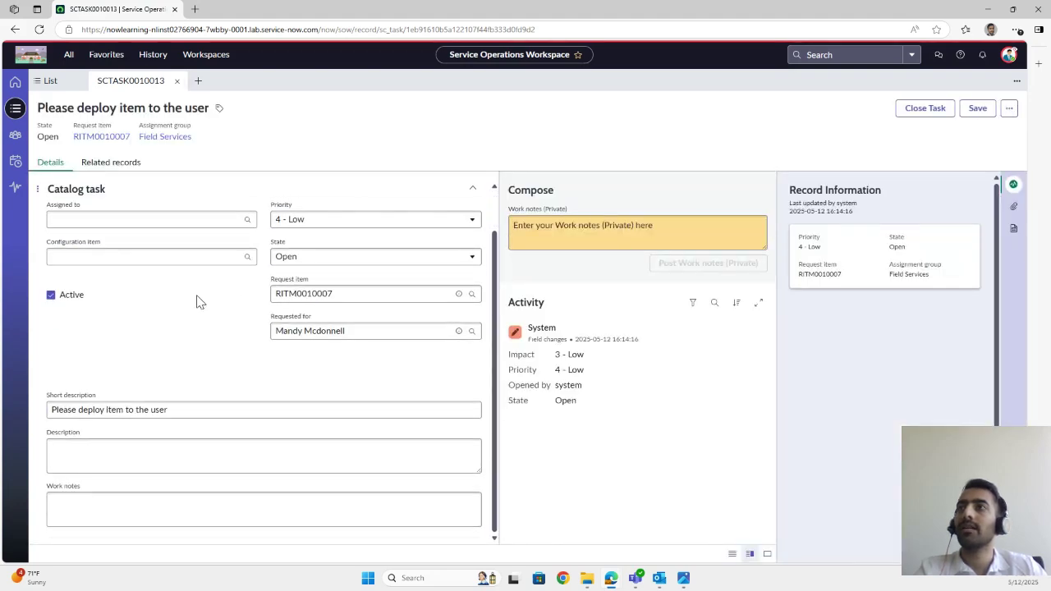
click(117, 164)
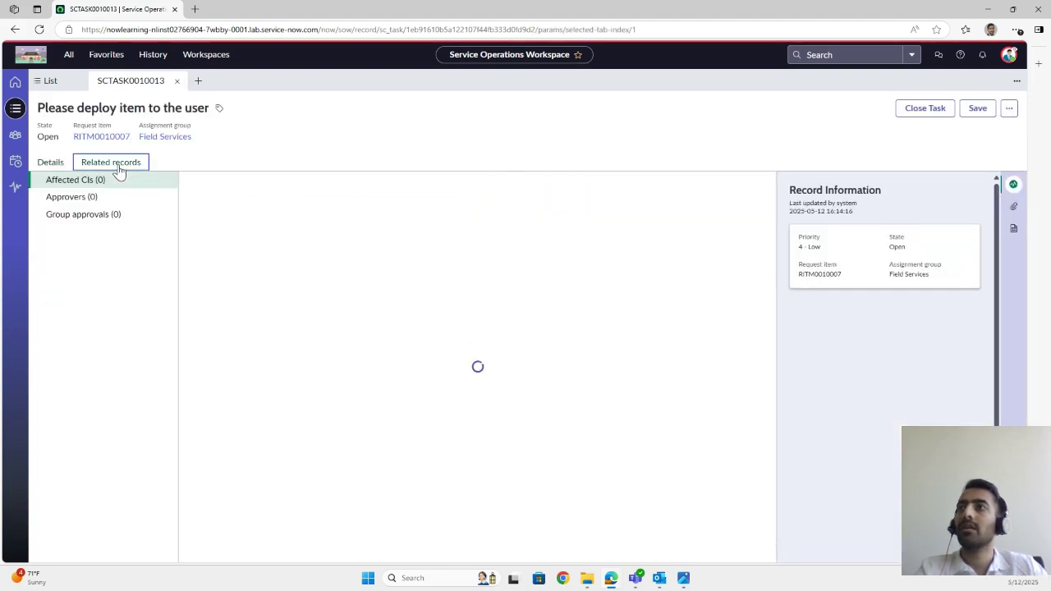
click(51, 167)
scroll(266, 302, up, 1)
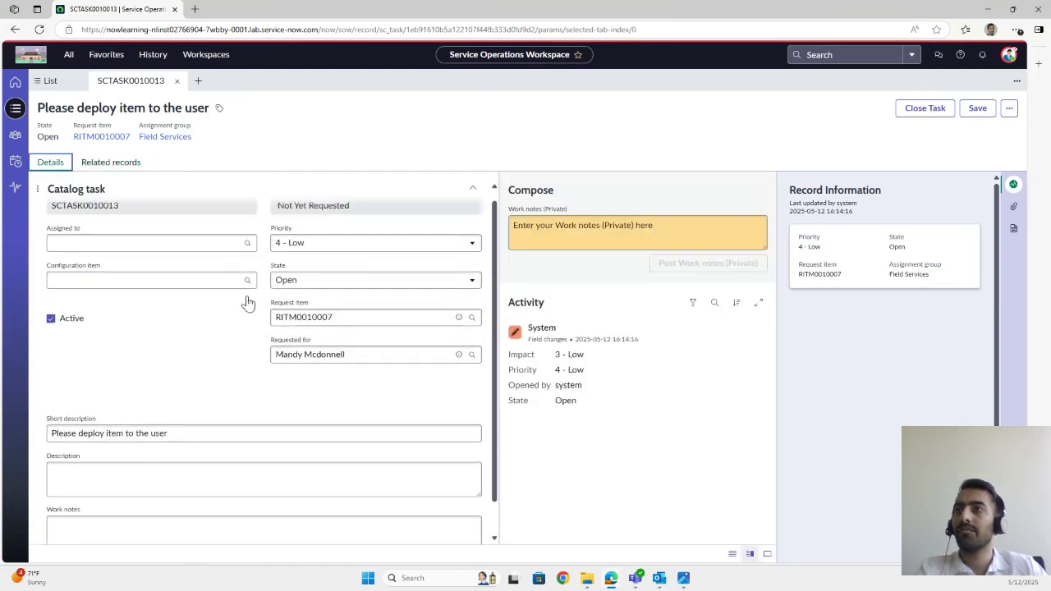
Step: Set the deployment task's assignee to the impersonated fulfiller and preview the linked requested item
click(144, 264)
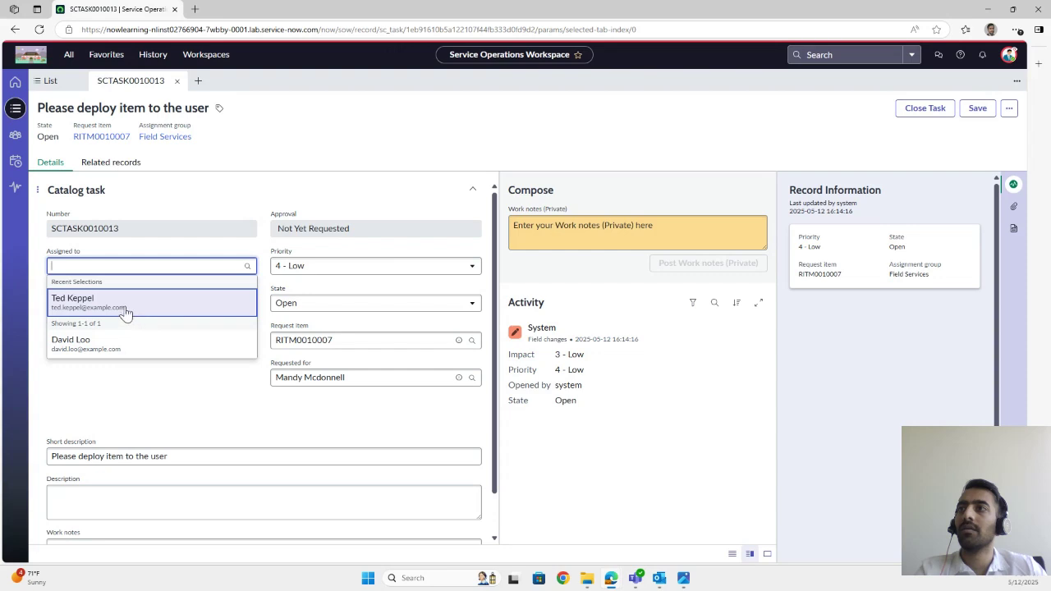
click(120, 301)
scroll(165, 364, down, 1)
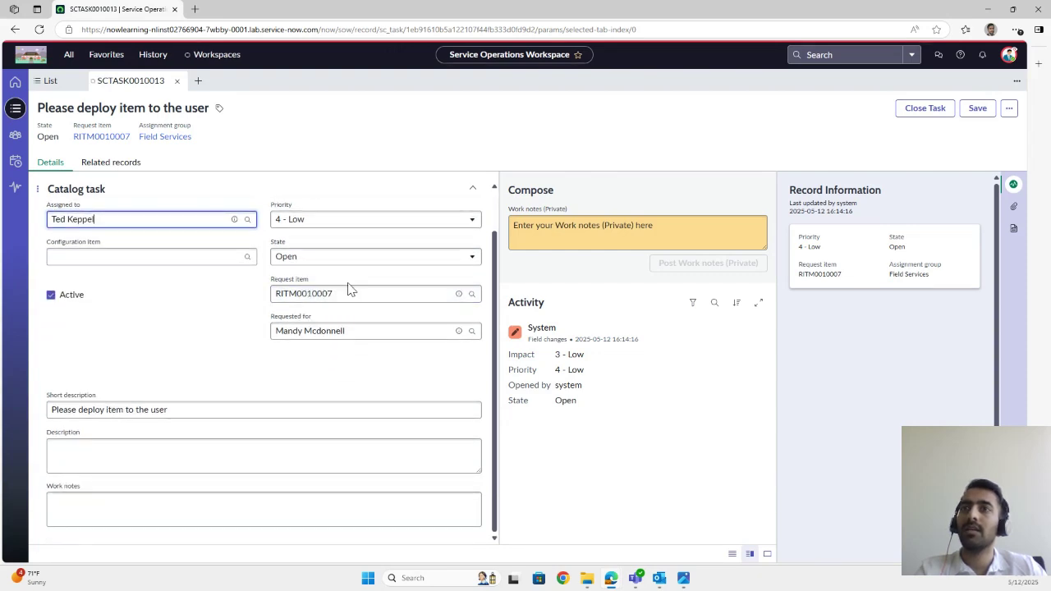
click(458, 294)
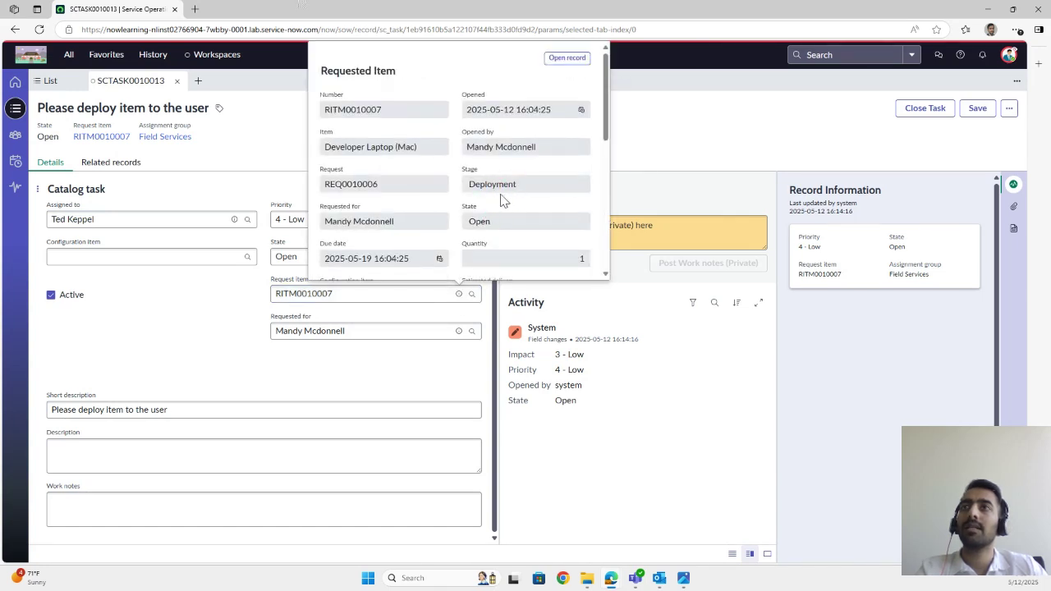
Step: Review the linked requested item's stage, due date and optional software in the preview, and close it
scroll(389, 181, down, 3)
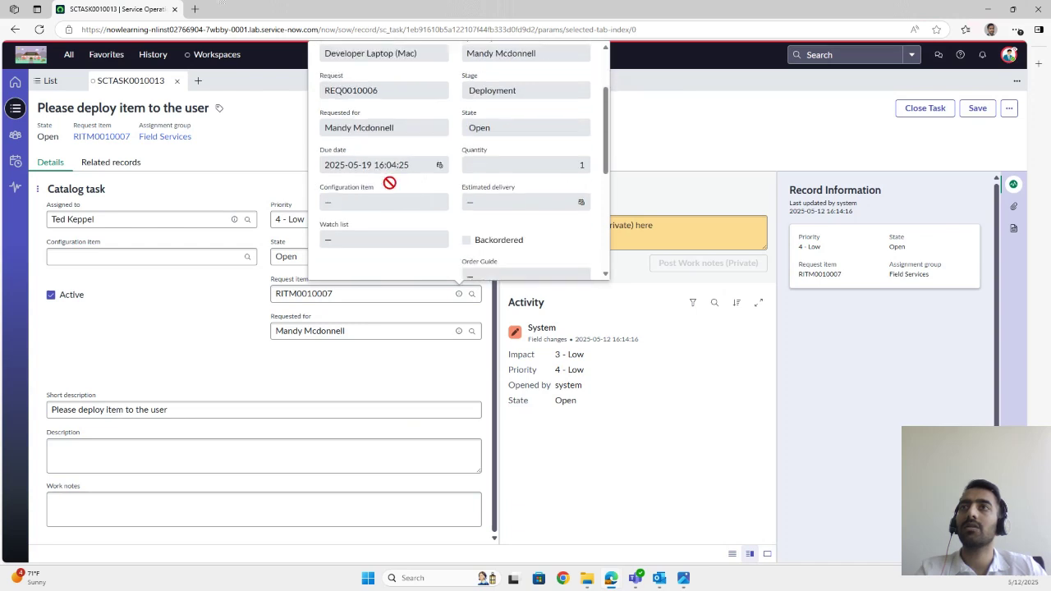
scroll(390, 182, up, 2)
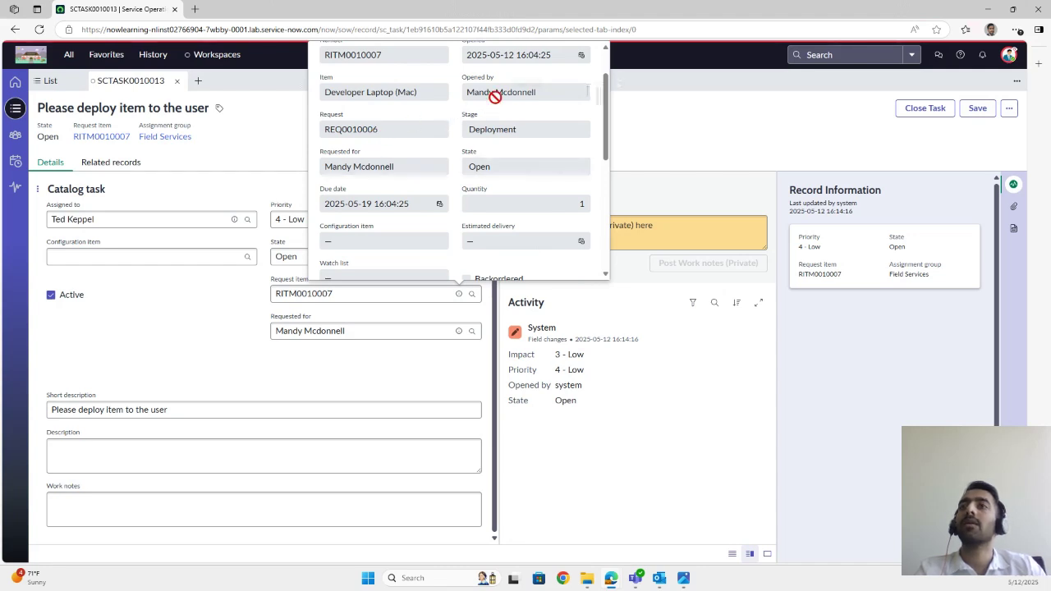
scroll(475, 162, down, 2)
scroll(382, 230, down, 2)
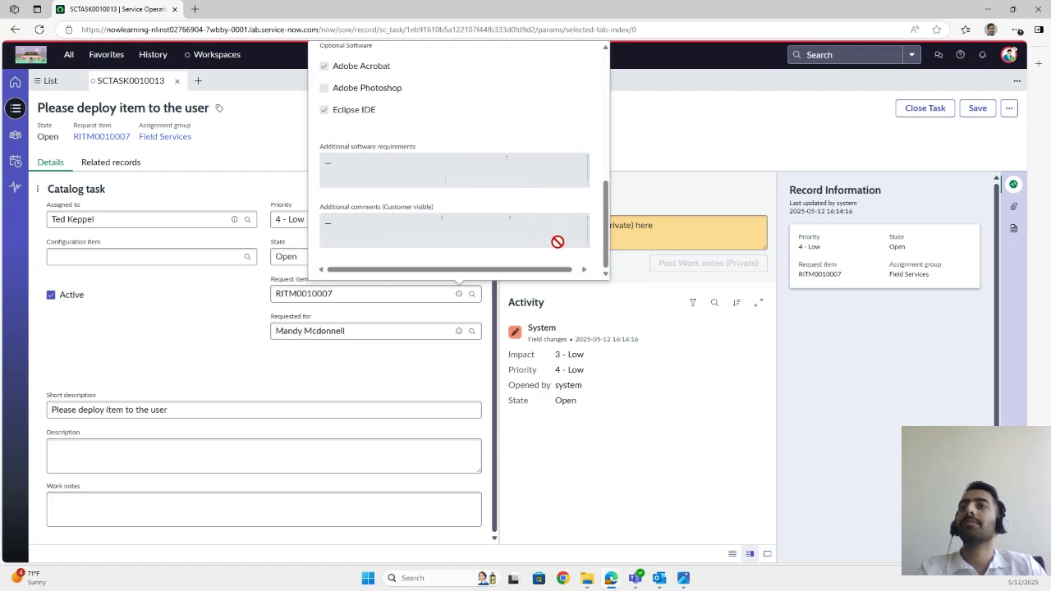
click(191, 315)
Step: Post a private work note on the deployment task reading "that the particular hardware is deployed to requester"
click(528, 227)
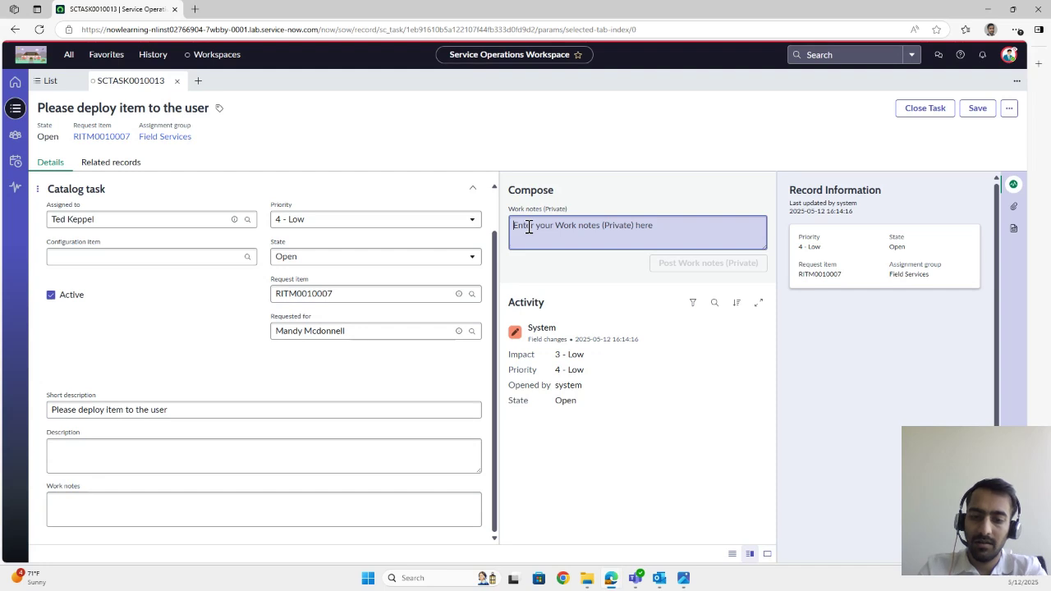
text(thi)
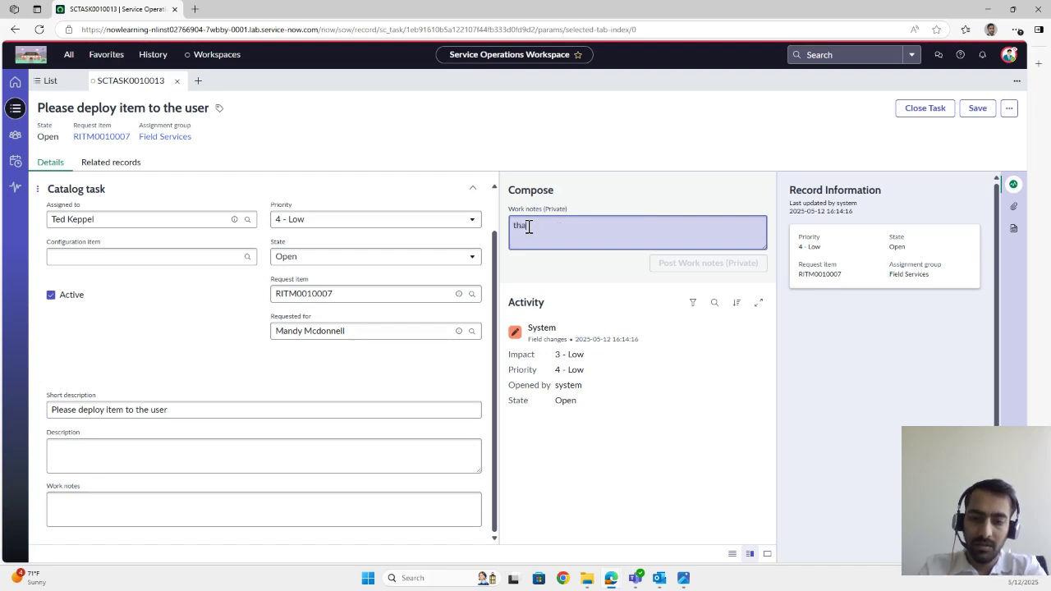
text( the particular hardware is deployed and)
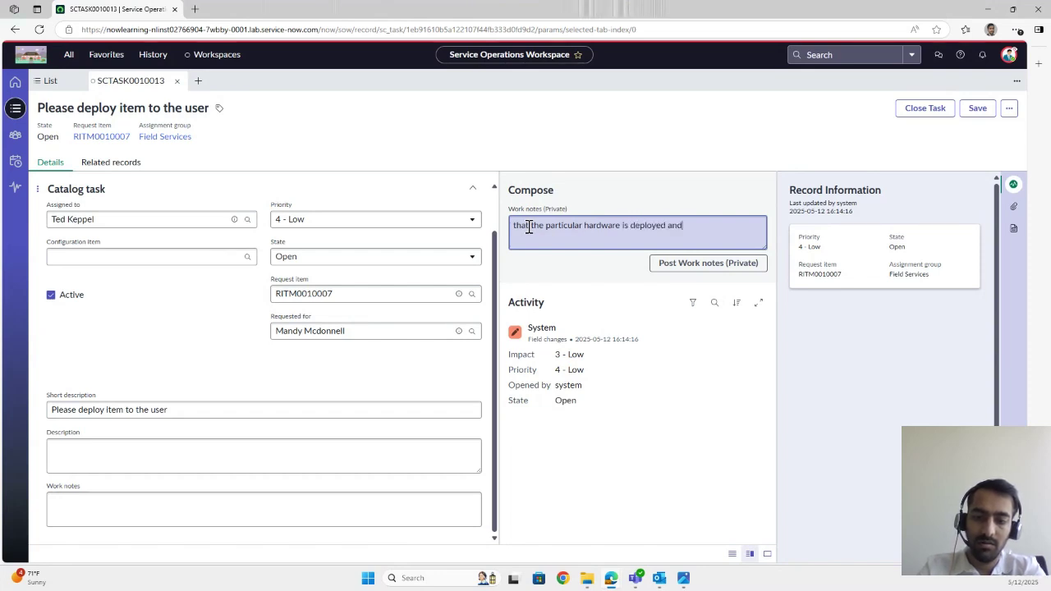
text(ved to)
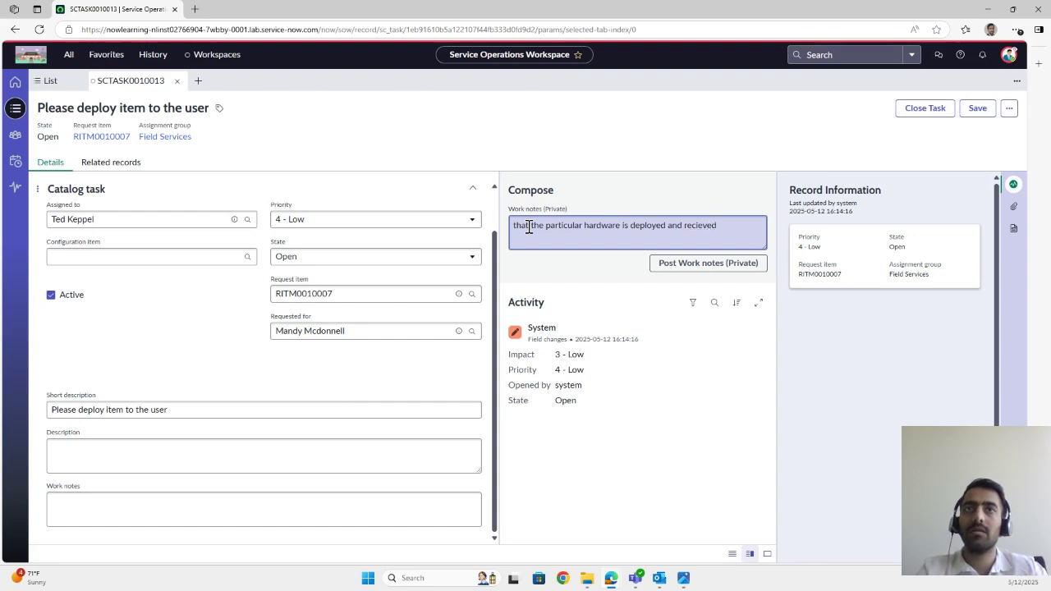
click(700, 226)
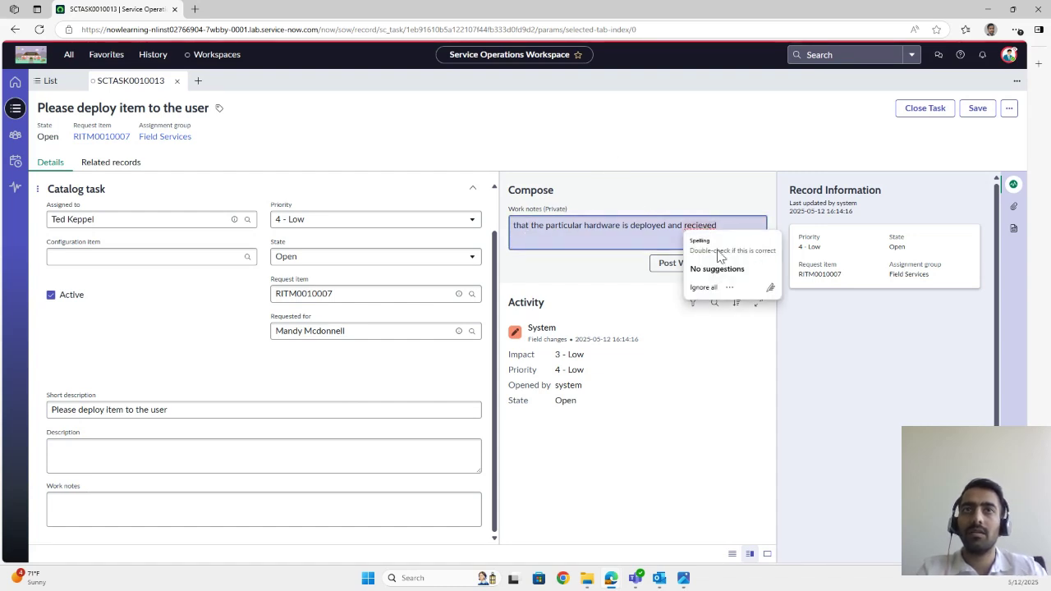
double_click(702, 226)
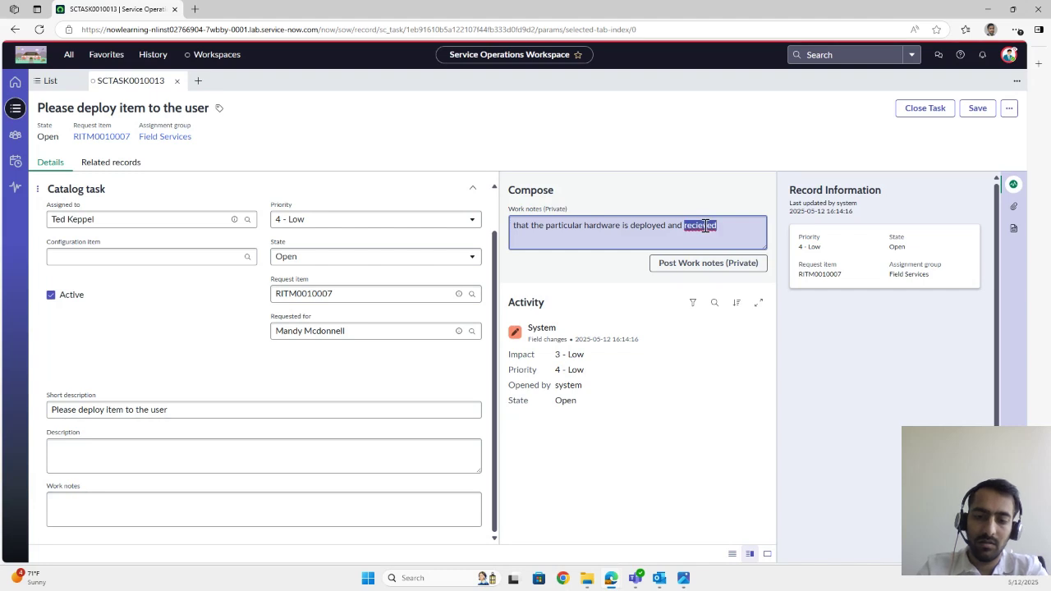
key(BackSpace)
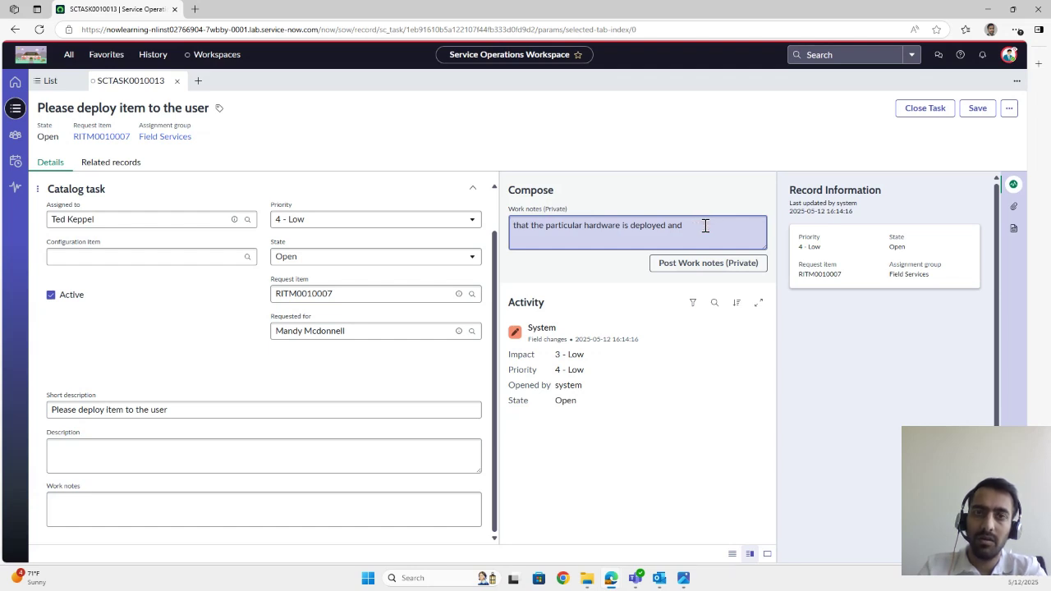
key(BackSpace)
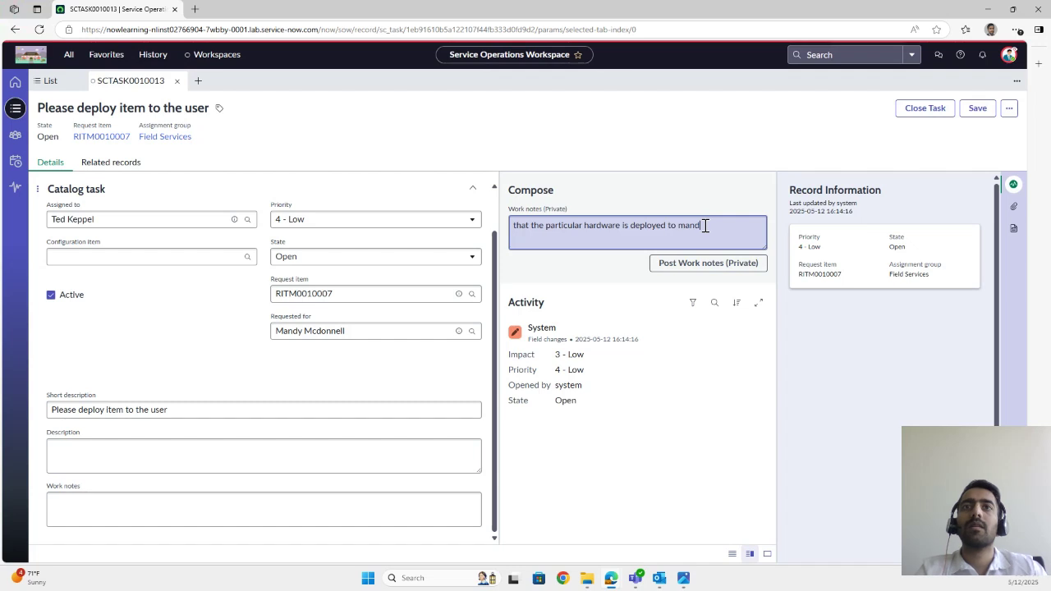
text(y)
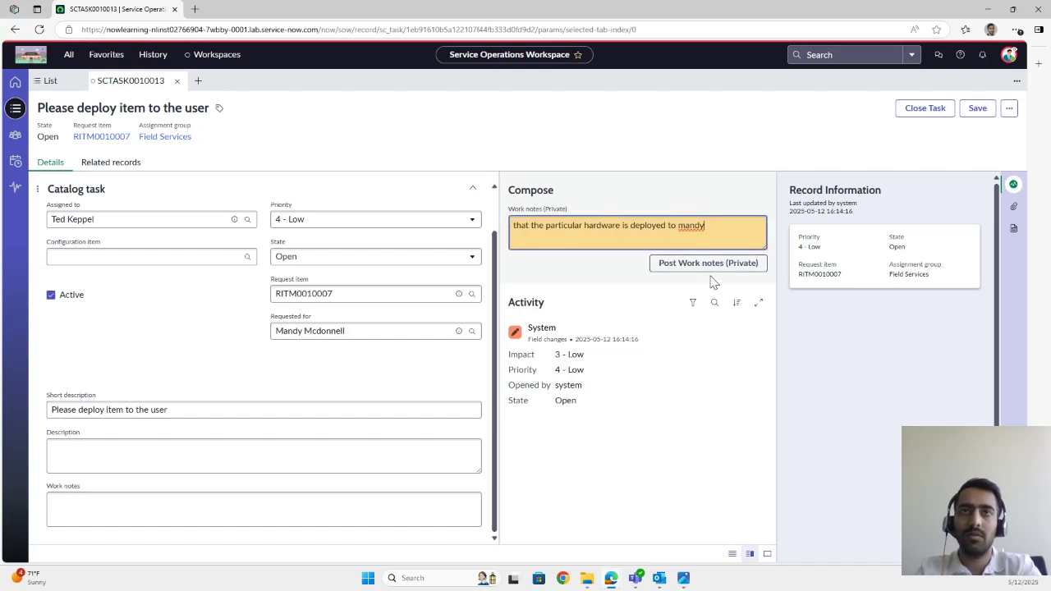
key(BackSpace)
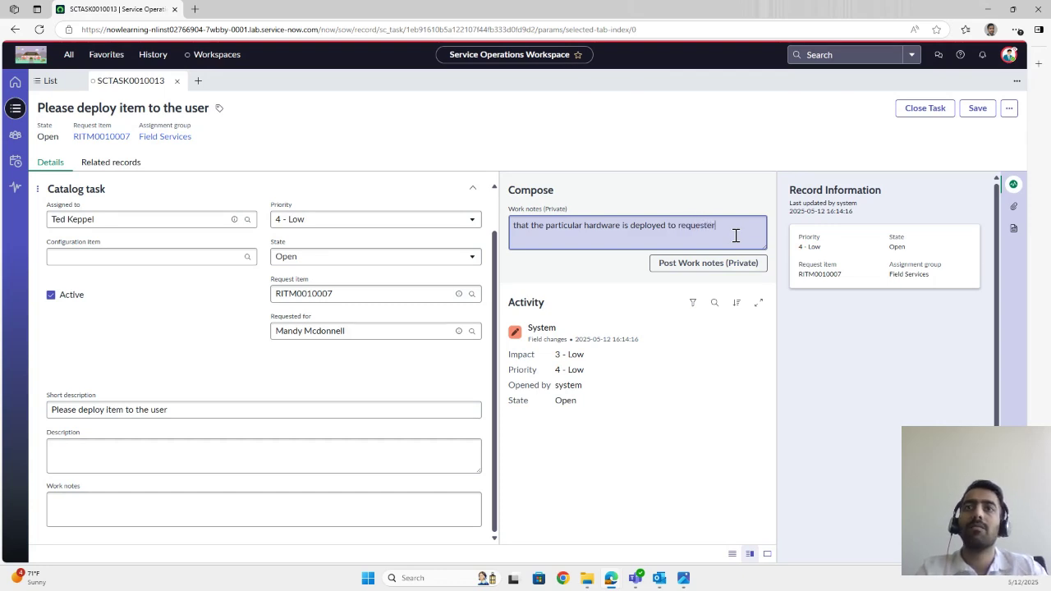
click(690, 263)
Step: Close the deployment task and look over its updated details
click(928, 110)
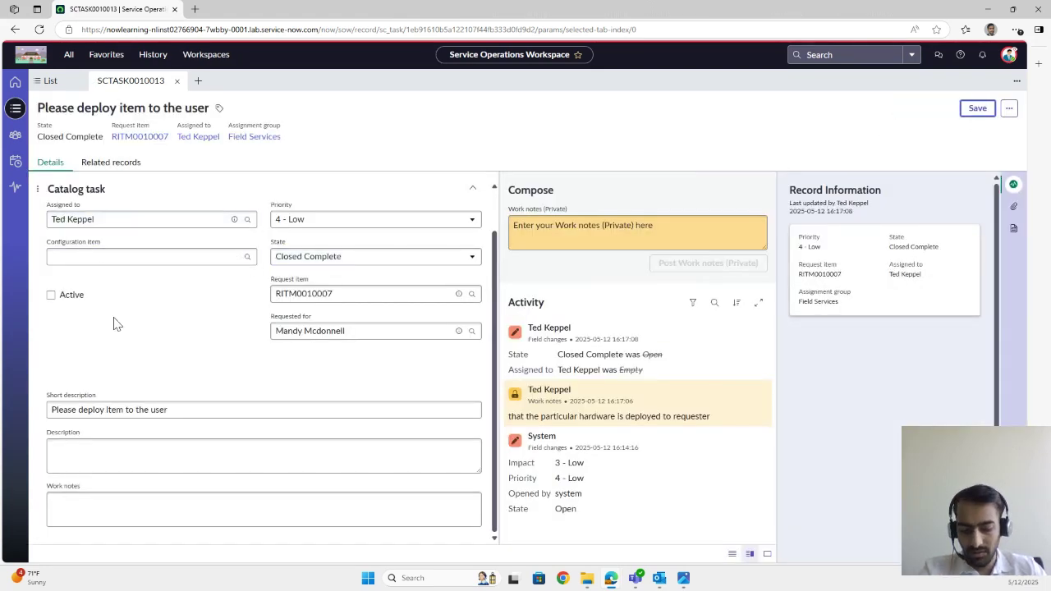
scroll(115, 325, up, 1)
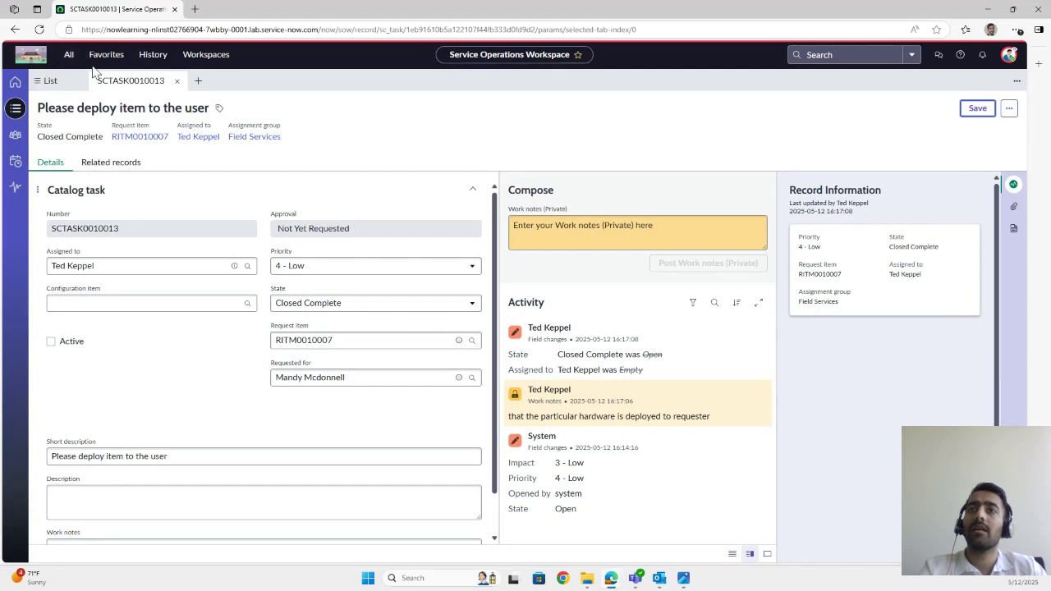
scroll(439, 283, down, 1)
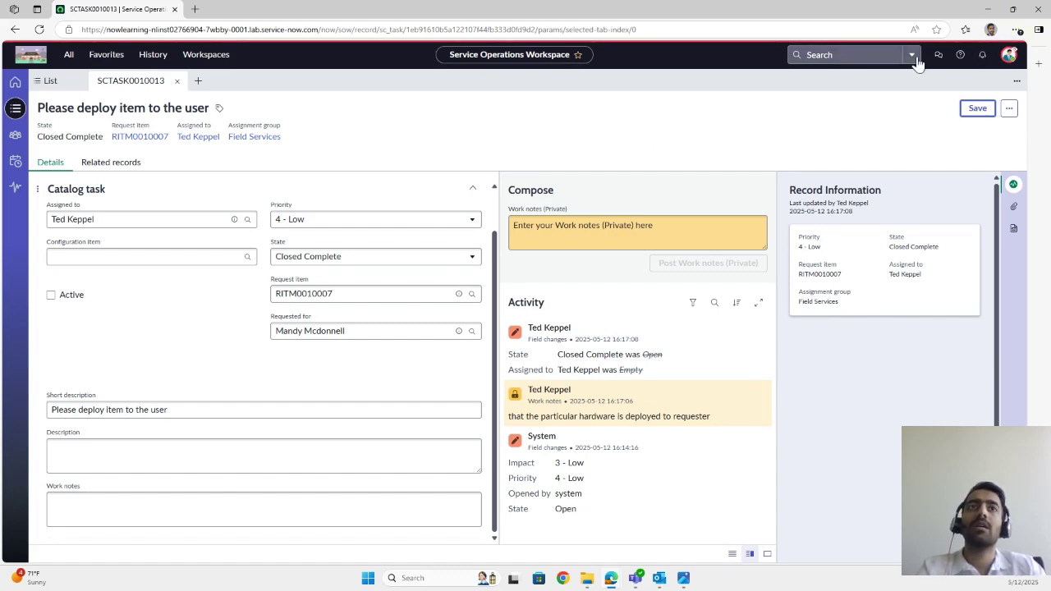
Step: Switch the impersonation from the fulfiller to the employee who requested the laptop
click(1009, 56)
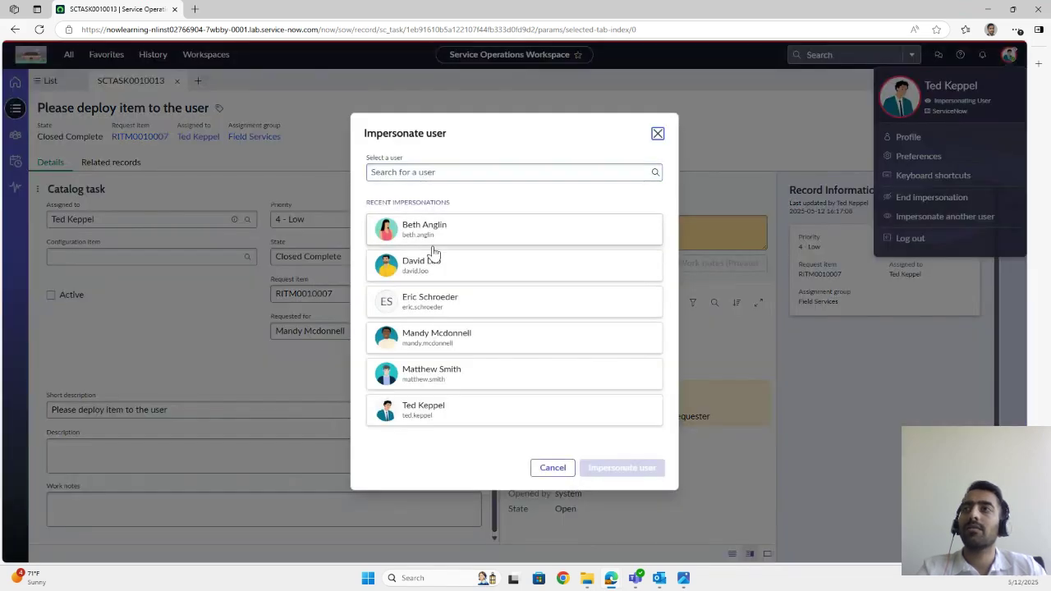
click(442, 347)
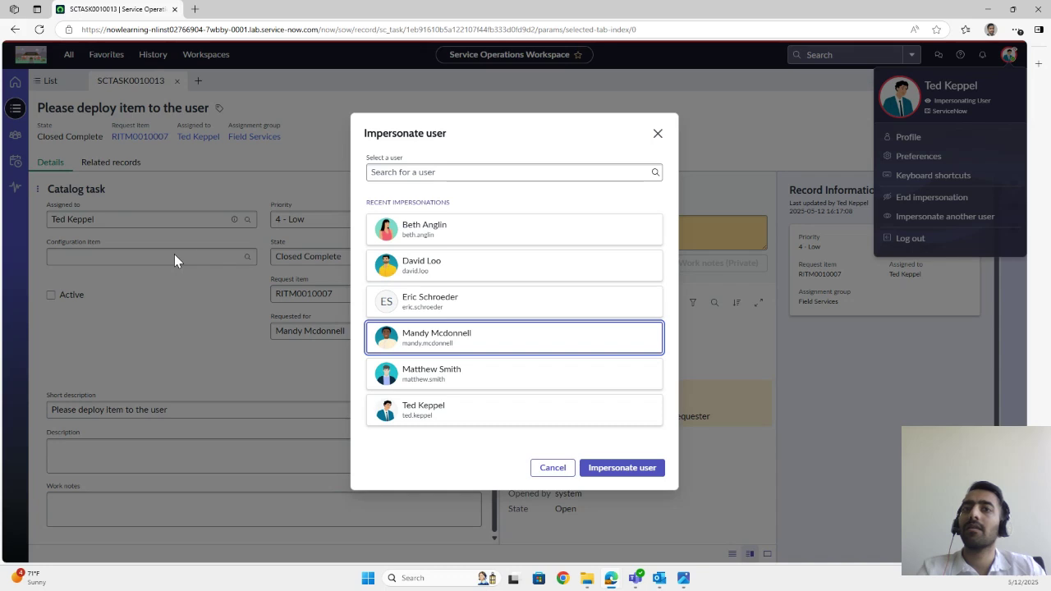
click(627, 474)
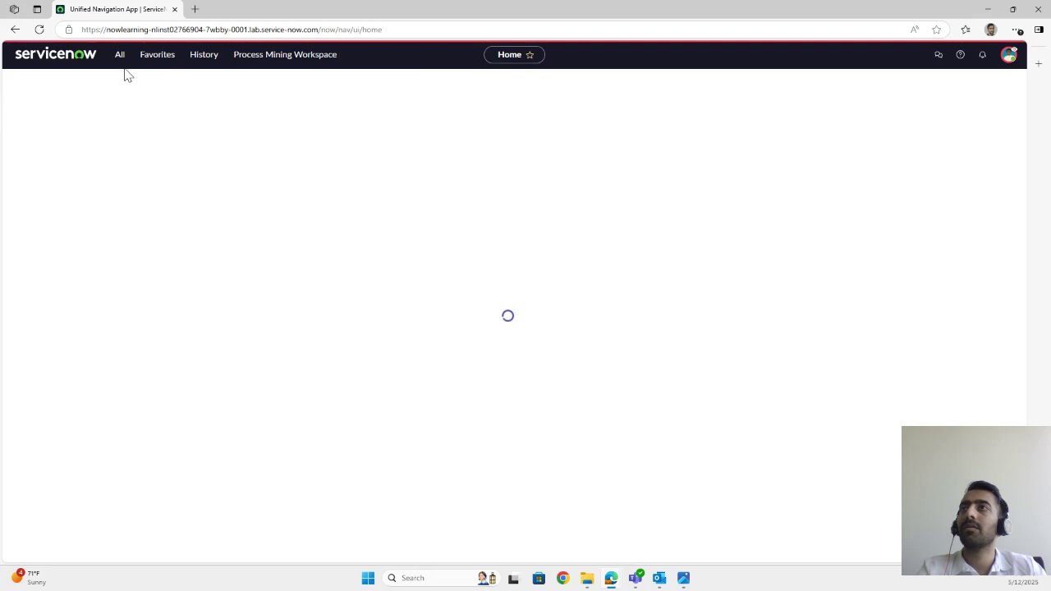
Step: Look through the employee's My Requests list and open the laptop order's status page saved as a favorite
click(119, 54)
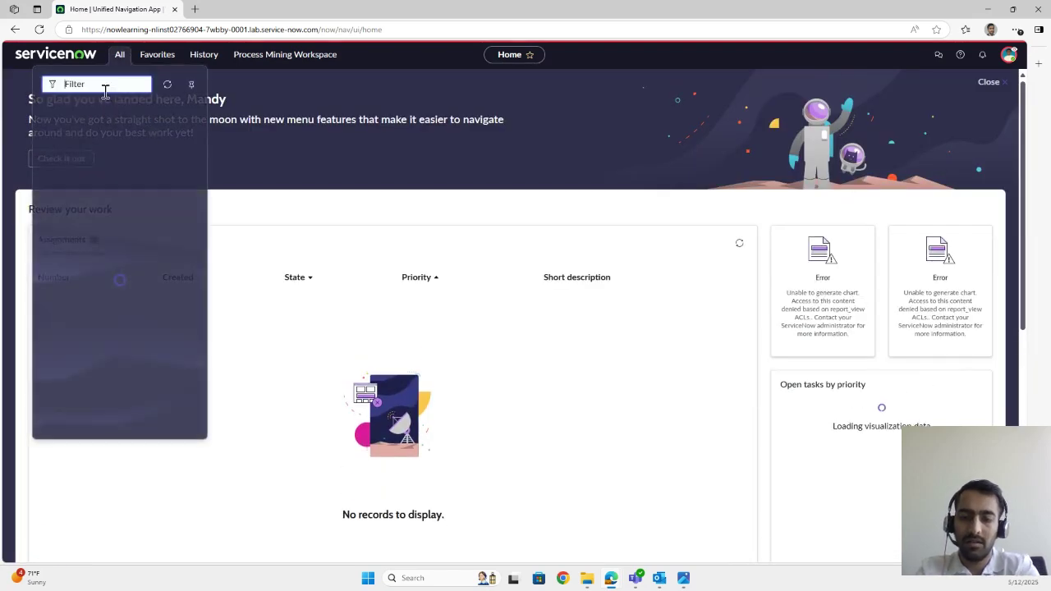
text(my request)
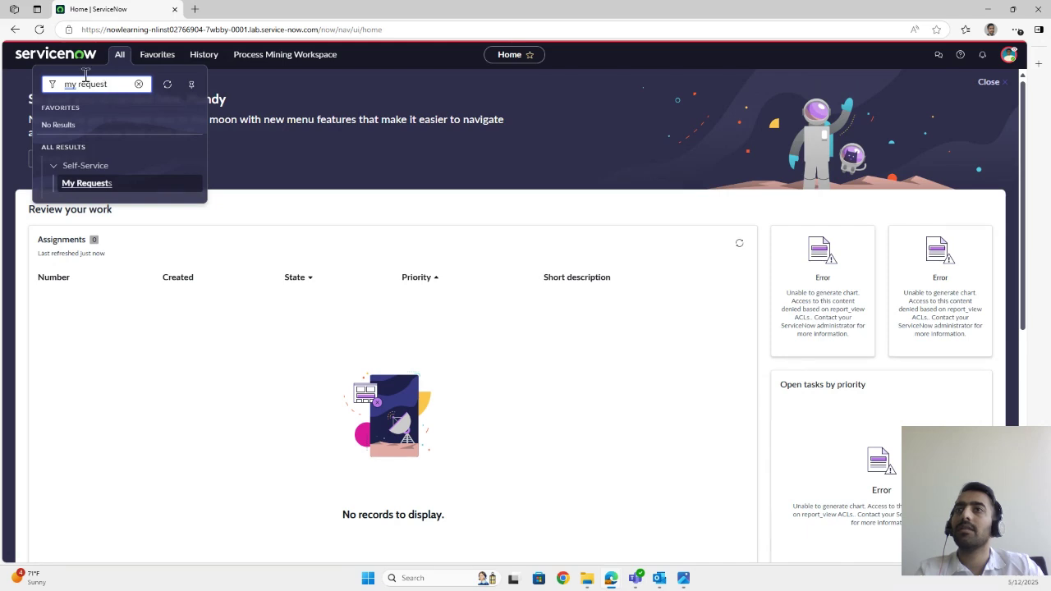
click(101, 184)
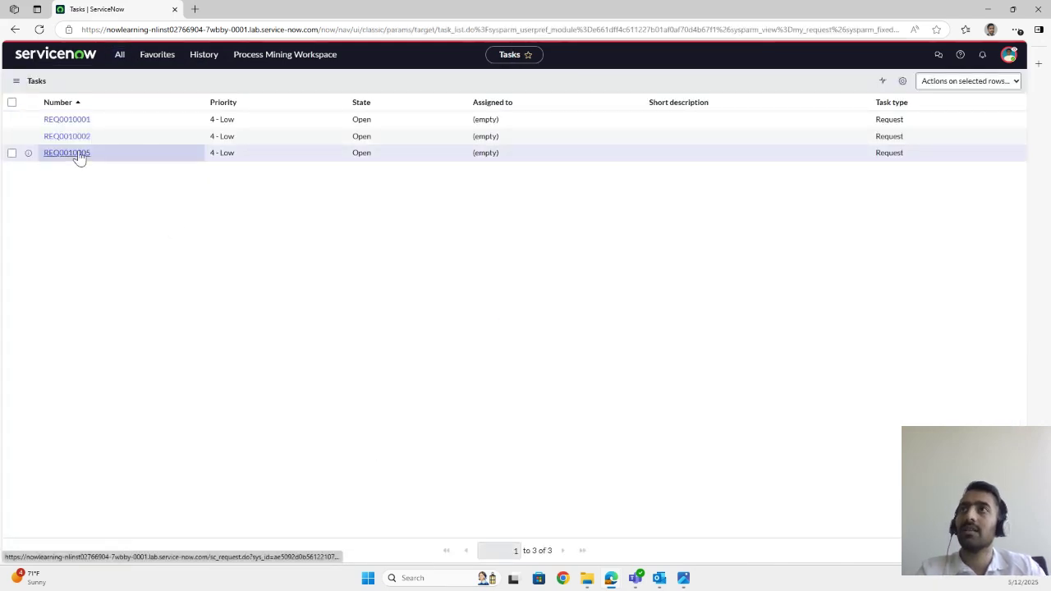
click(152, 63)
click(130, 133)
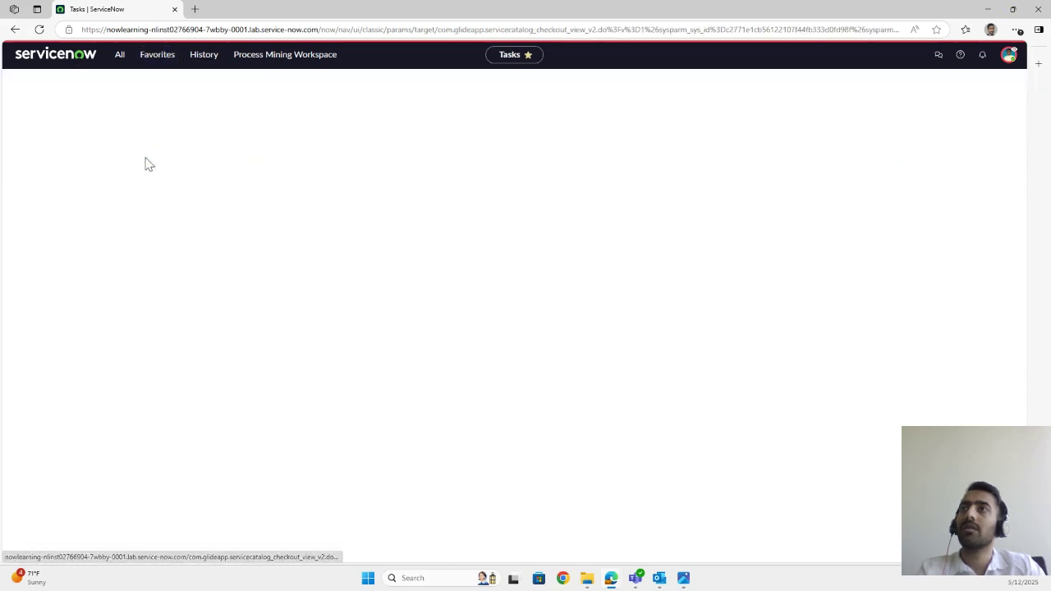
Step: Reopen the My Requests list and sort it by State, first ascending and then descending
click(117, 56)
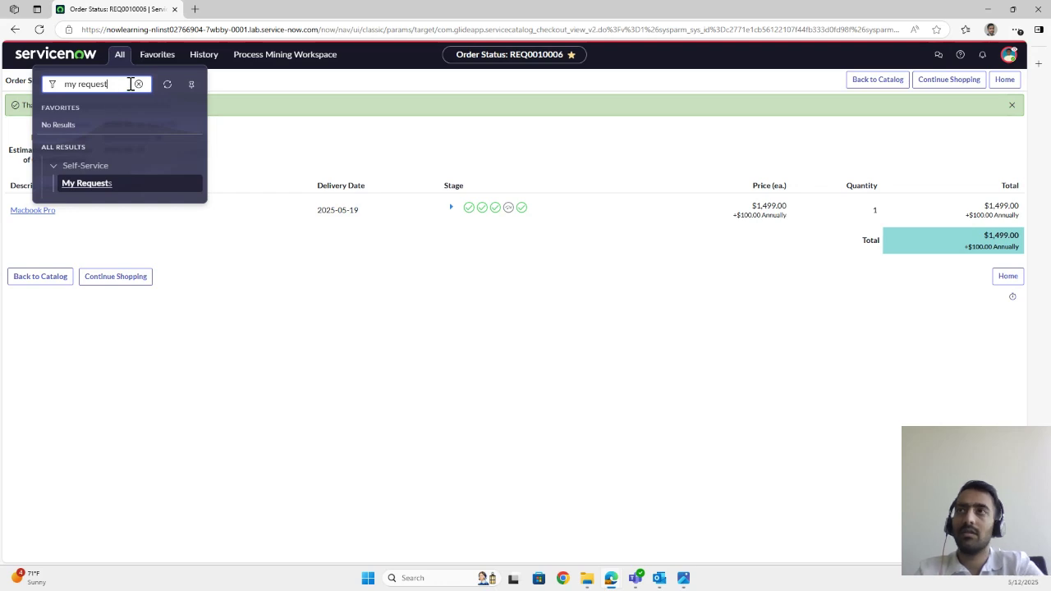
key(BackSpace)
key(BackSpace)
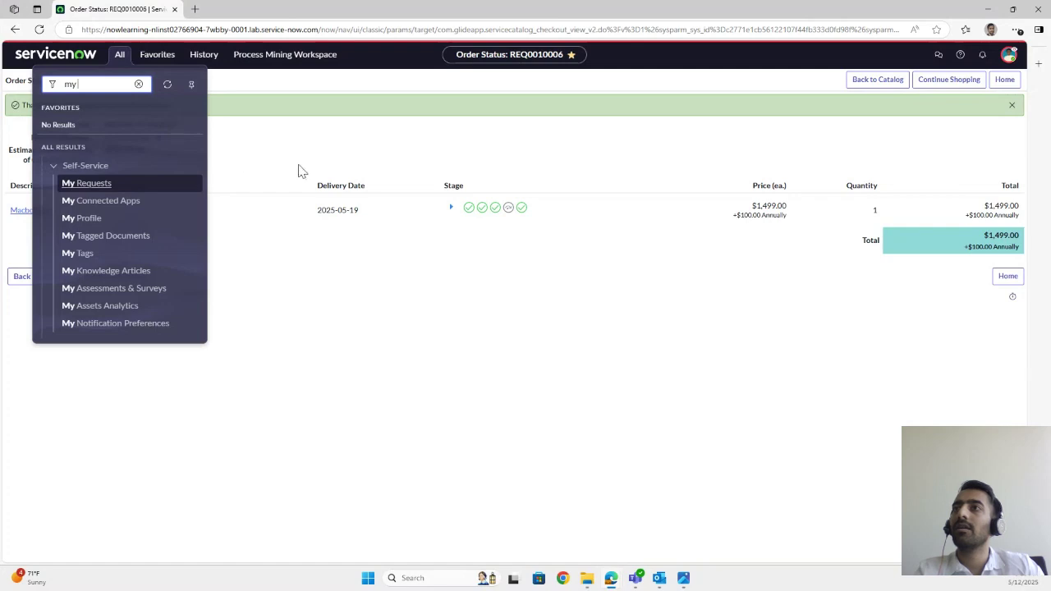
click(87, 187)
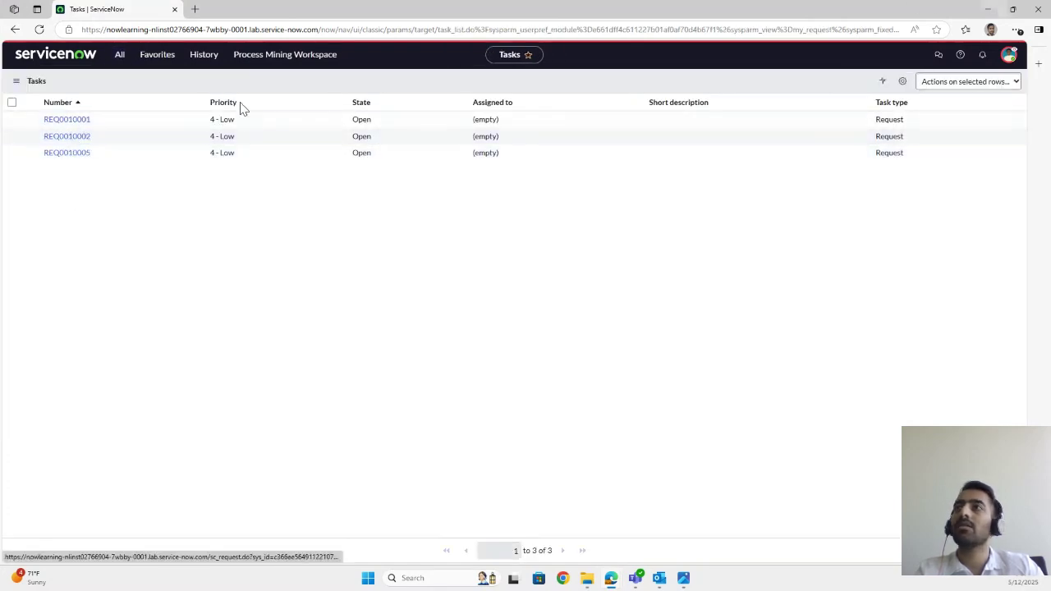
click(121, 57)
click(360, 107)
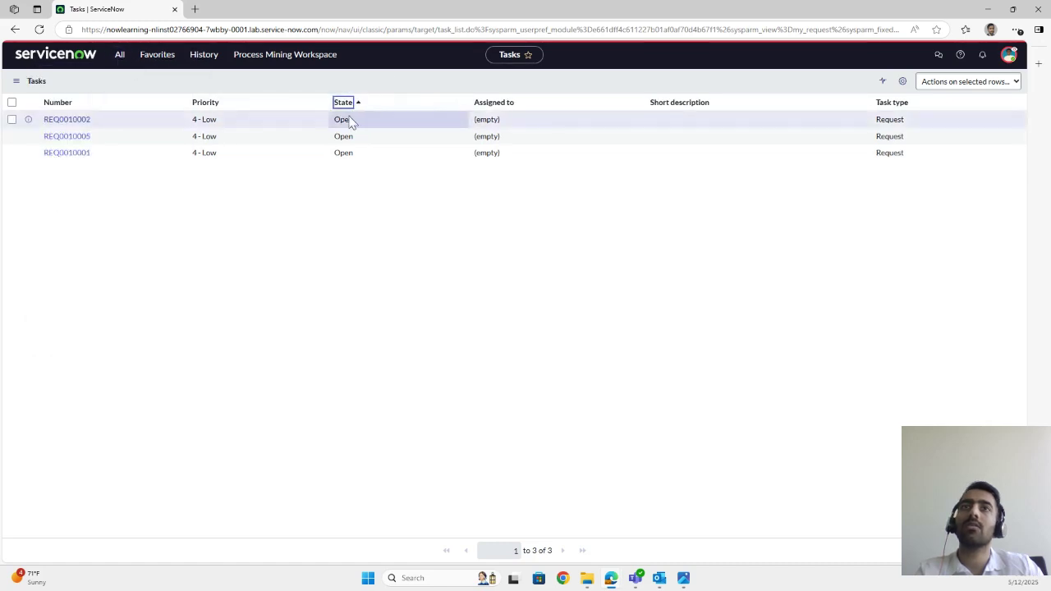
click(349, 104)
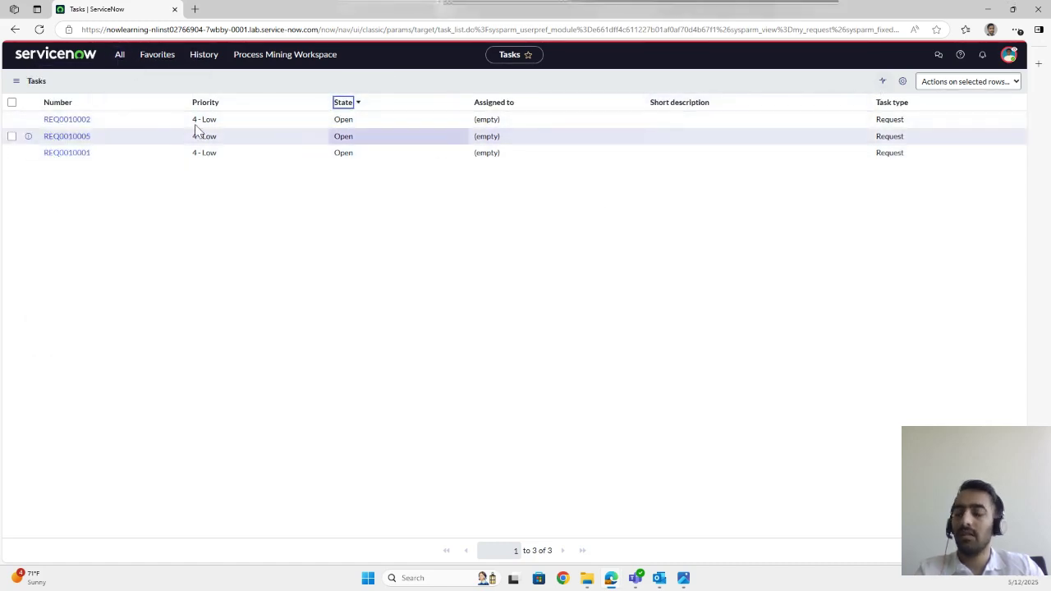
Step: Return to the laptop order's favorited status page and expand the stages of the Macbook Pro item
click(120, 56)
text(my)
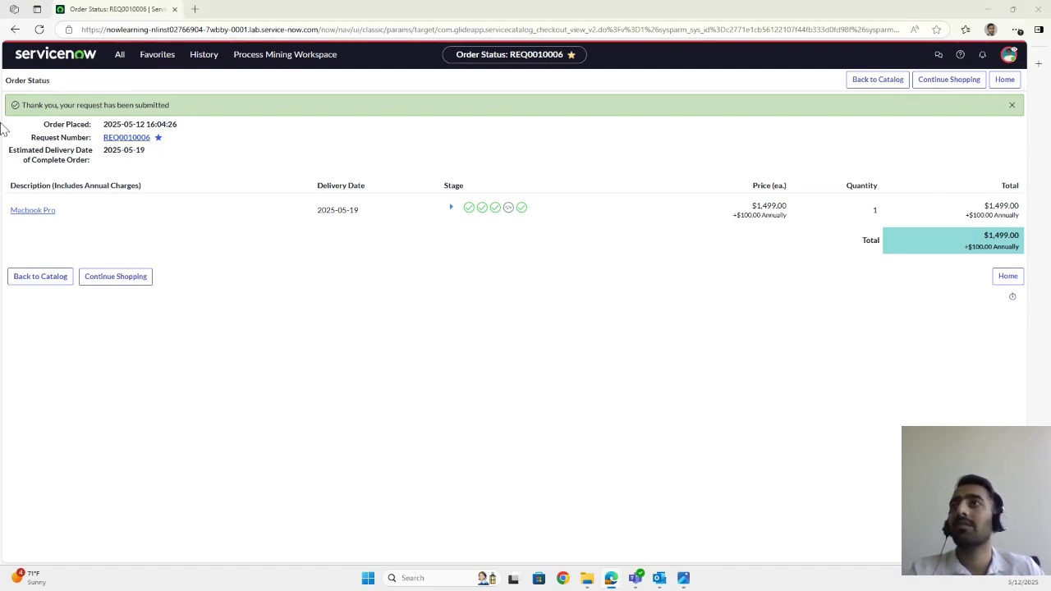
click(176, 59)
click(156, 105)
click(156, 57)
click(148, 125)
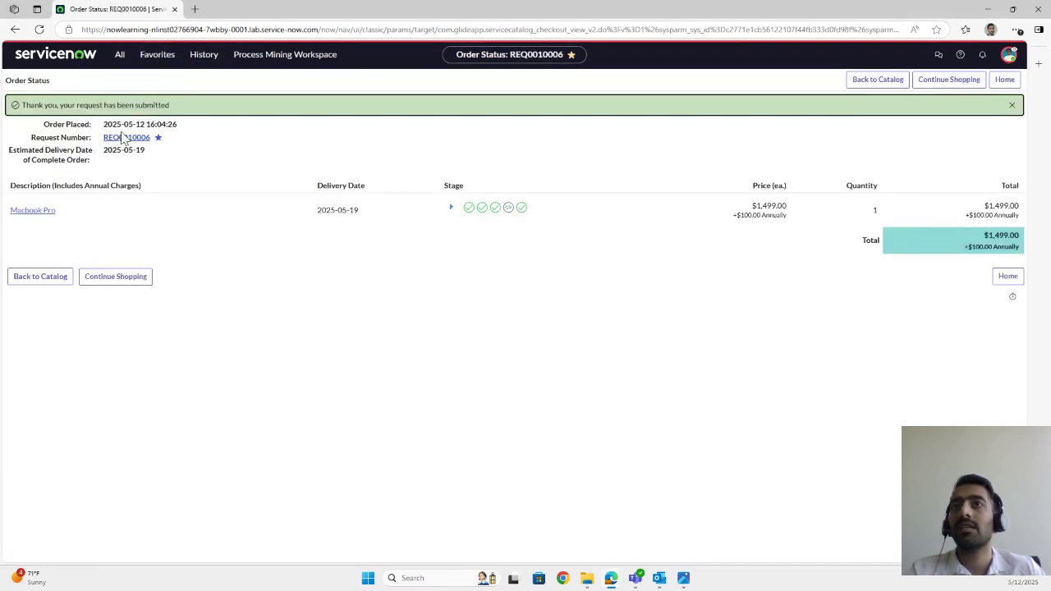
click(451, 207)
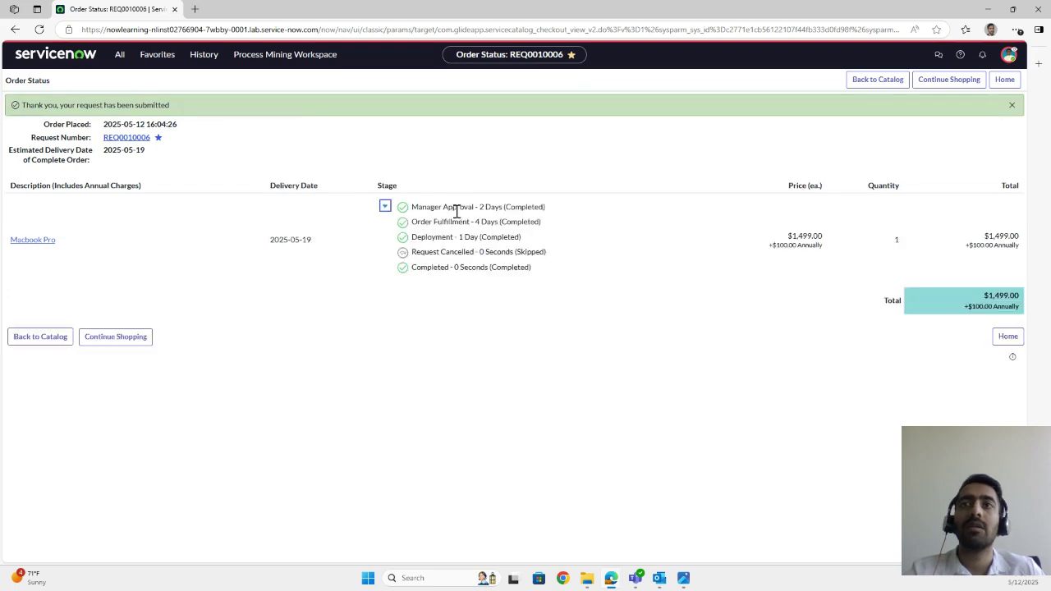